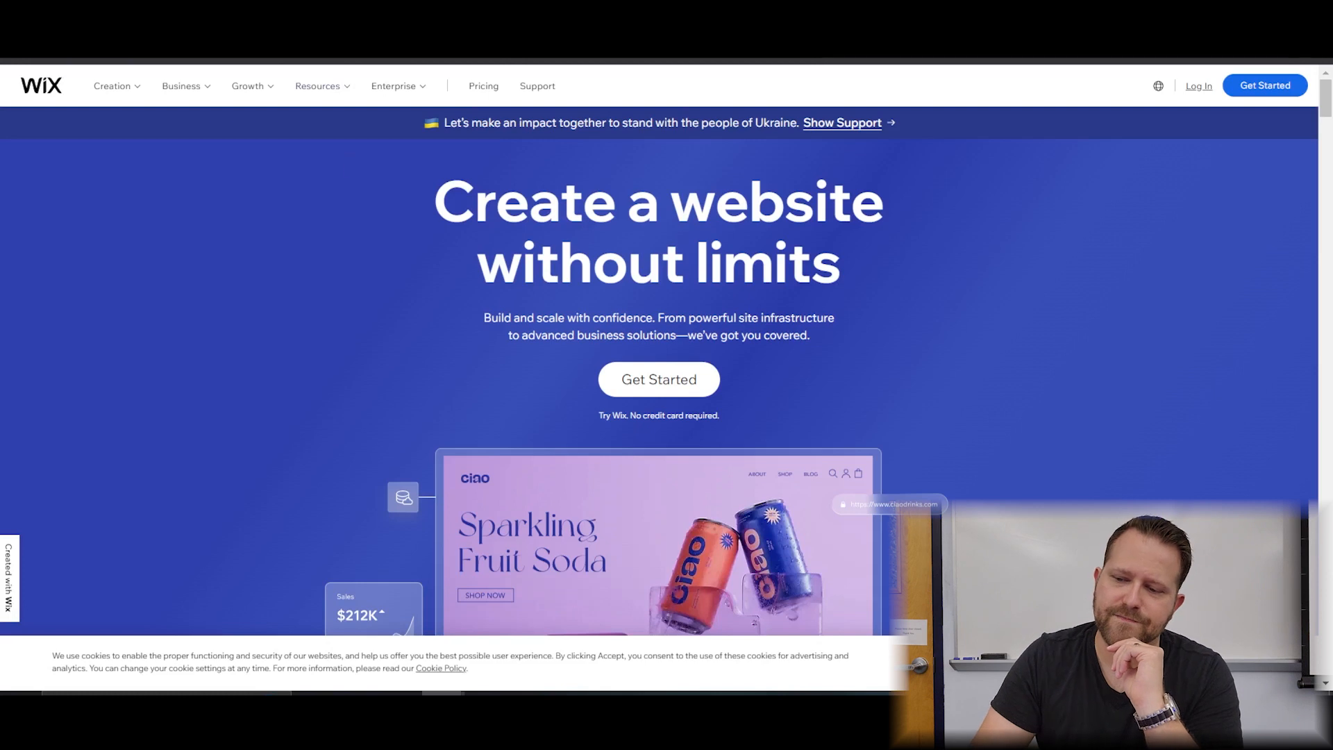
# Try logging in to Wix with the account email address.
pyautogui.click(1201, 89)
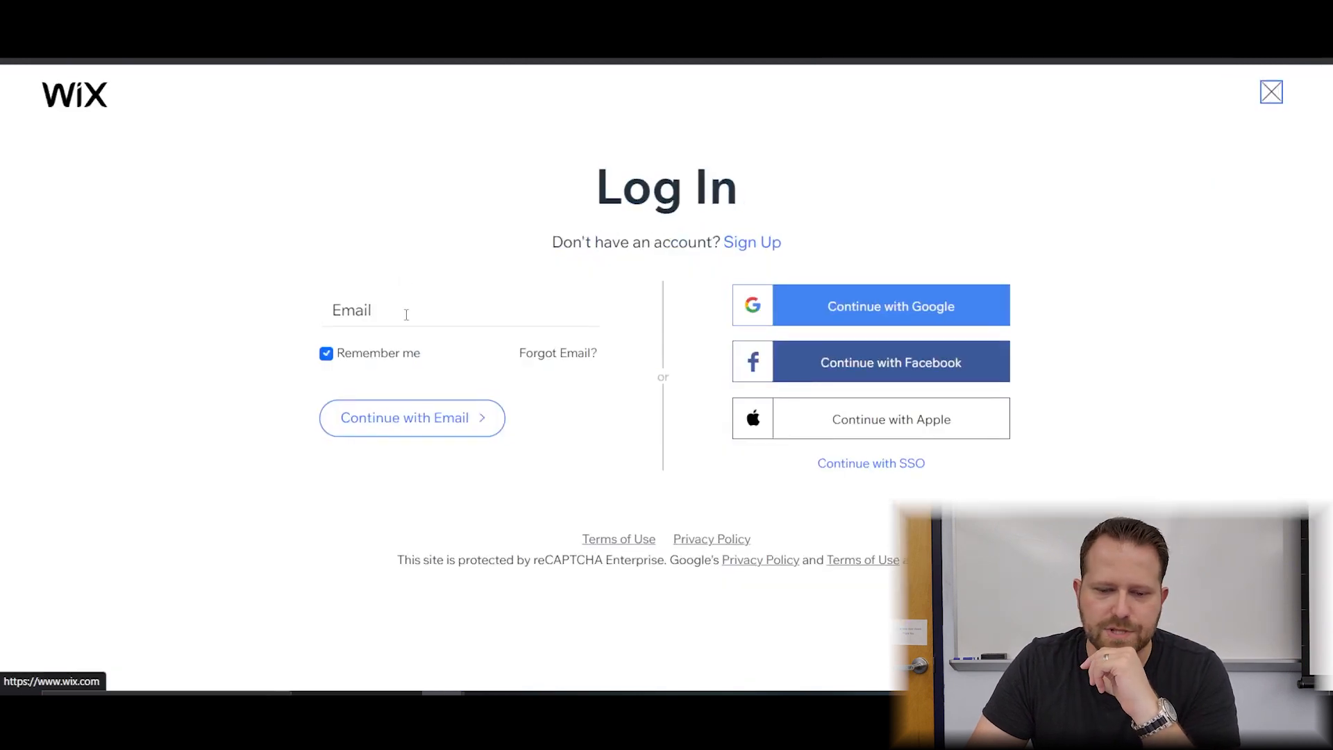
pyautogui.click(406, 314)
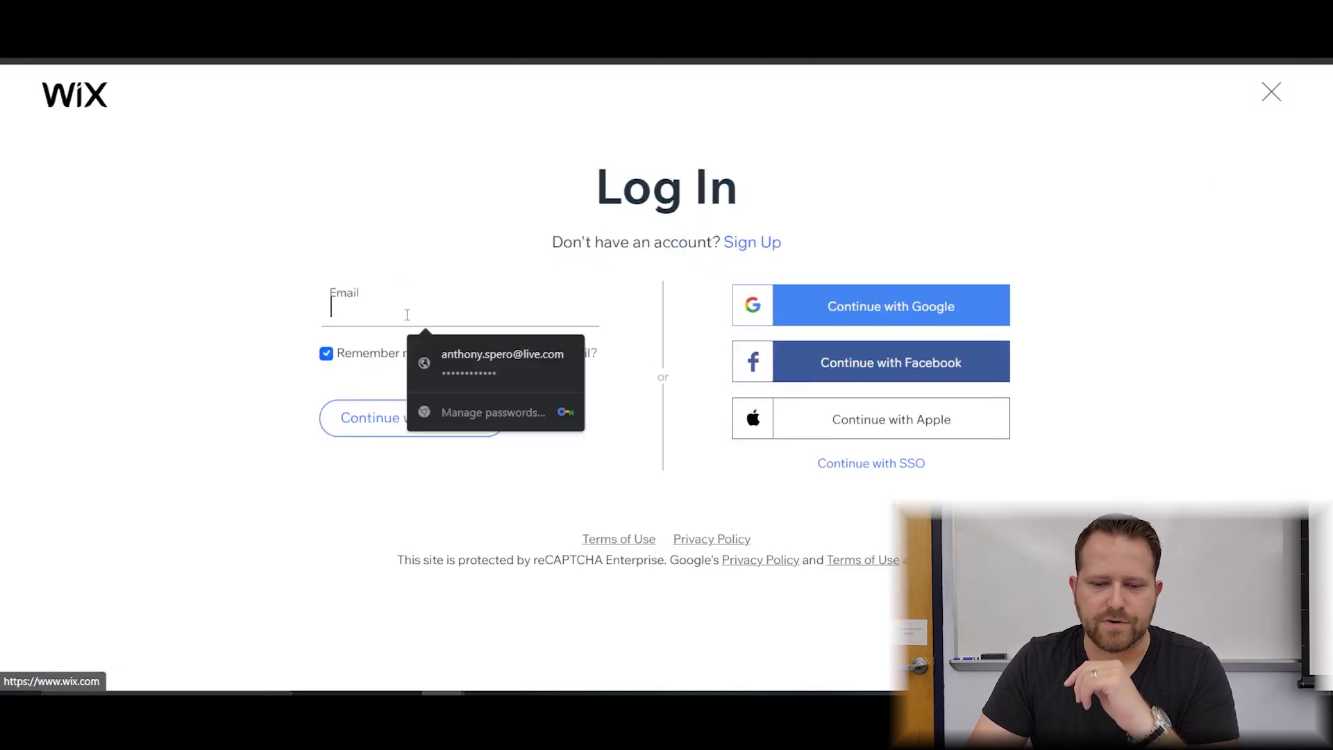
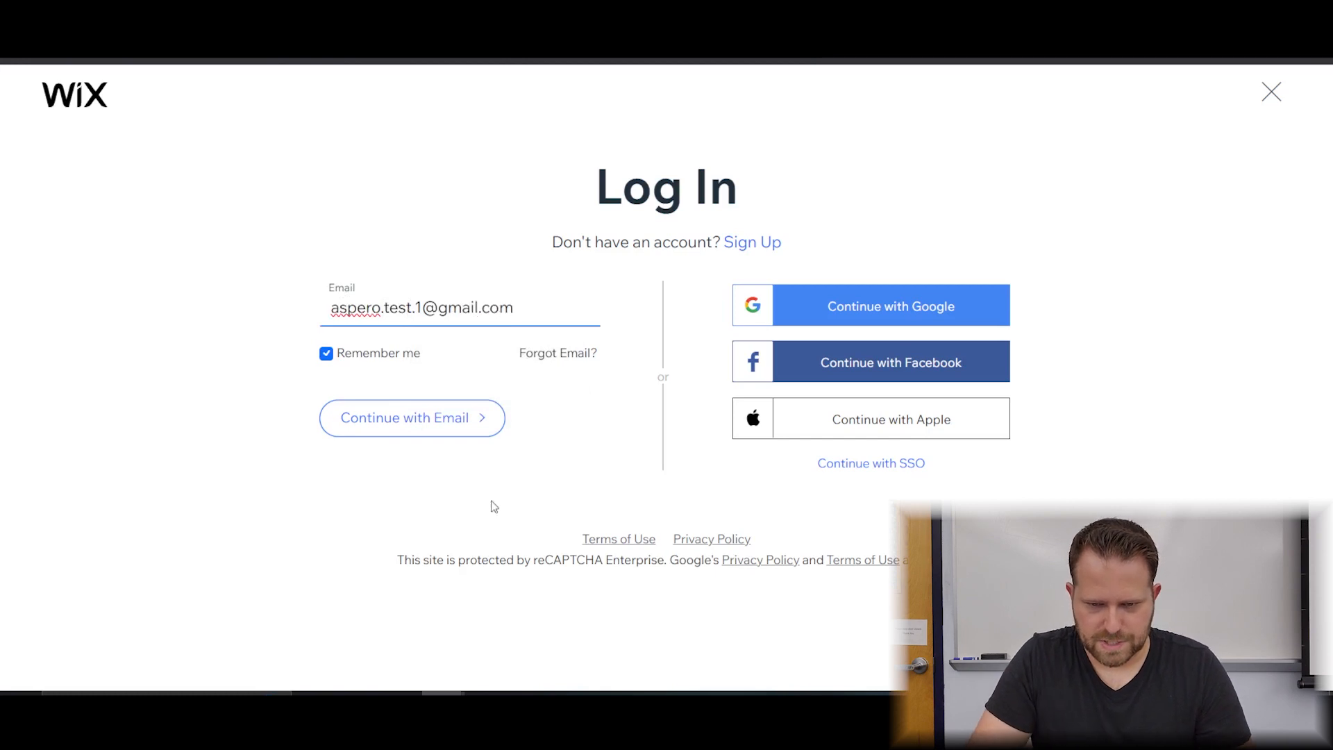
pyautogui.click(458, 426)
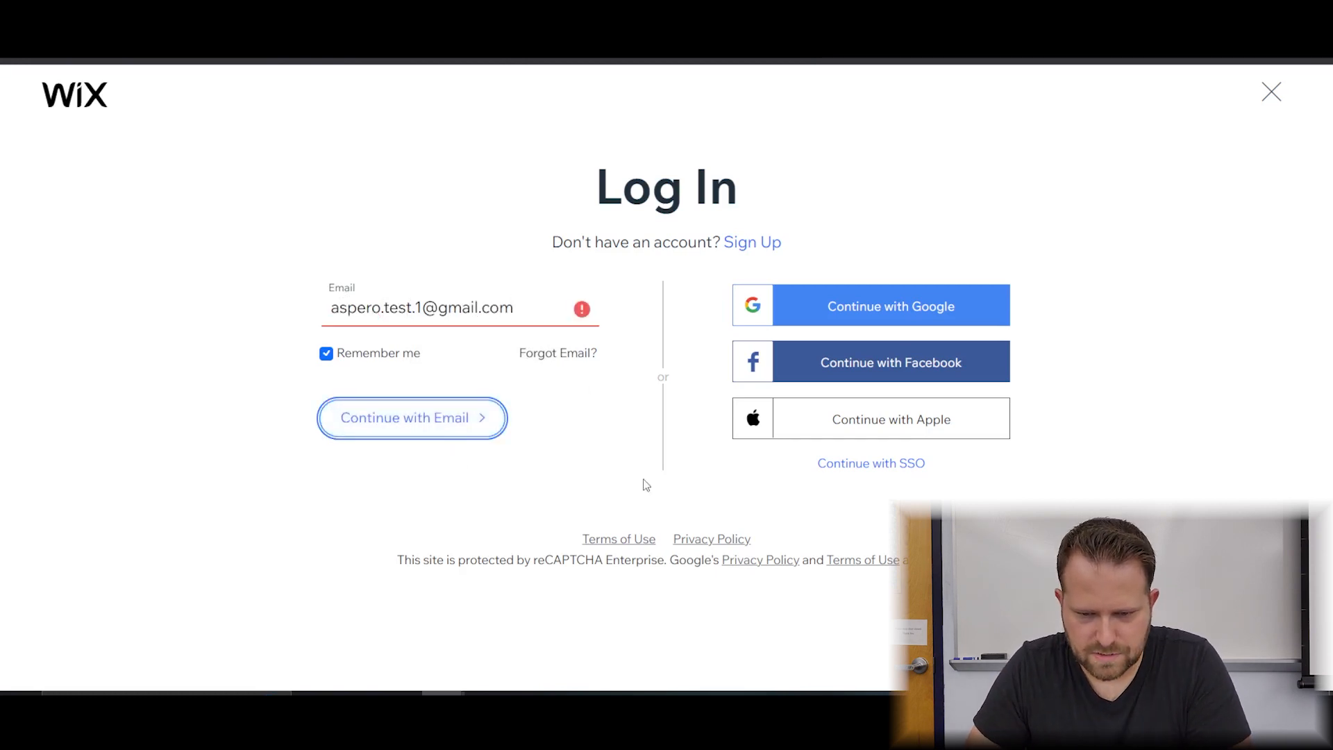
# After the no-matching-account error, switch to the Sign Up form.
pyautogui.click(580, 308)
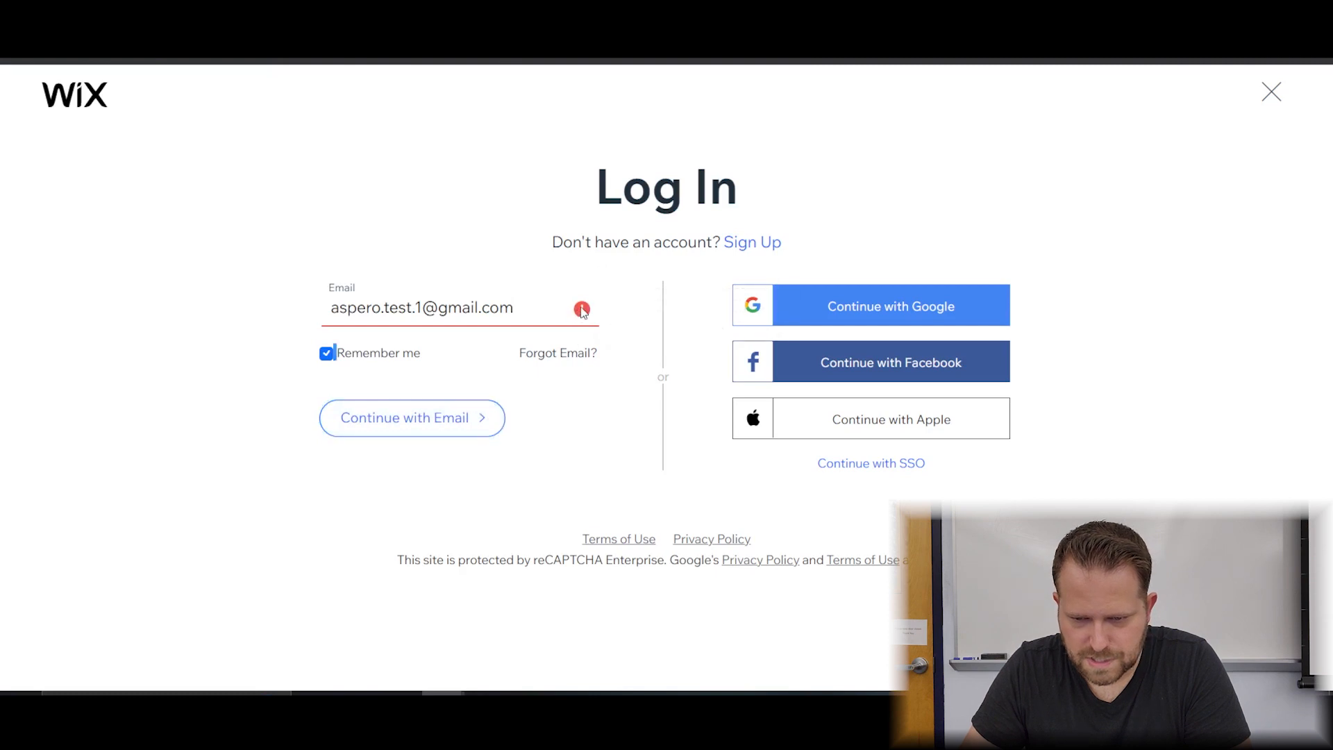
pyautogui.moveTo(592, 316)
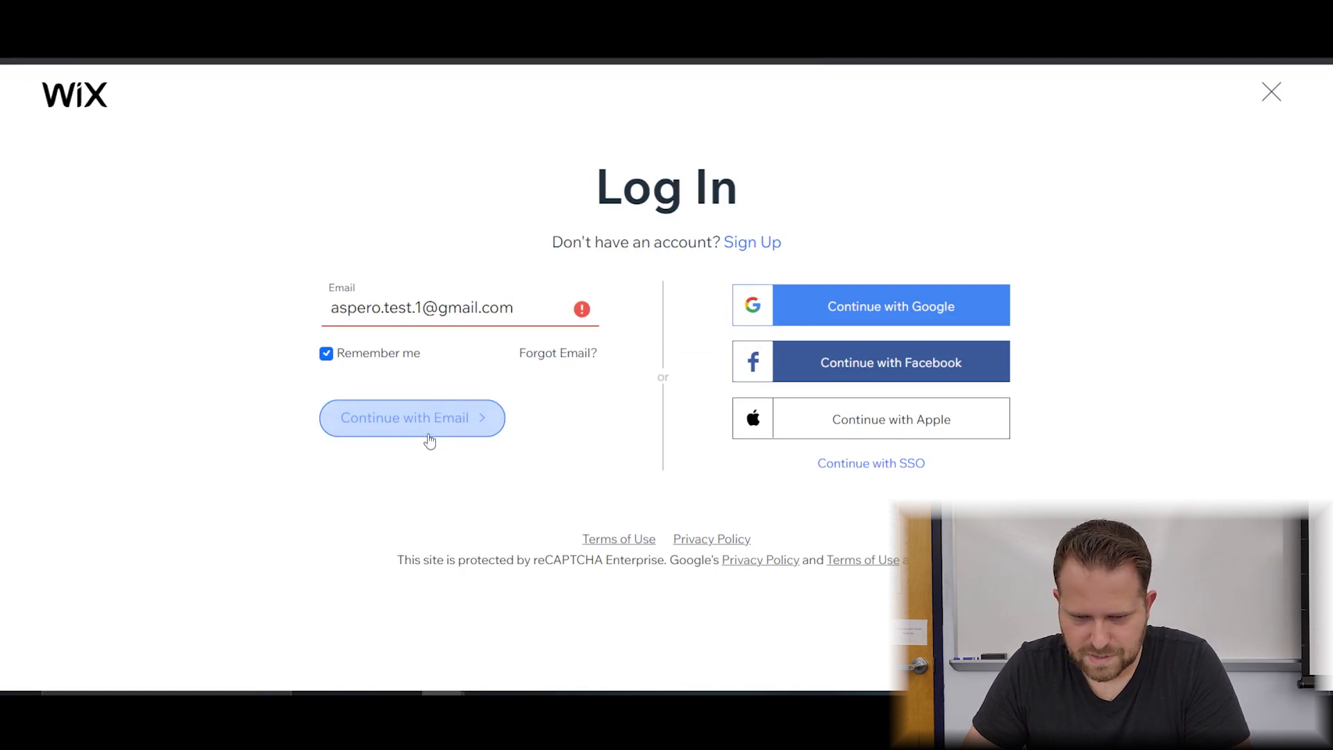
pyautogui.click(741, 247)
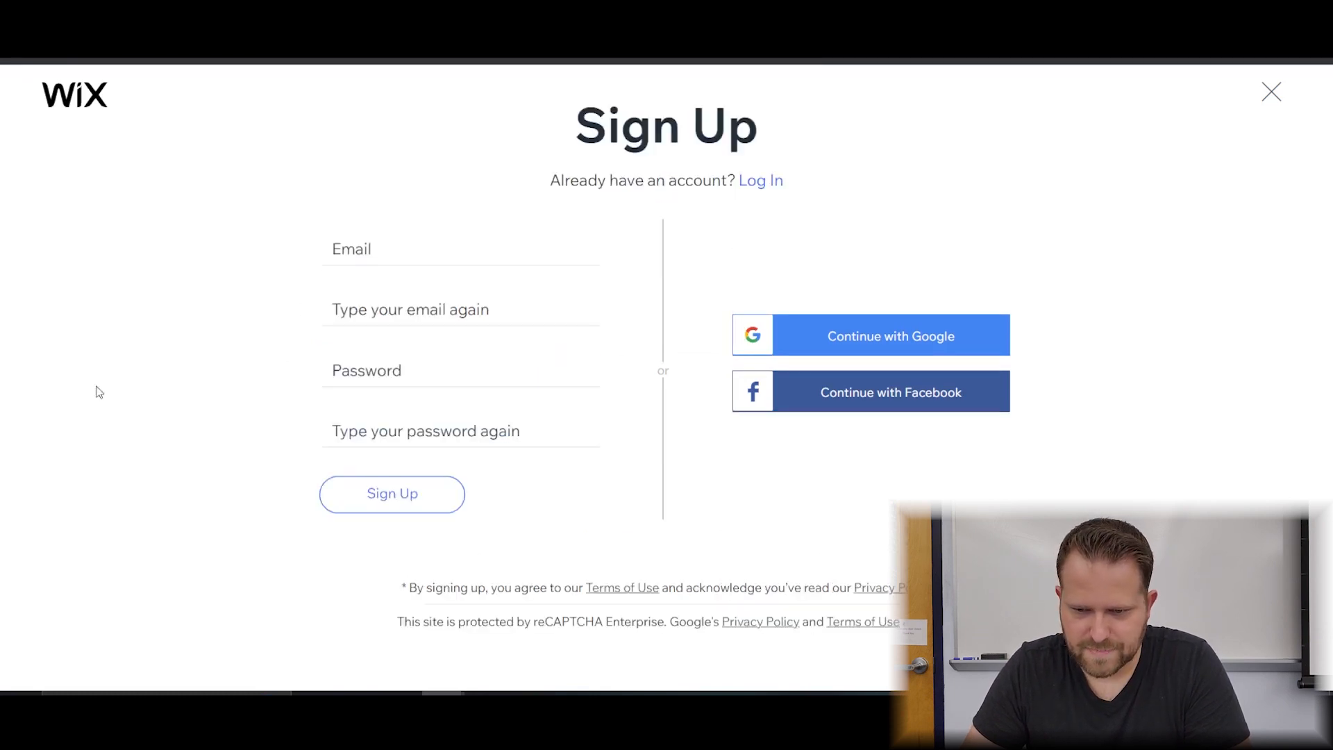
# Enter the new account's email address in both email fields.
pyautogui.click(371, 236)
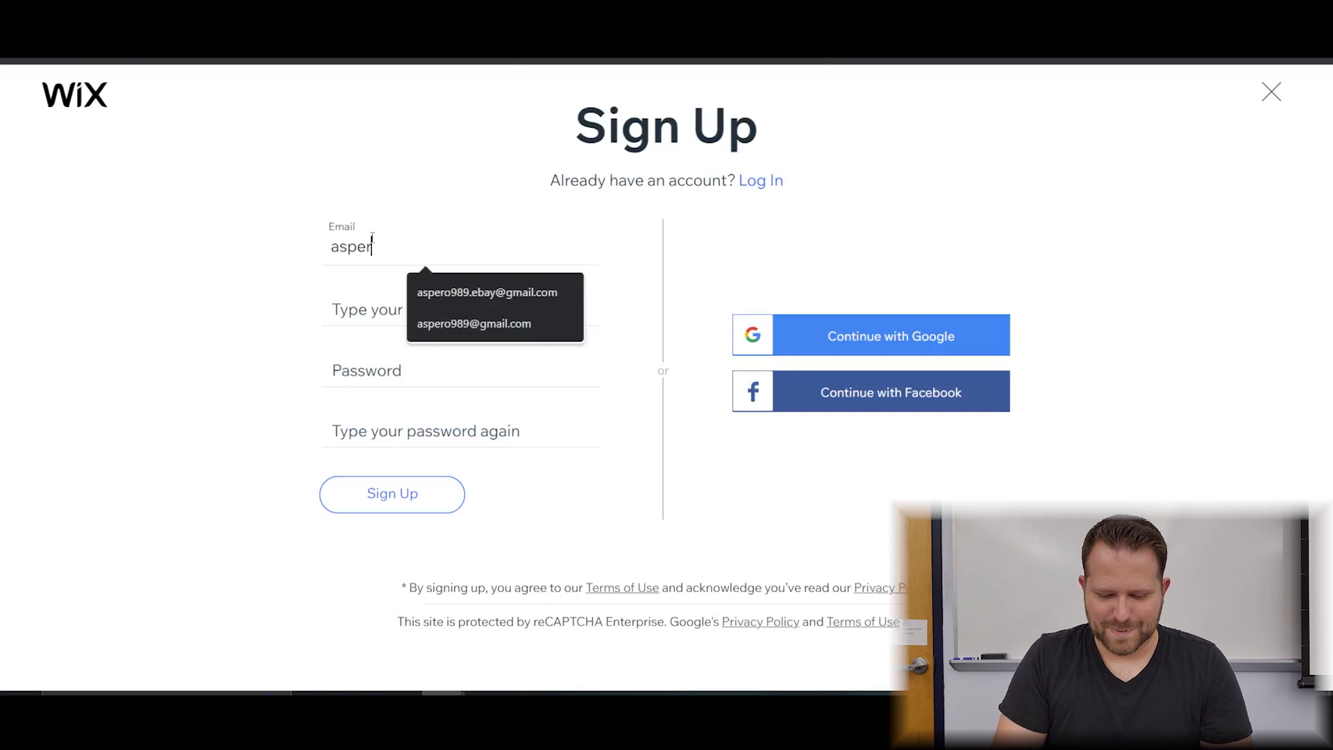
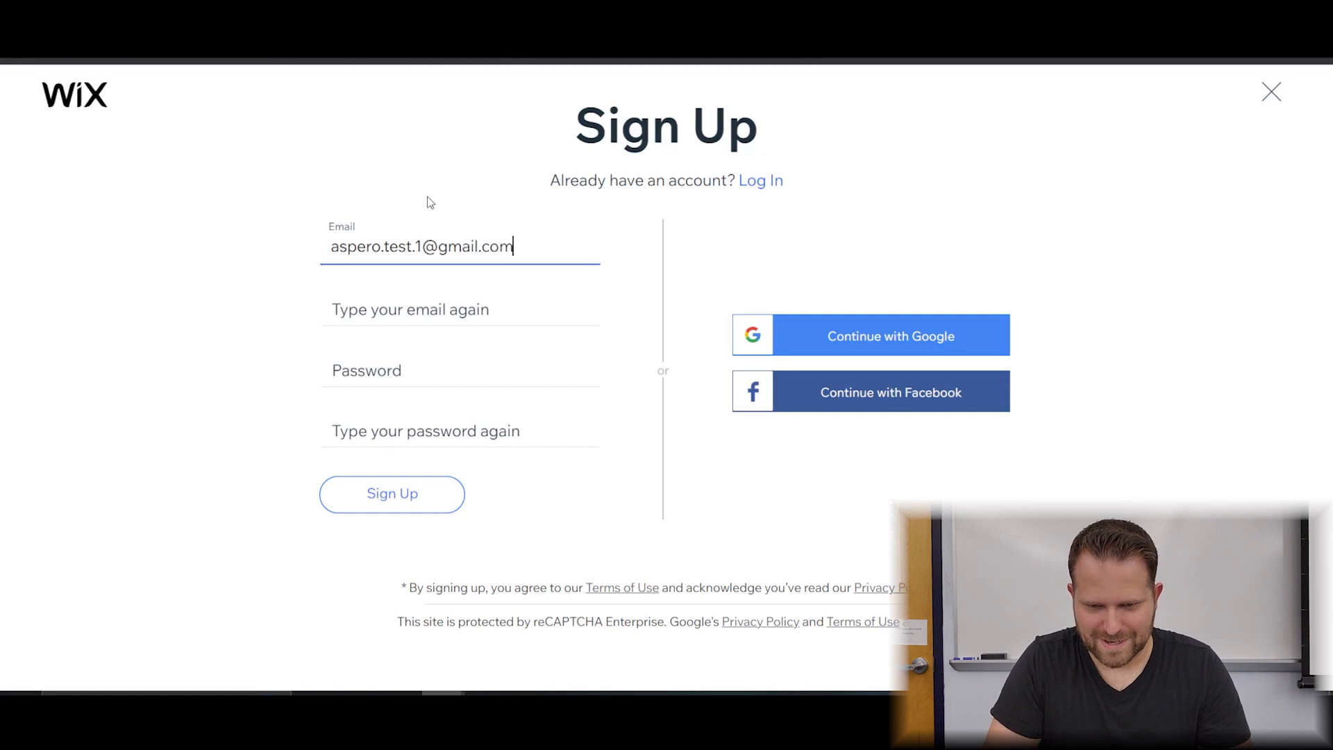
pyautogui.hotkey('ctrl', 'a')
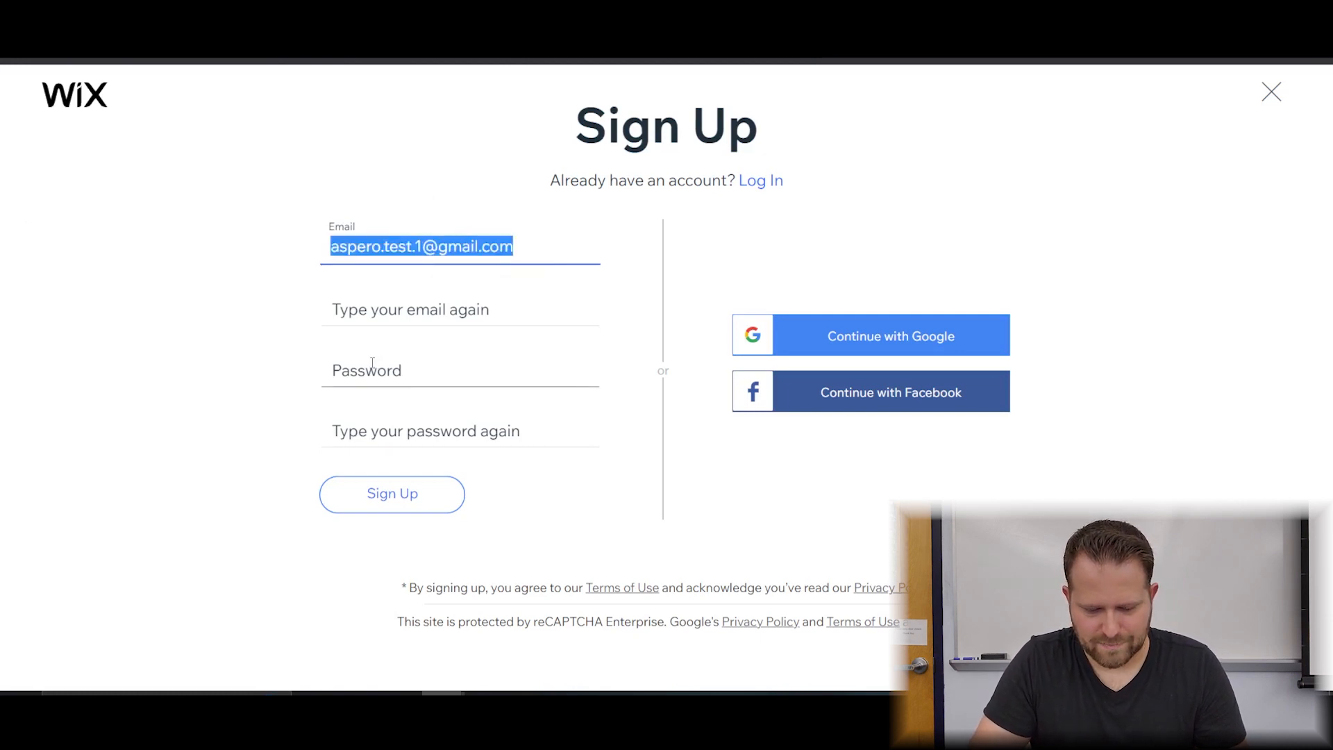
pyautogui.click(428, 309)
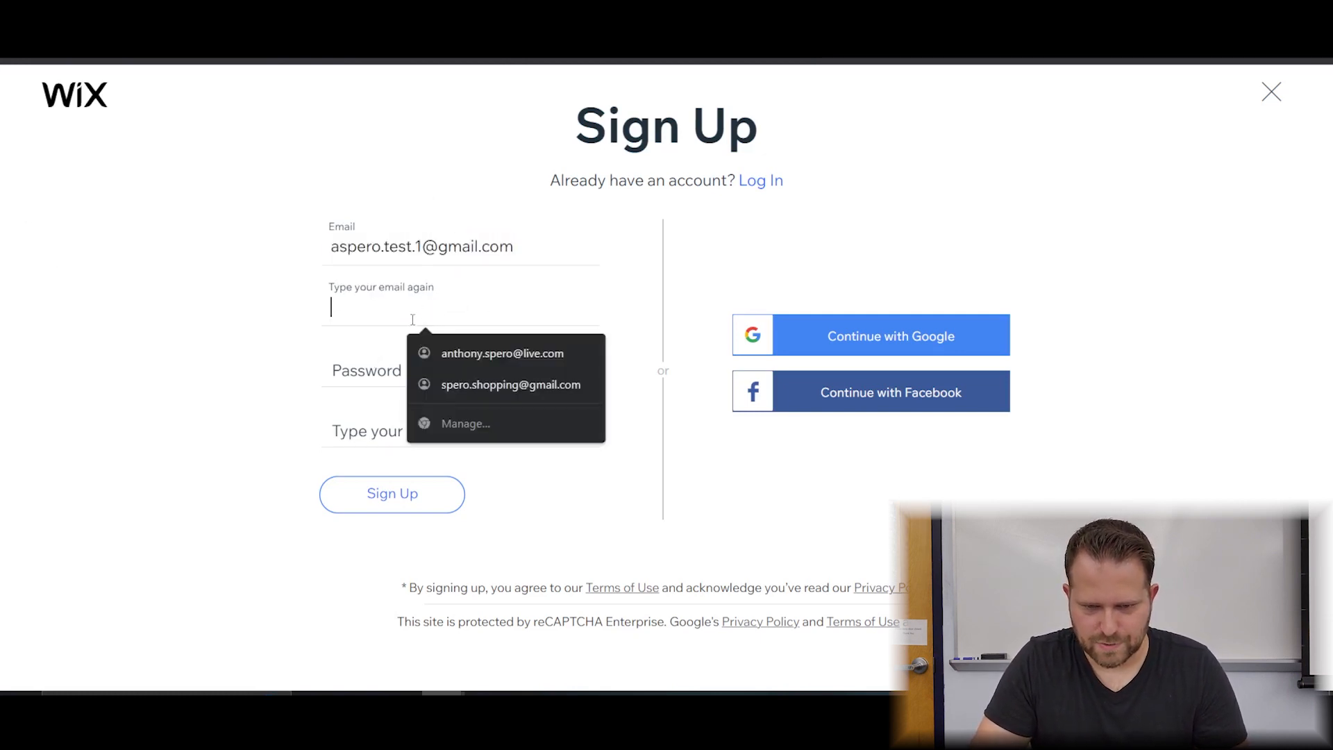
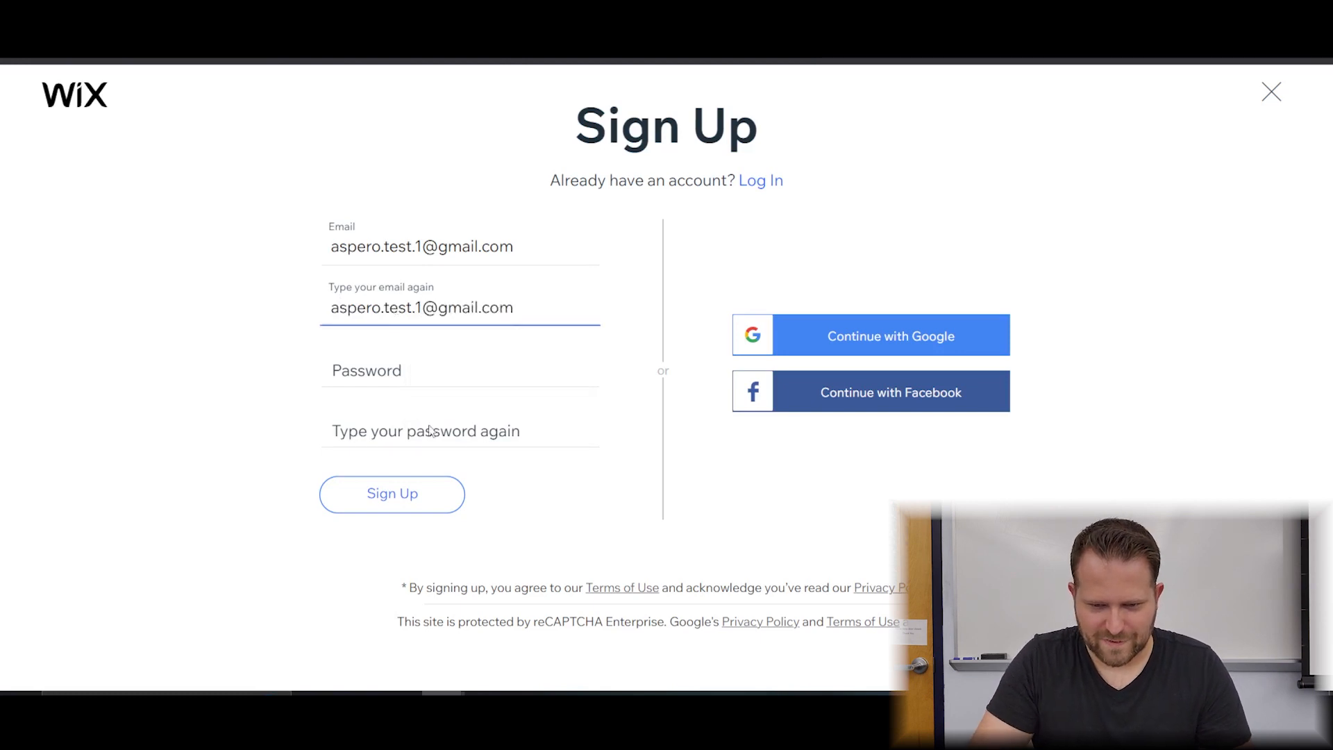
# Enter the password in both password fields and submit the Sign Up form.
pyautogui.click(402, 373)
pyautogui.write('•••••••••••')
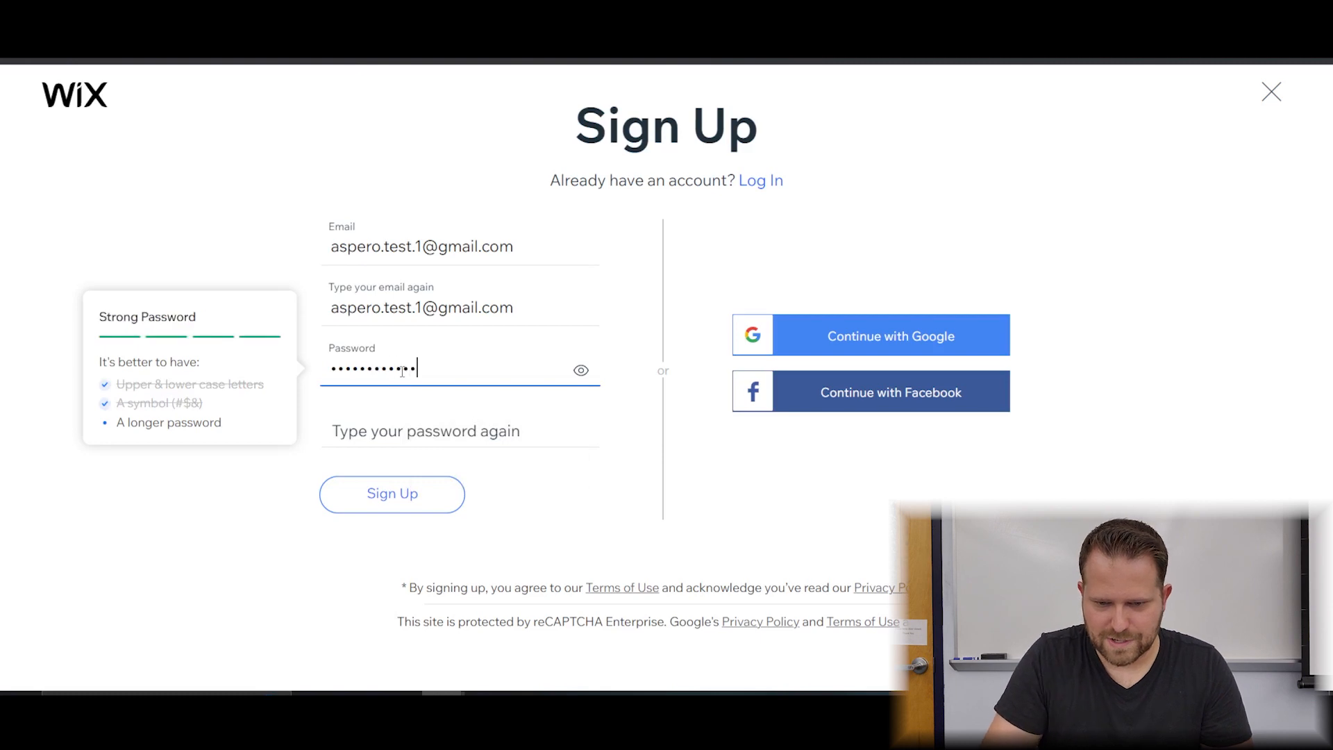
pyautogui.click(408, 430)
pyautogui.write('•••••')
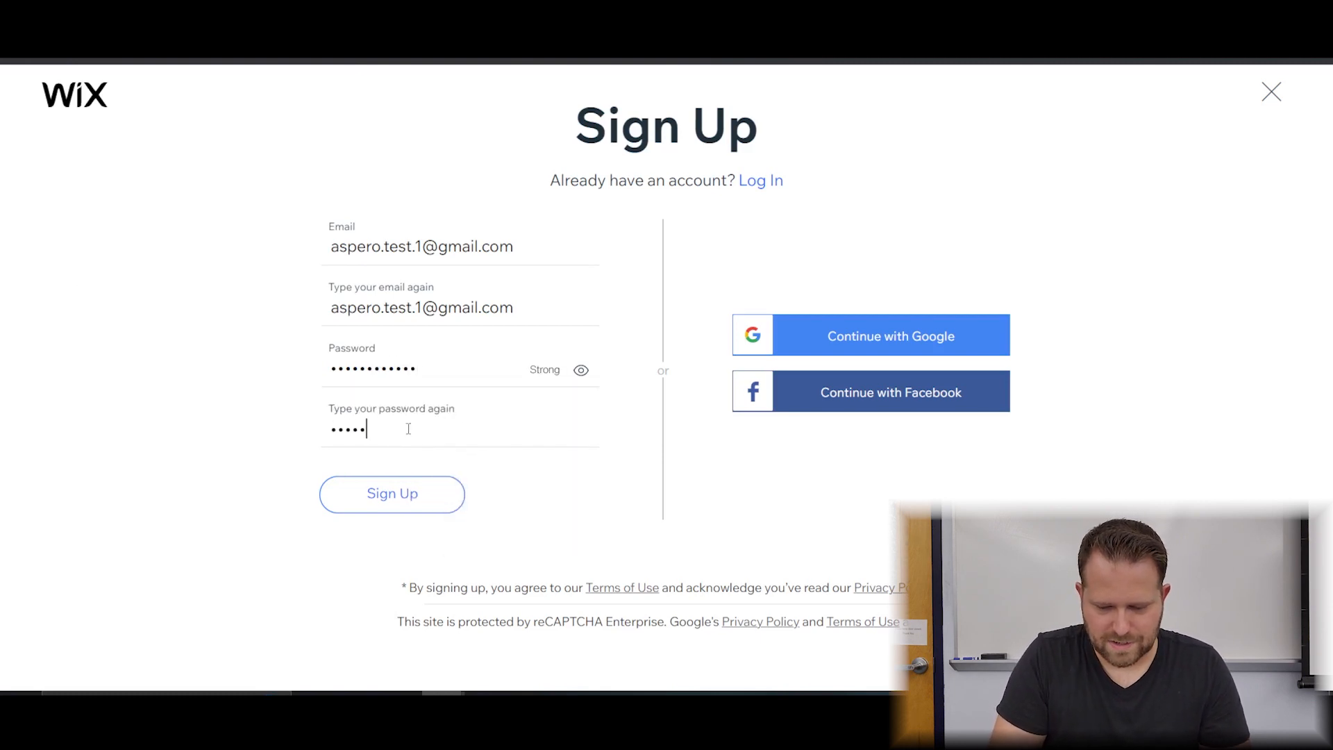
pyautogui.write('•••••••')
pyautogui.click(420, 498)
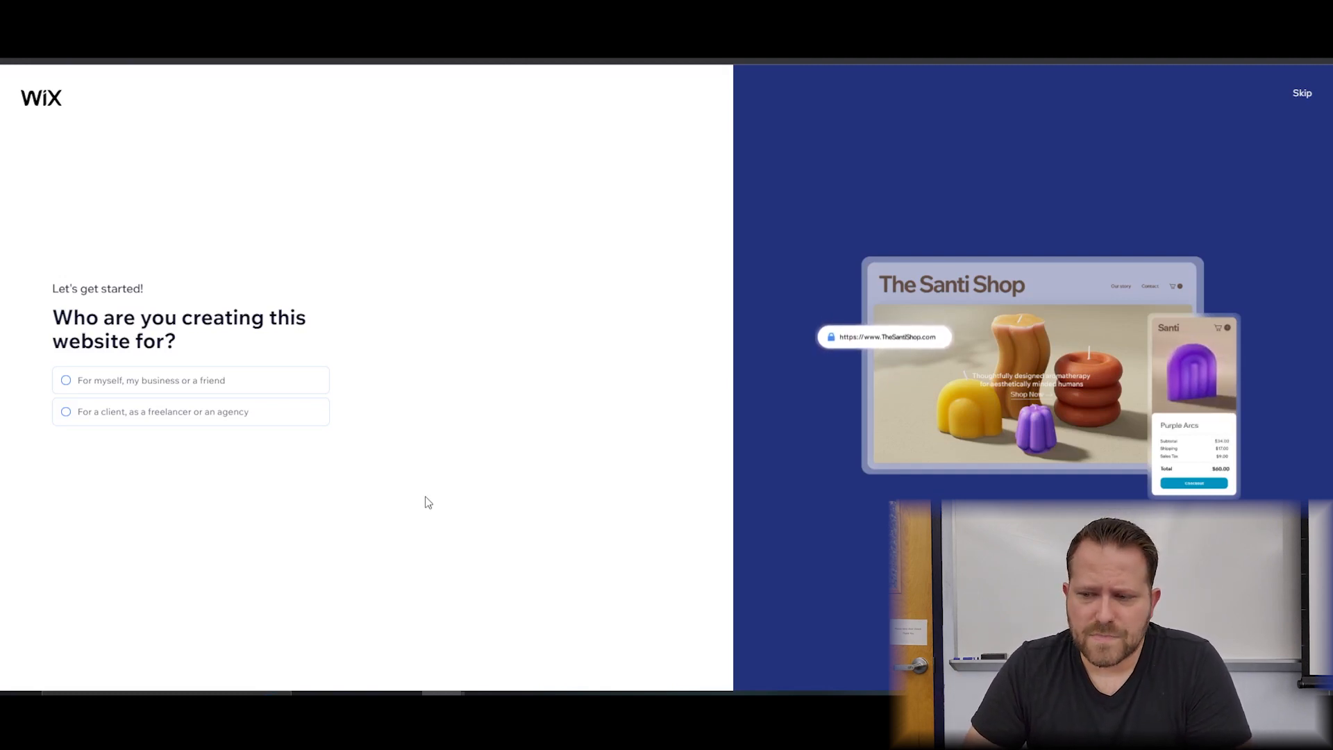
# Skip the audience question and choose General Portfolio as the website type.
pyautogui.click(1302, 94)
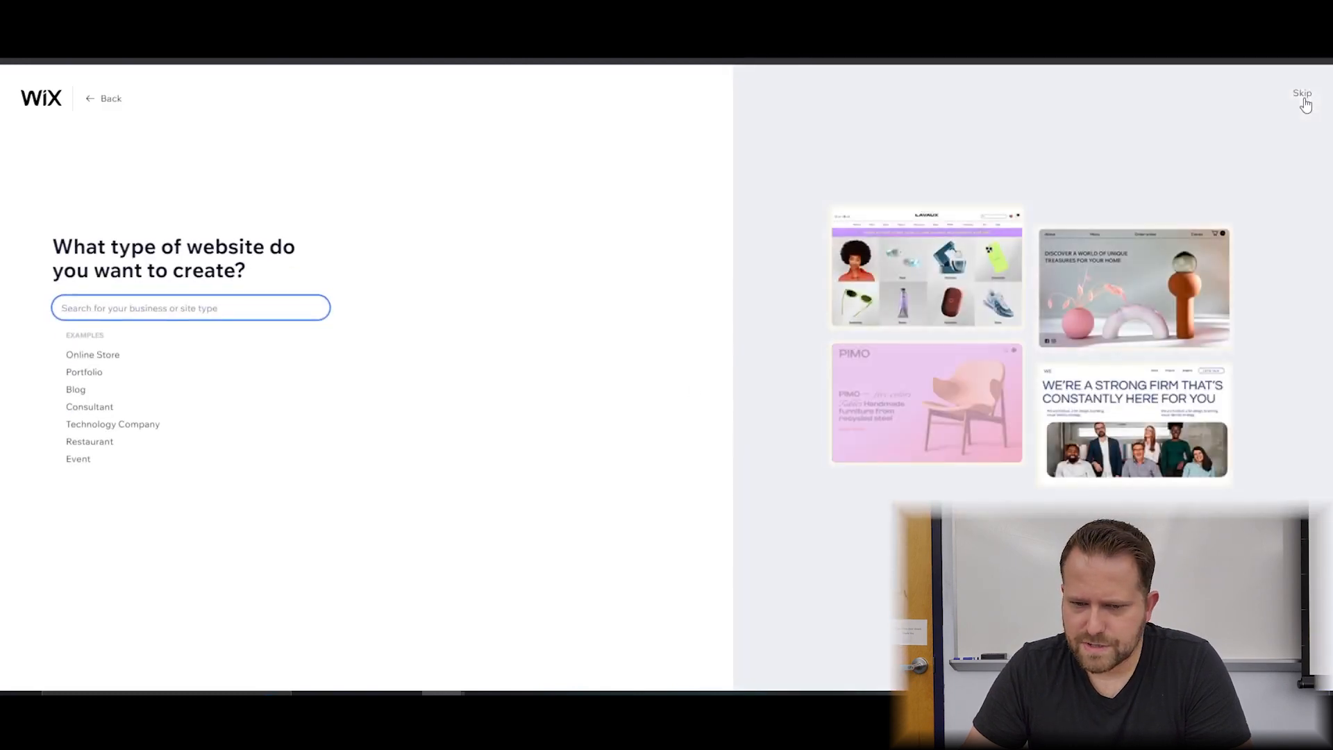
pyautogui.click(101, 378)
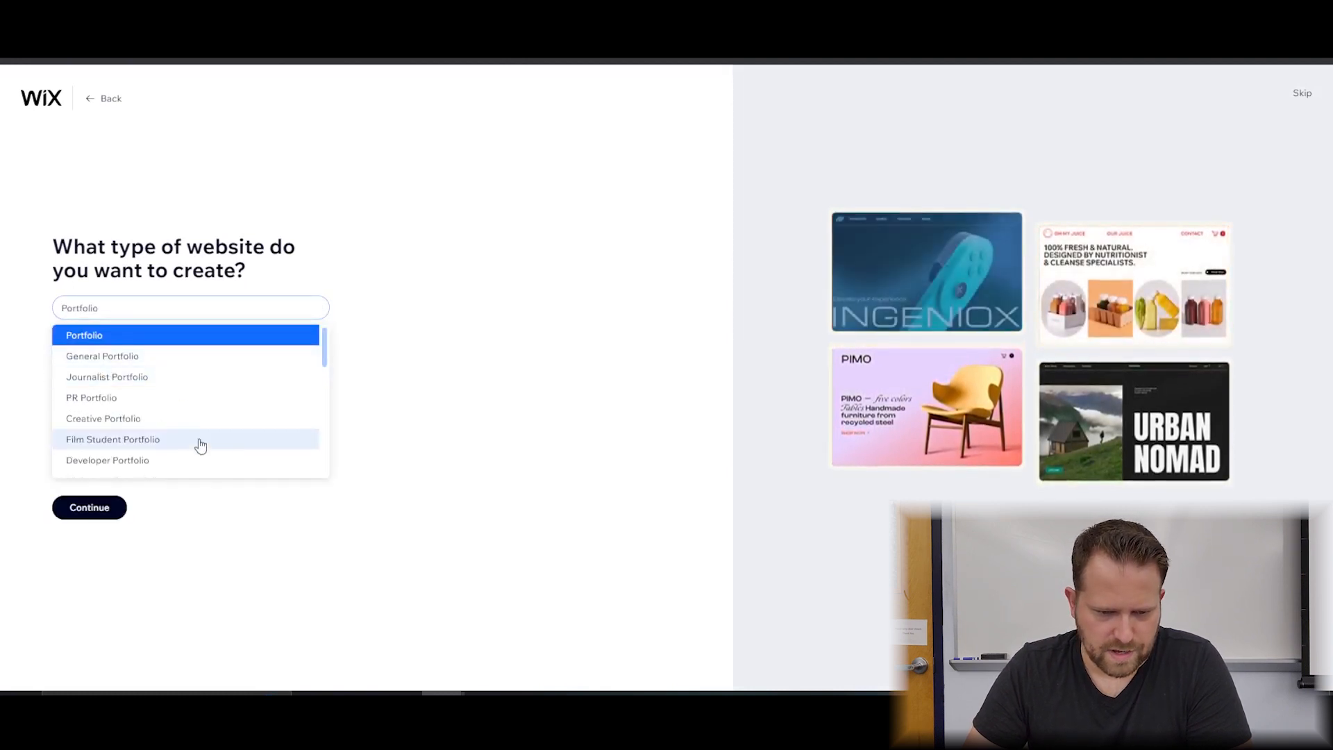
pyautogui.click(119, 355)
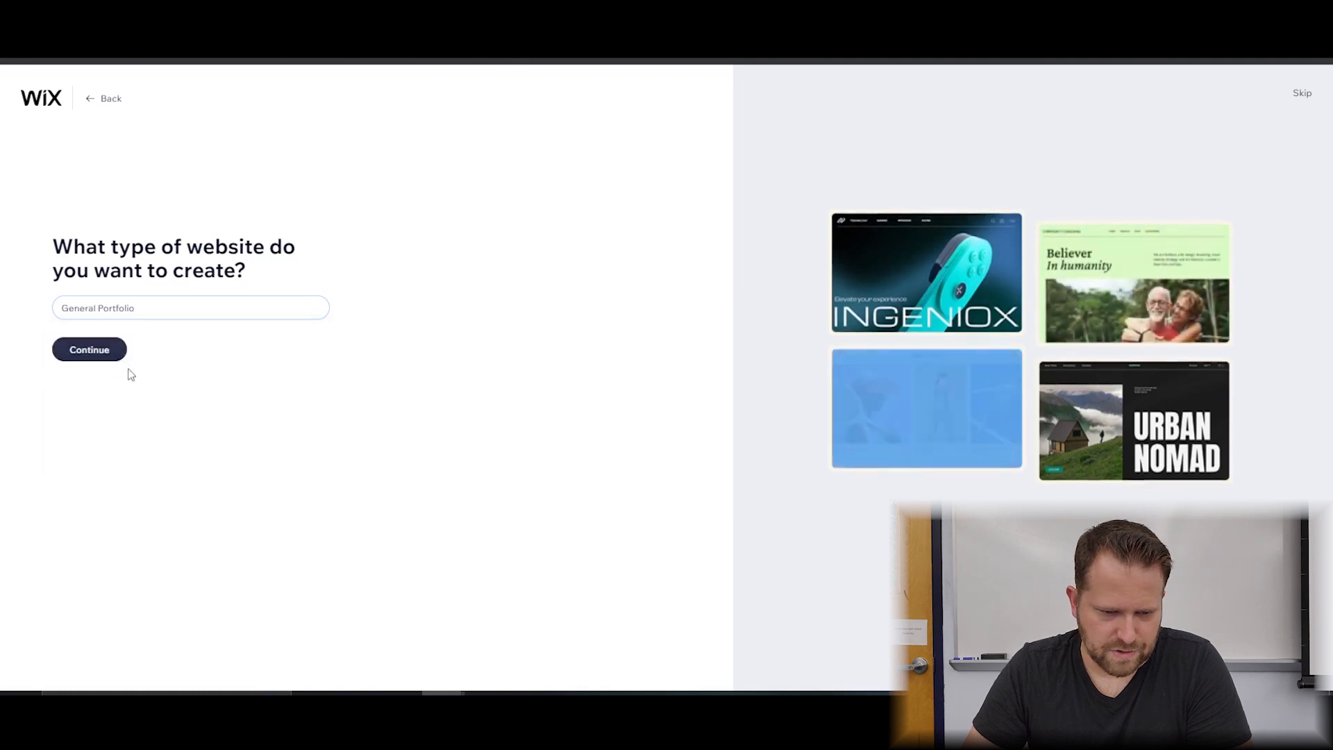
pyautogui.click(118, 357)
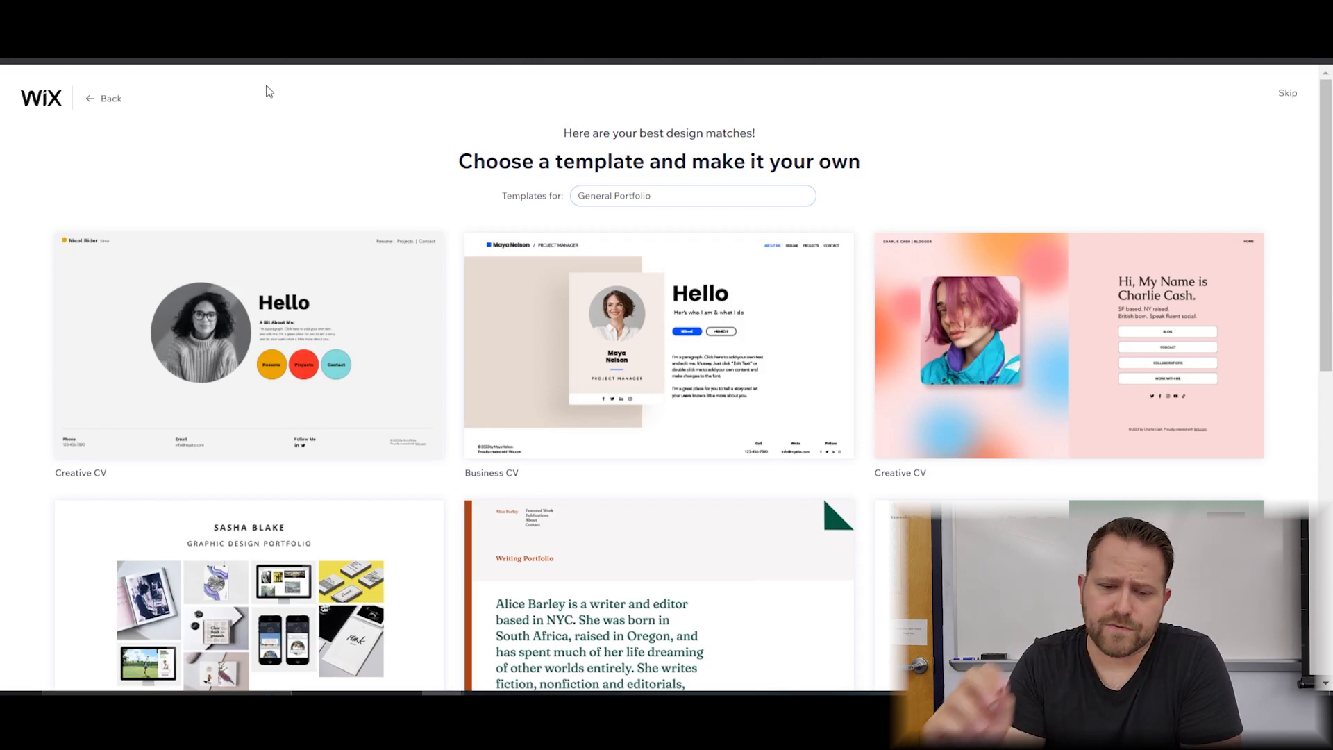
# Browse the matching portfolio templates, then go back to the site-naming step.
pyautogui.moveTo(249, 311)
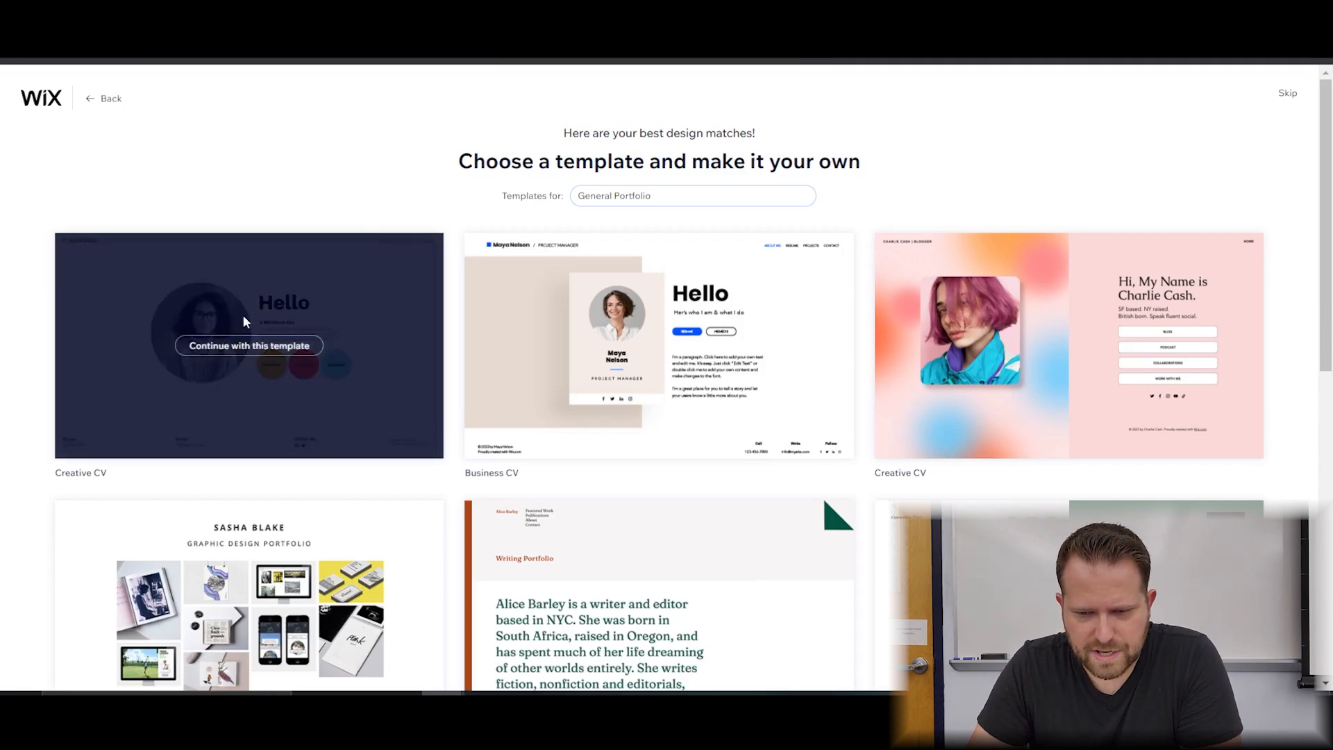
pyautogui.scroll(-8, 870, 372)
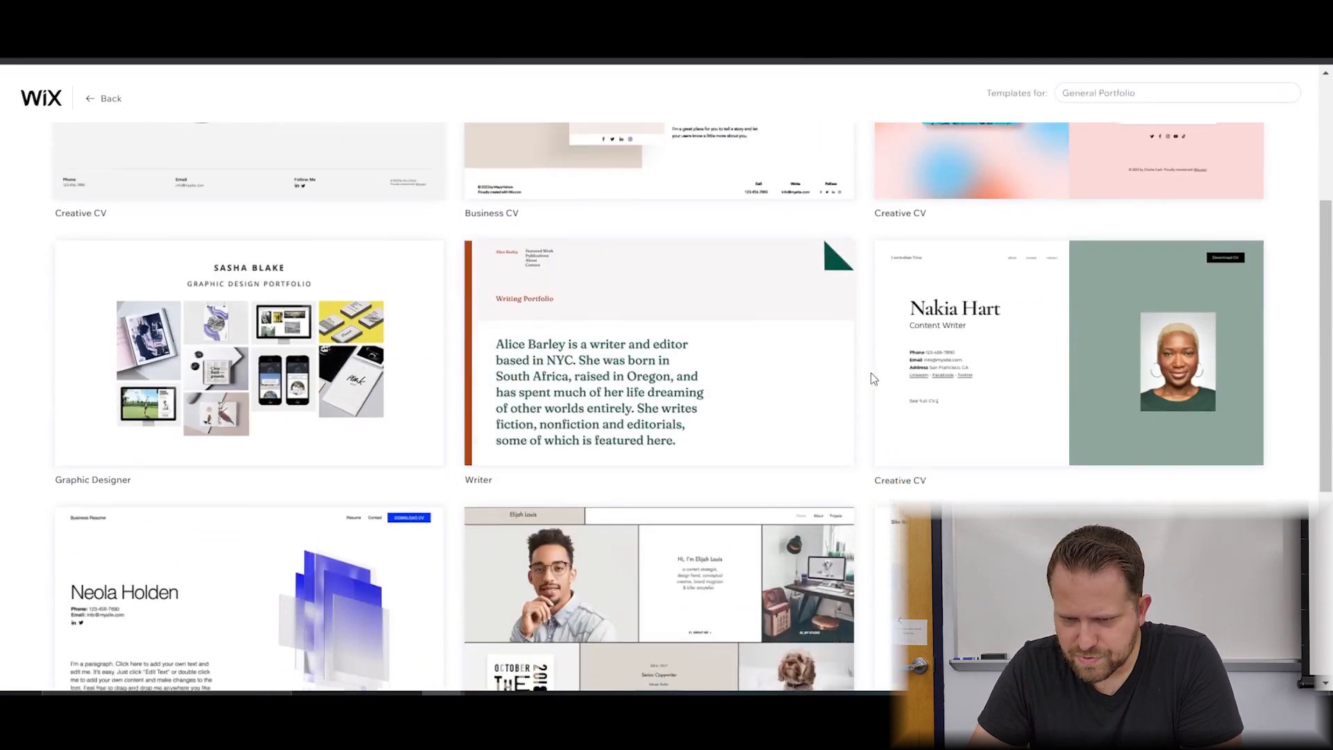
pyautogui.scroll(8, 861, 386)
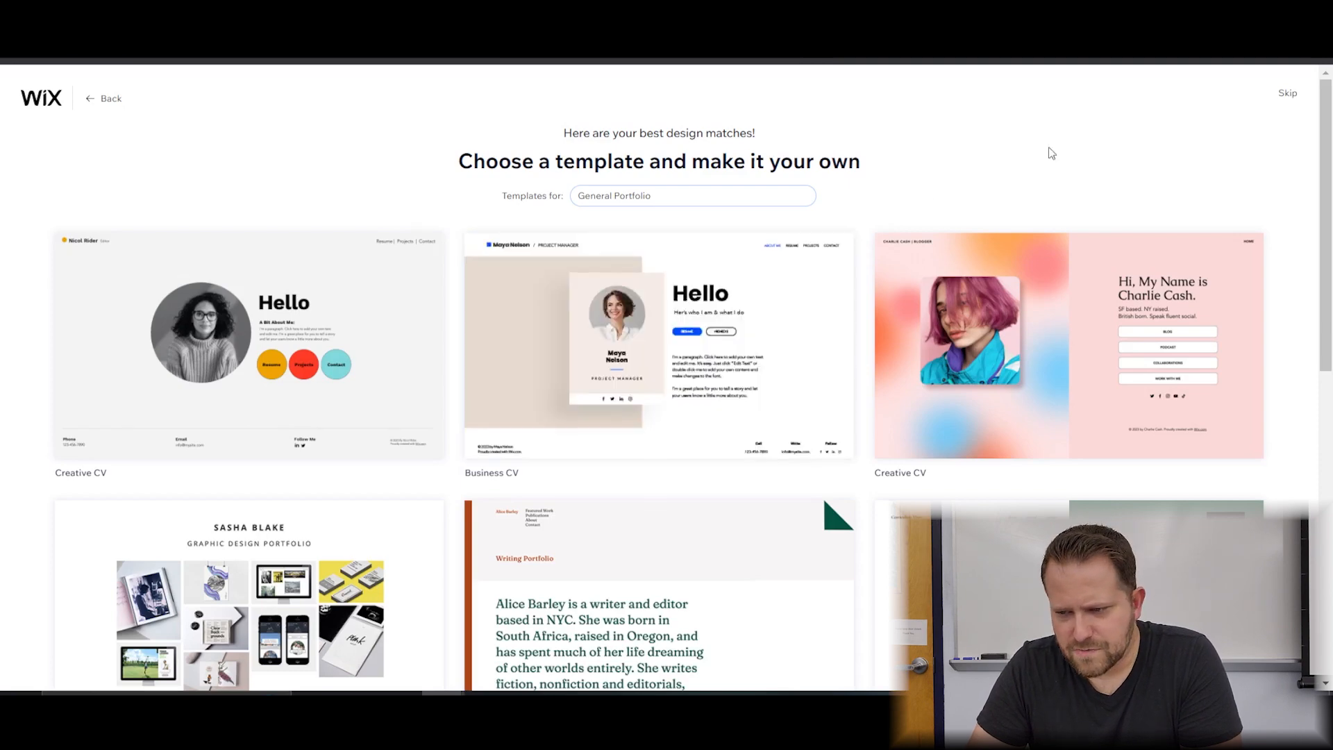
pyautogui.scroll(-2, 1330, 116)
pyautogui.scroll(-2, 1330, 116)
pyautogui.scroll(4, 1232, 207)
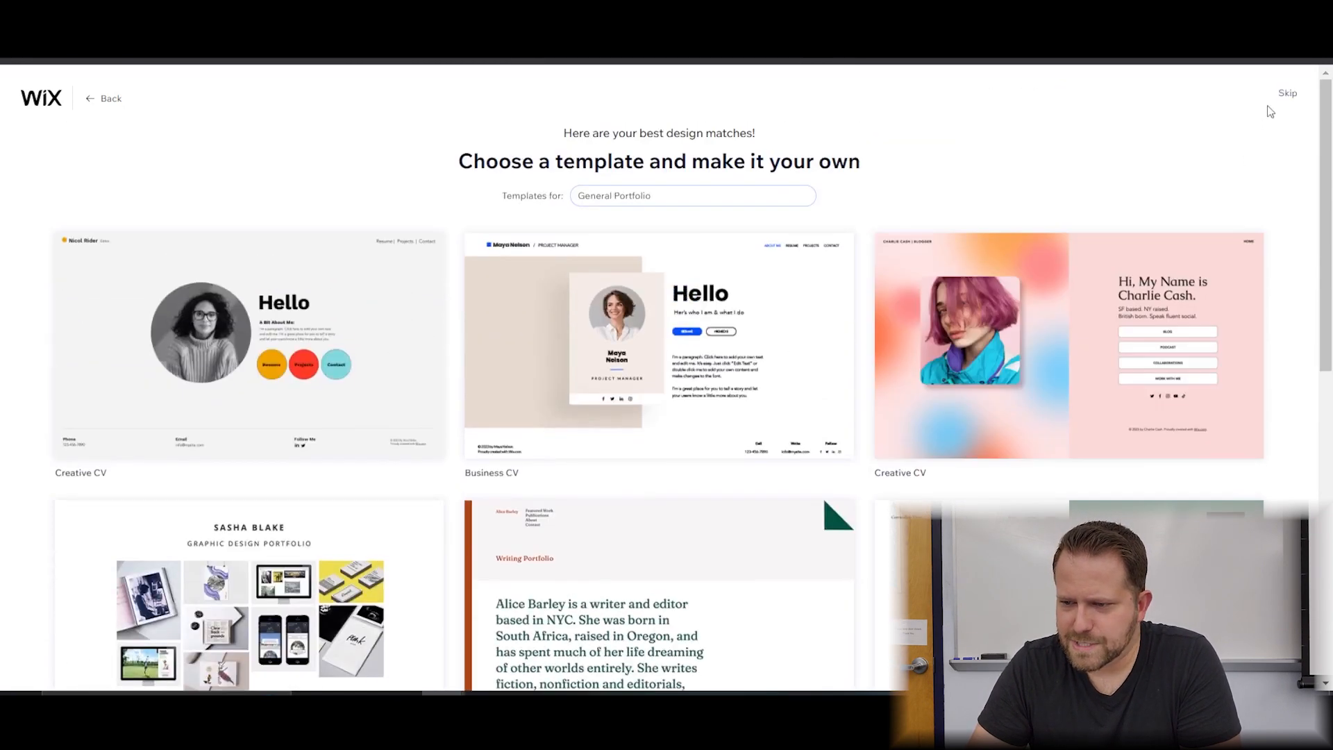
pyautogui.hotkey('alt', 'Left')
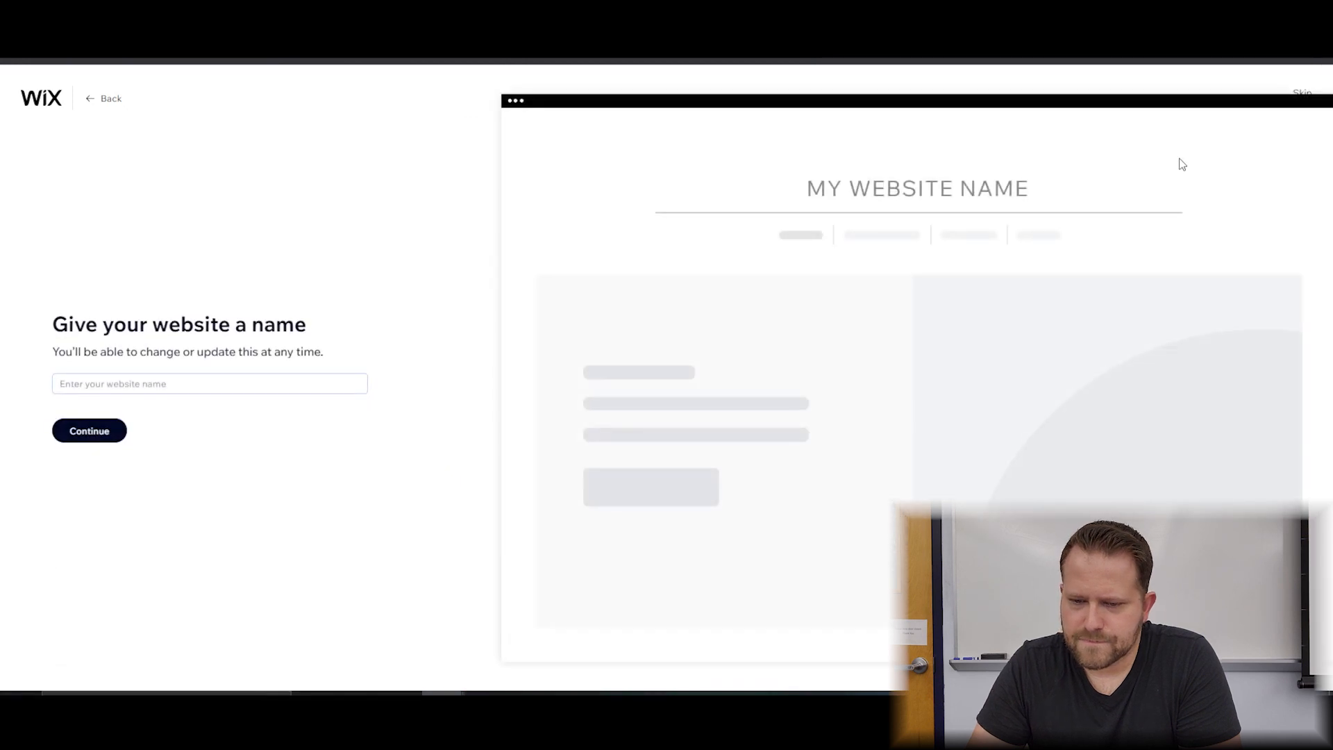
# Name the website after its owner and continue past app setup to the Dashboard.
pyautogui.click(319, 387)
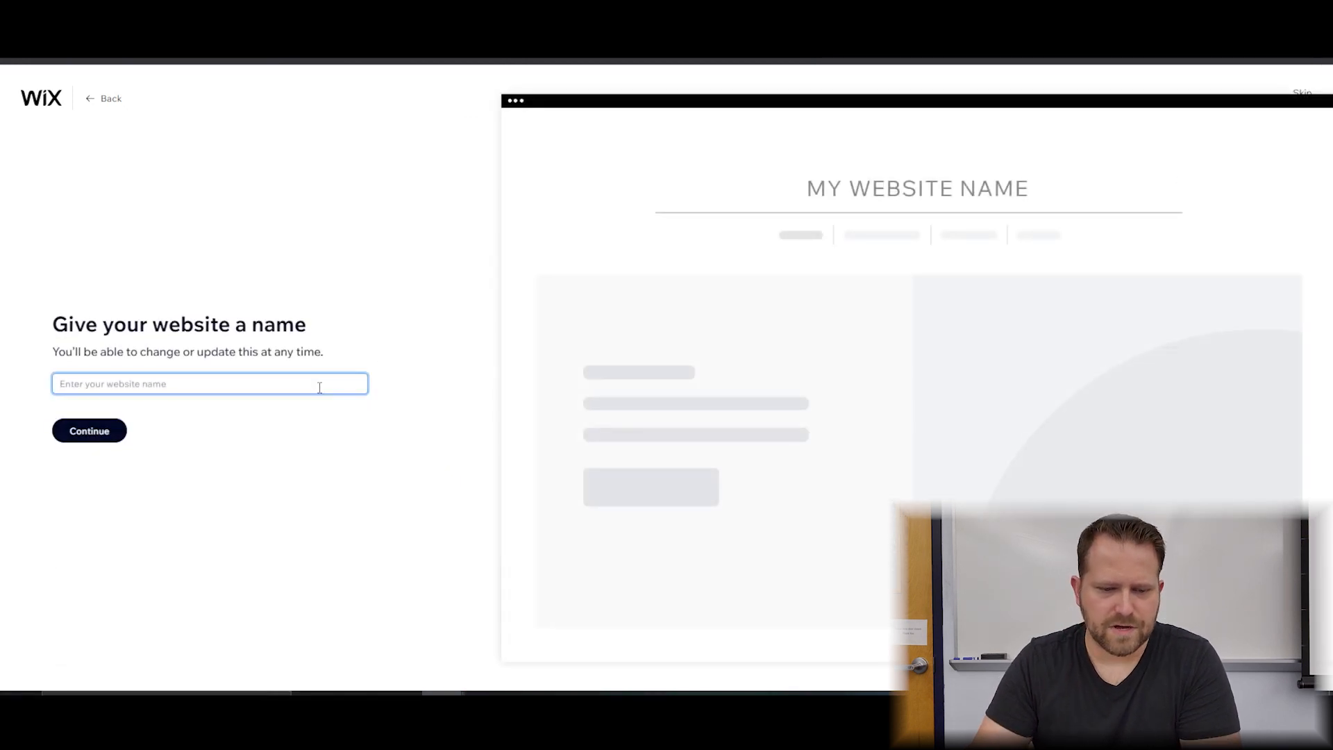
pyautogui.click(68, 435)
pyautogui.rightClick(54, 442)
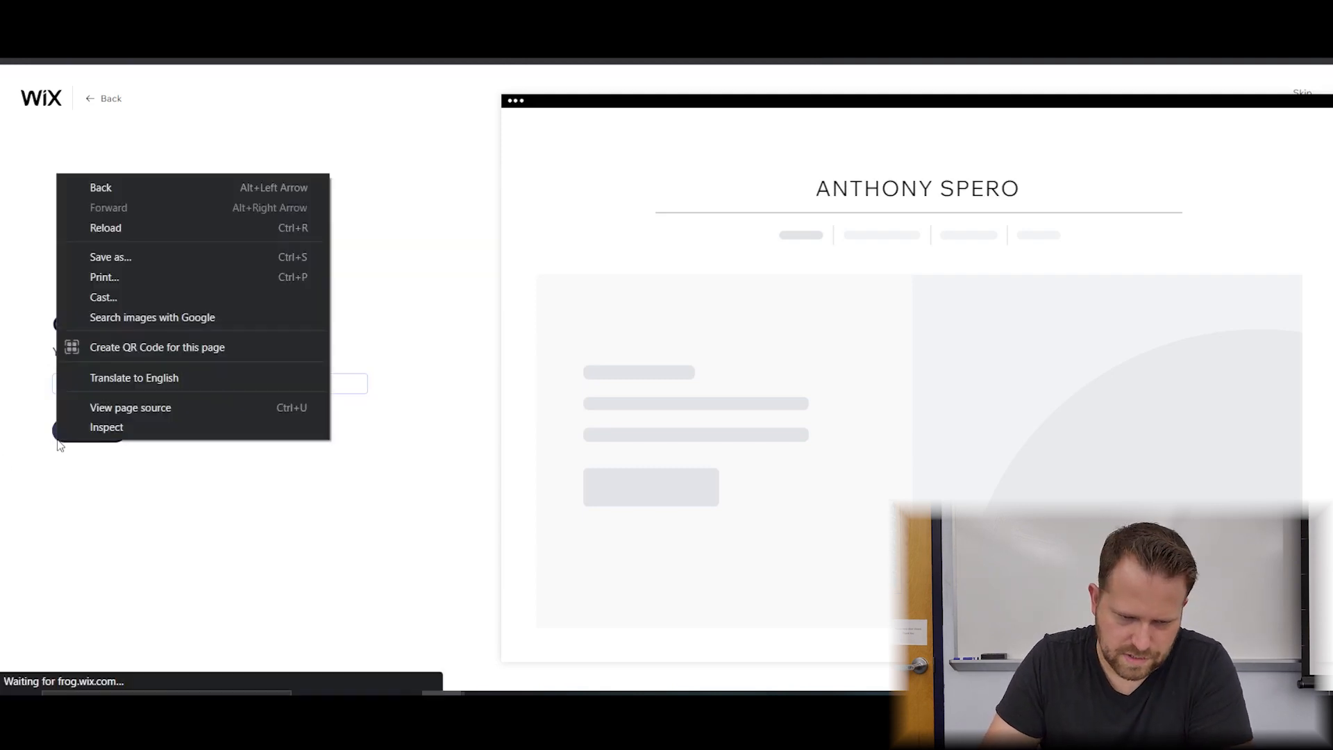
pyautogui.click(65, 503)
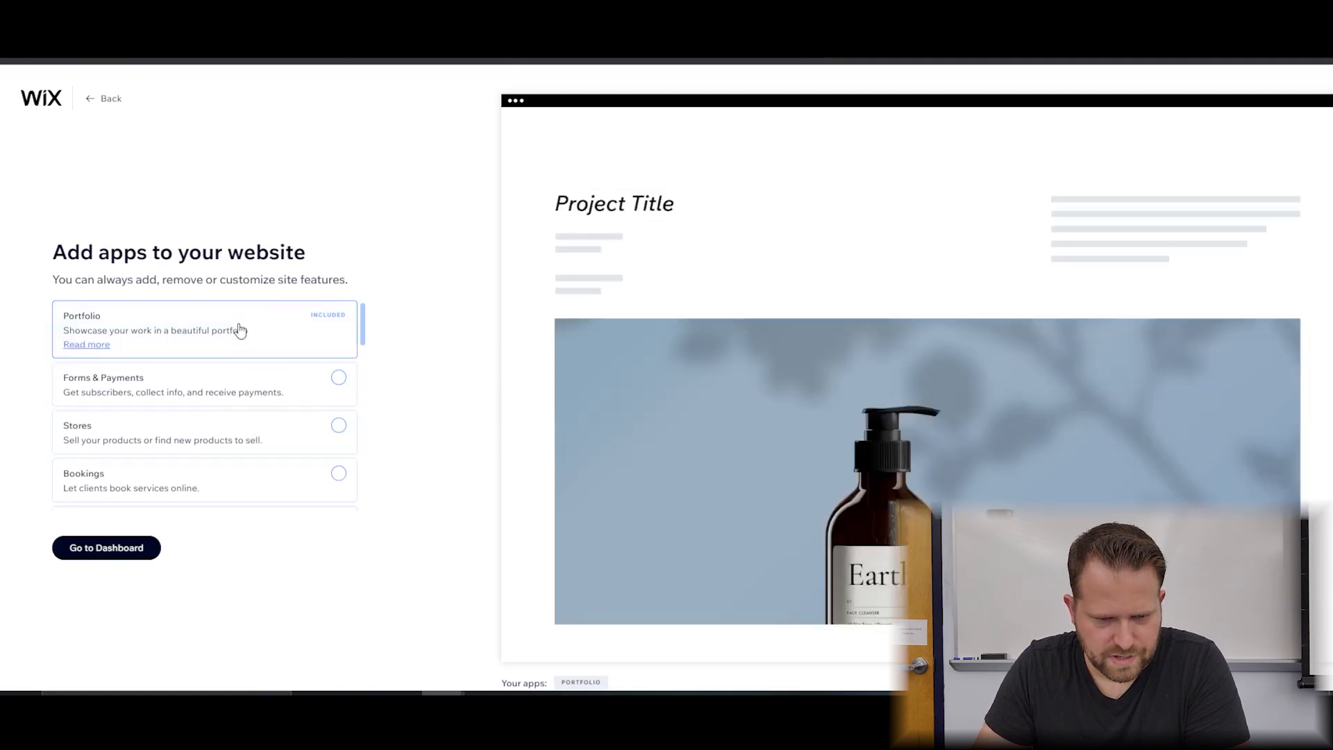
pyautogui.click(135, 548)
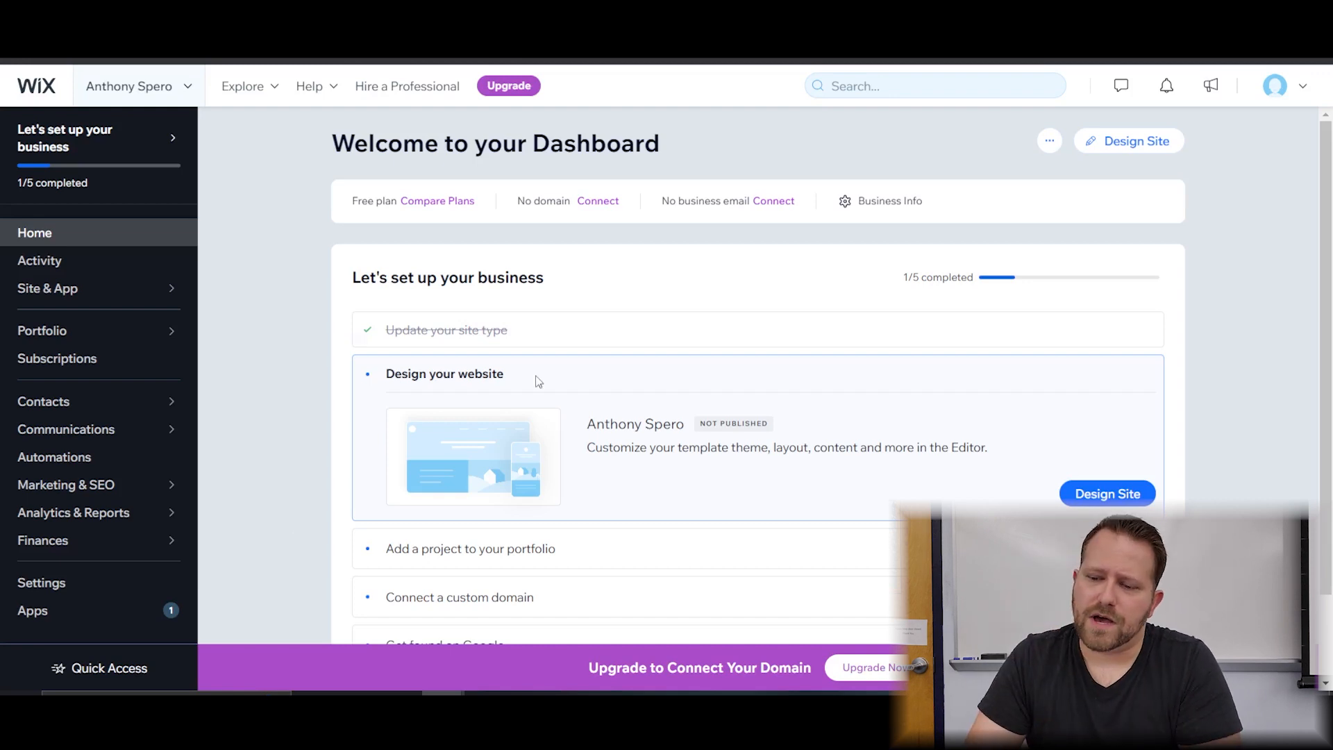
# Choose Design Site, then Pick a Template to browse General Portfolio designs.
pyautogui.click(1124, 154)
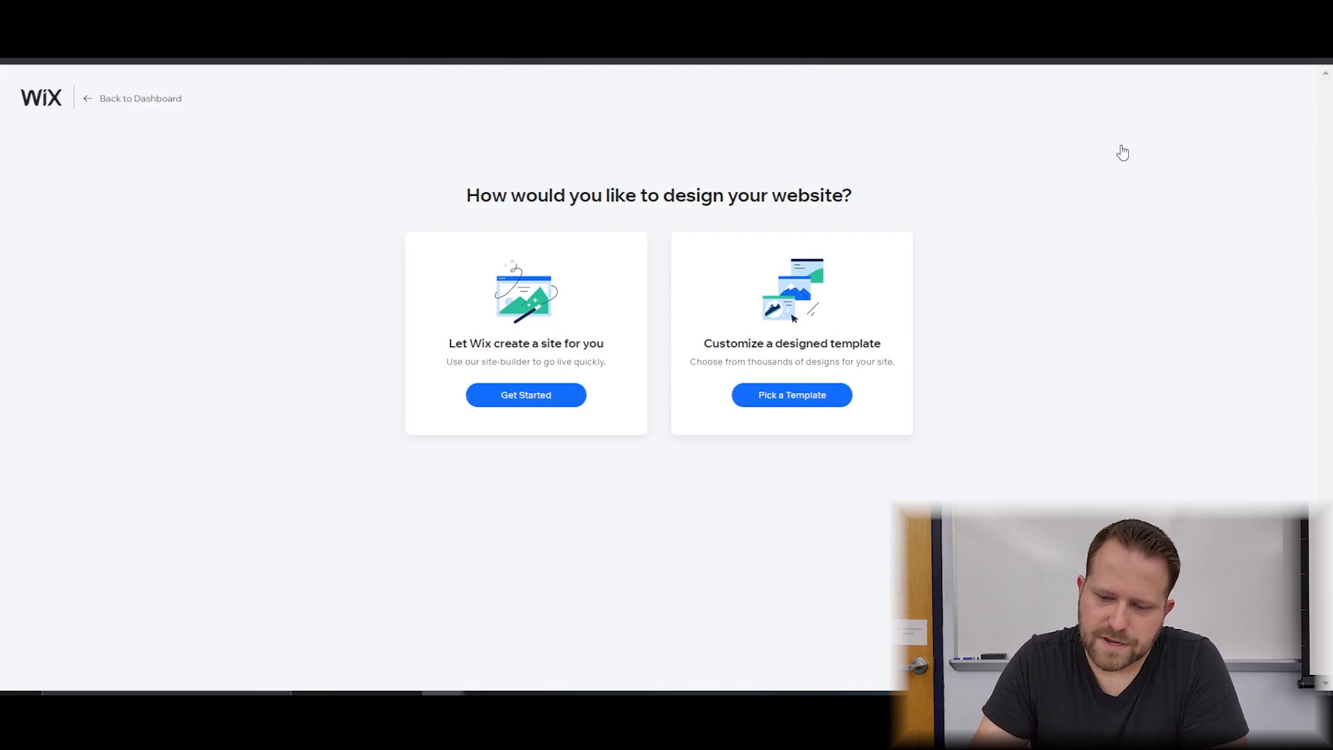
pyautogui.click(830, 405)
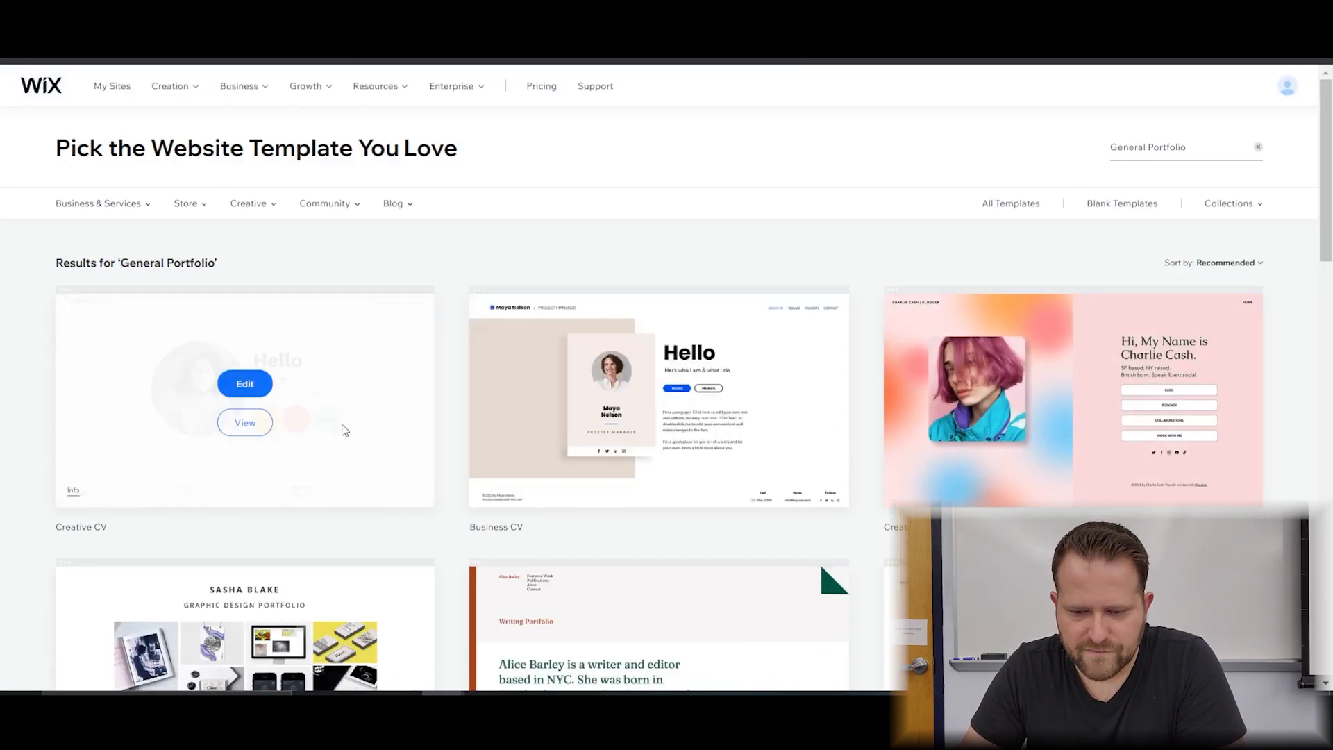
pyautogui.scroll(-4, 706, 501)
pyautogui.scroll(4, 660, 461)
pyautogui.moveTo(368, 407)
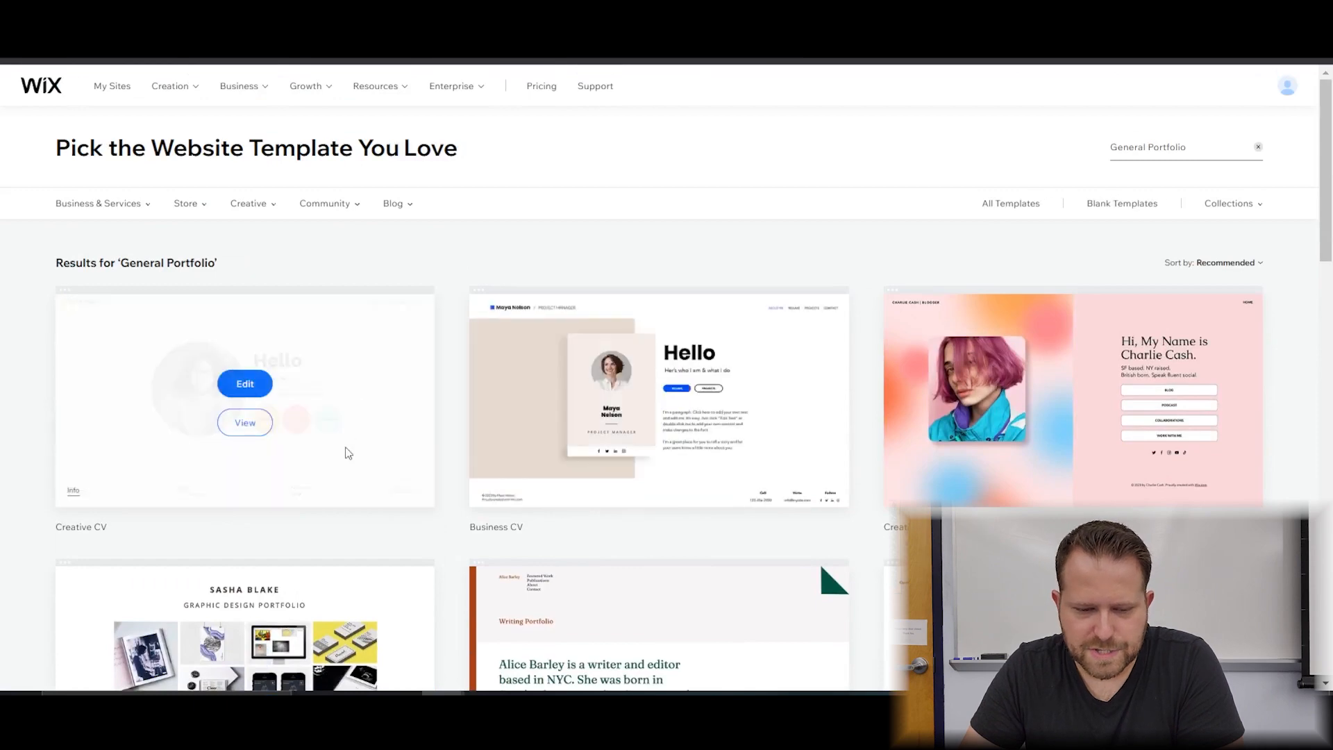
pyautogui.click(253, 428)
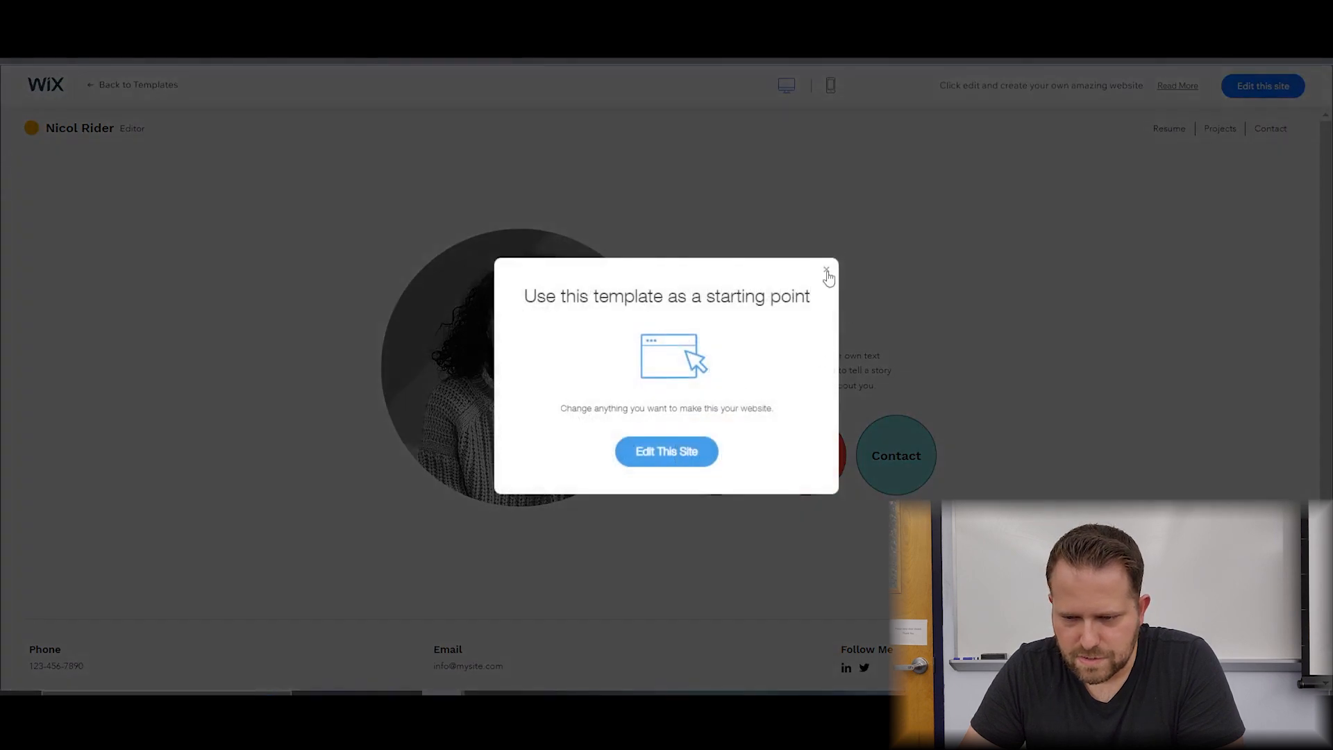
pyautogui.click(826, 270)
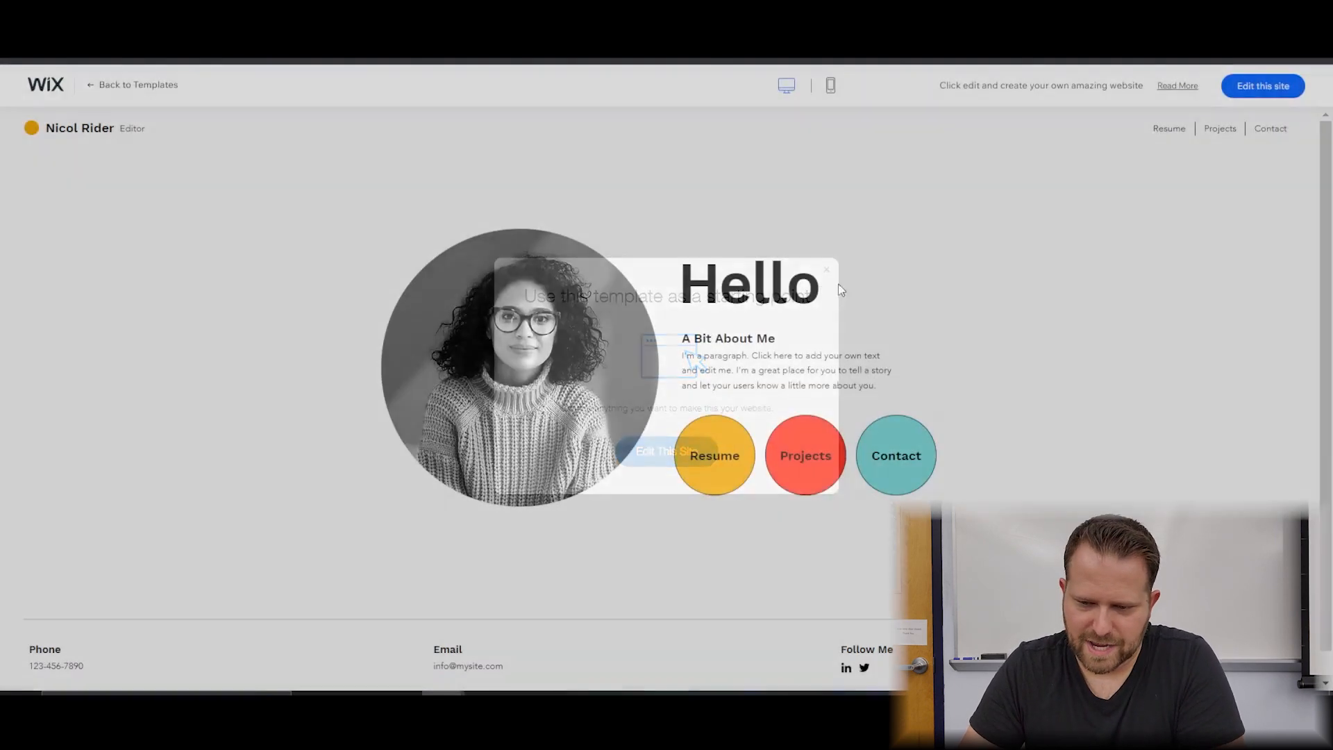
pyautogui.scroll(-1, 763, 489)
pyautogui.click(717, 433)
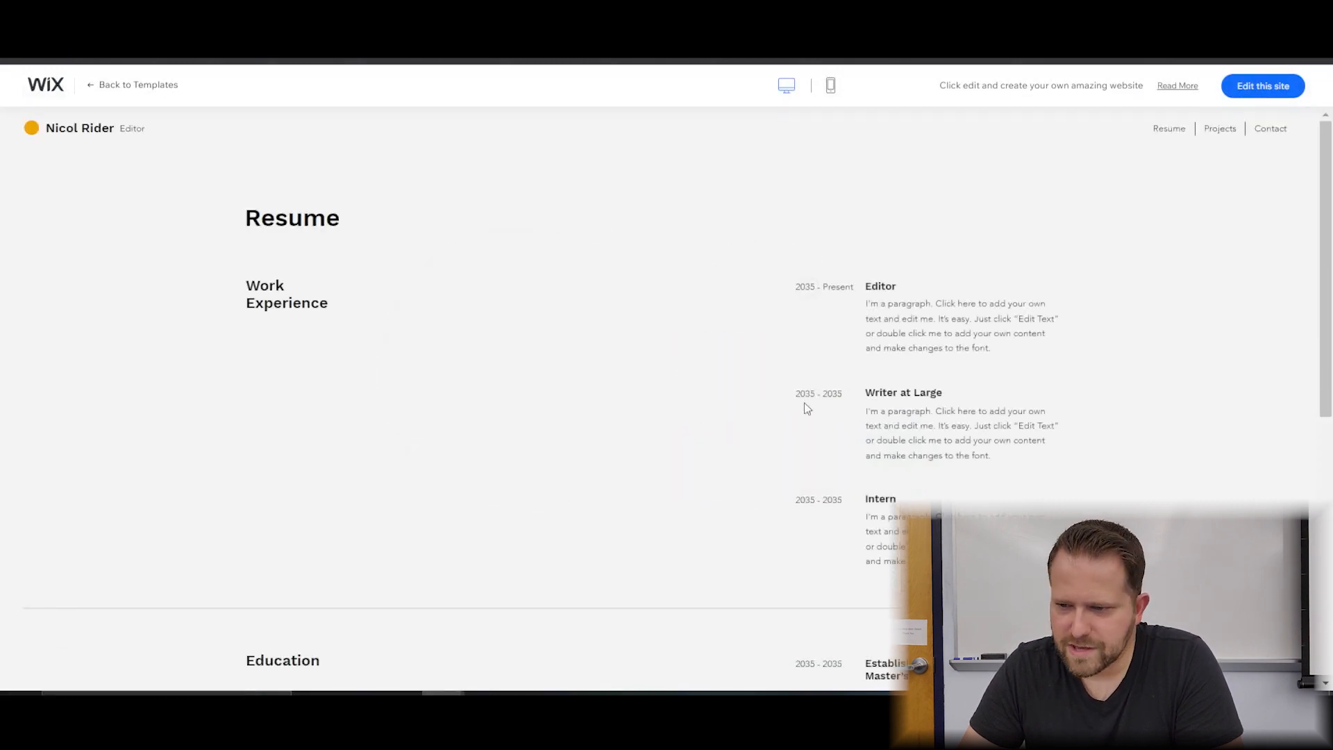
pyautogui.click(1220, 132)
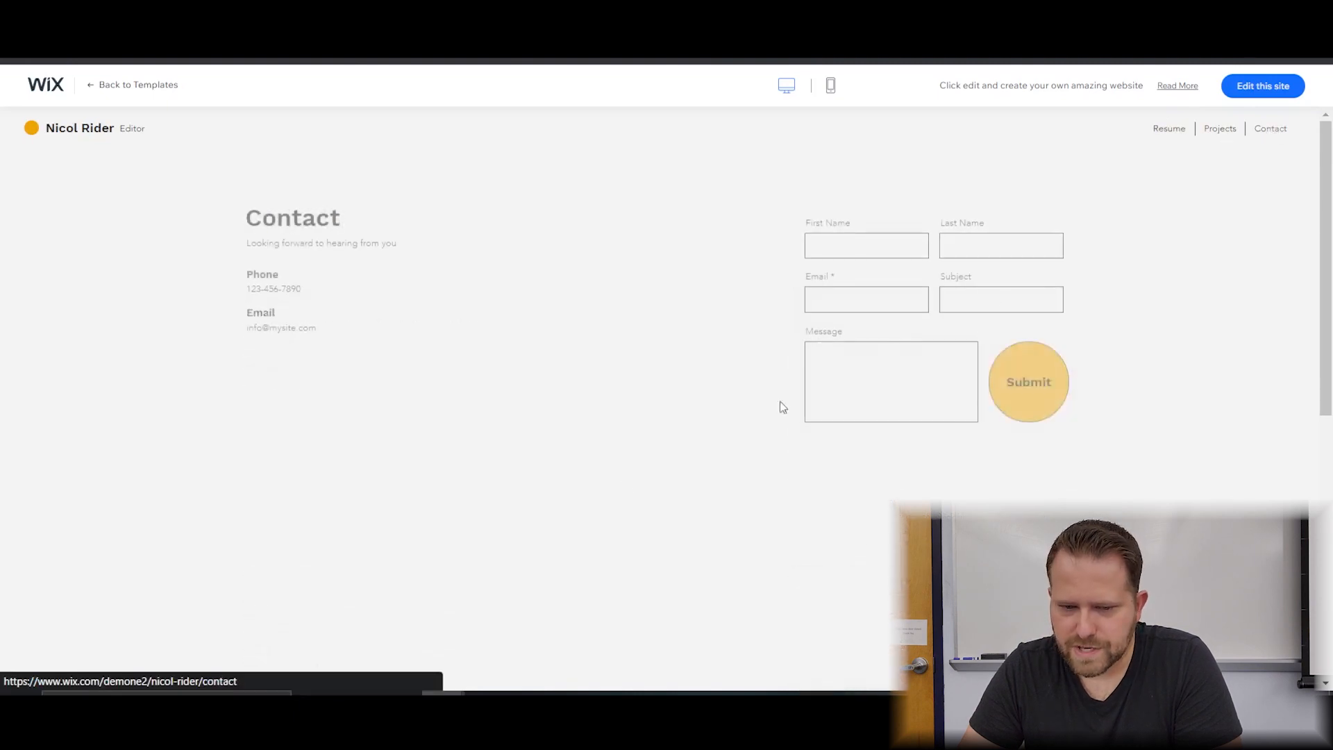
pyautogui.click(57, 132)
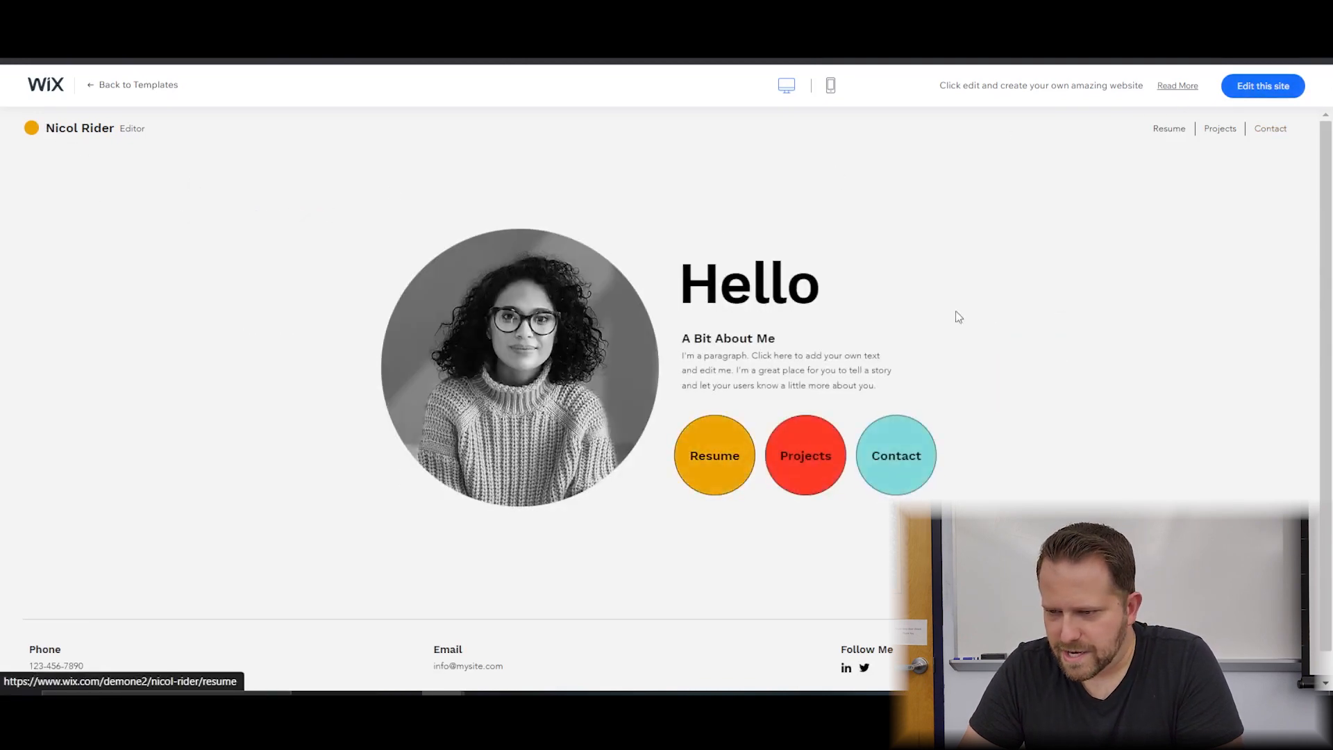
pyautogui.moveTo(121, 91); pyautogui.dragTo(118, 95)
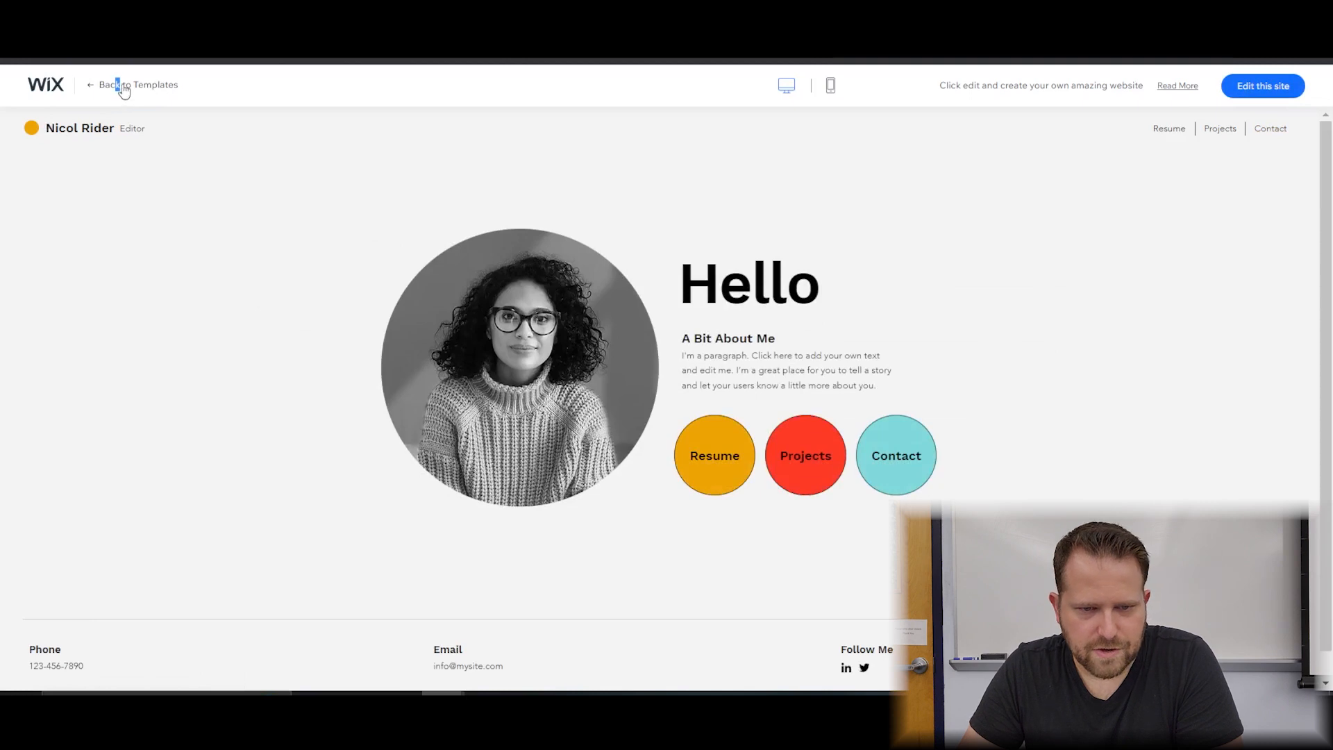
pyautogui.click(123, 91)
pyautogui.scroll(-3, 625, 312)
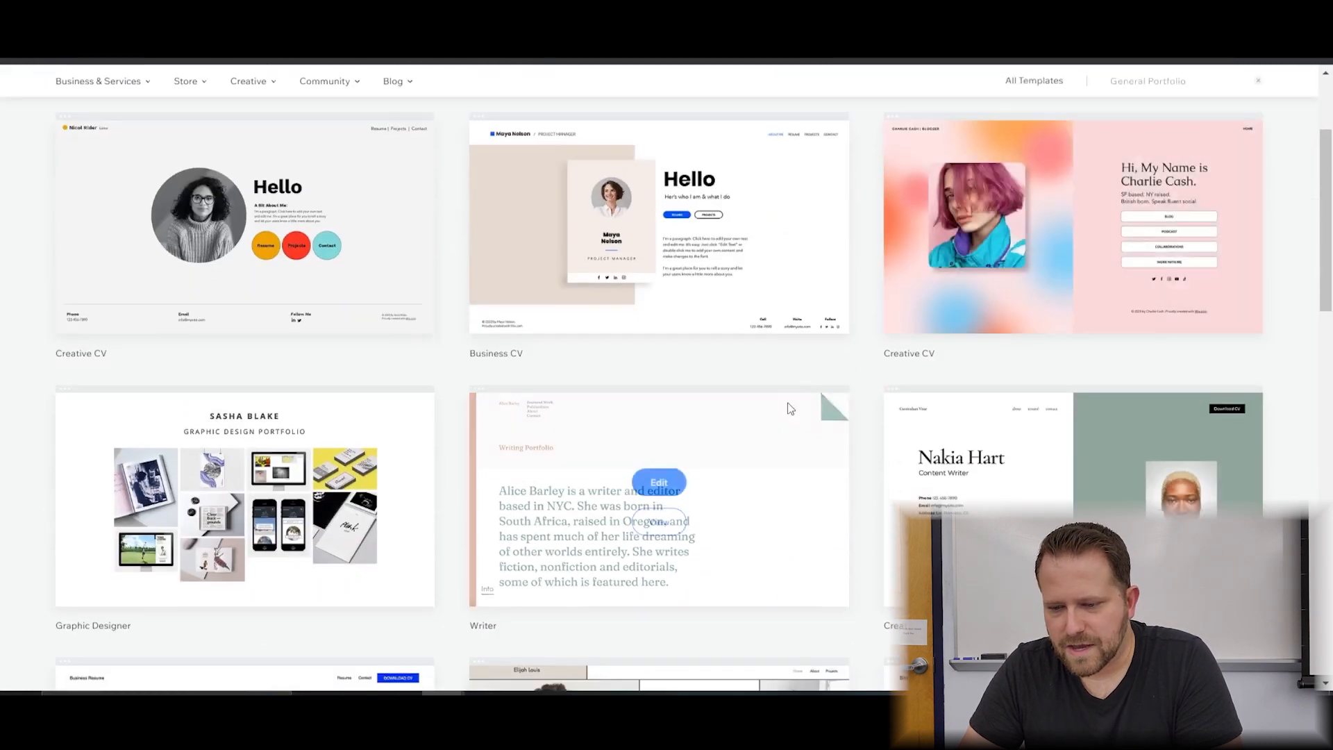
pyautogui.moveTo(354, 456)
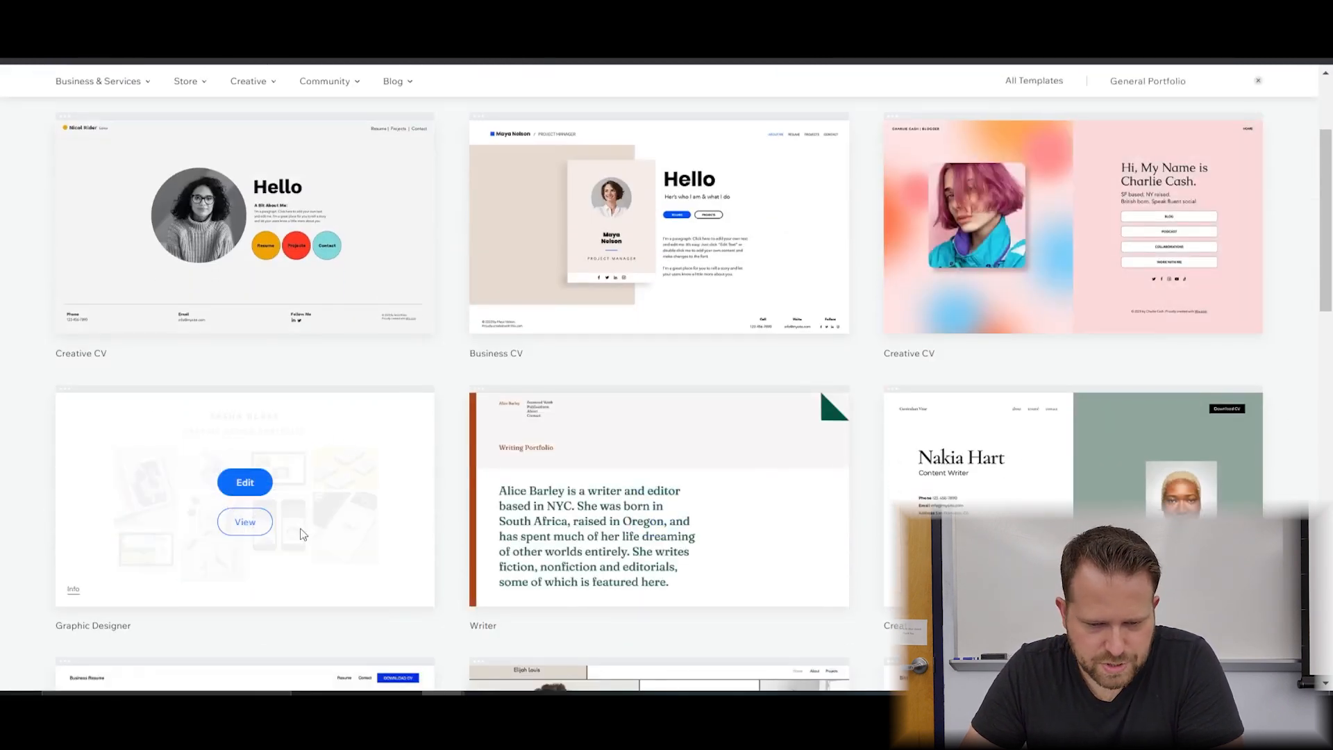
pyautogui.click(244, 522)
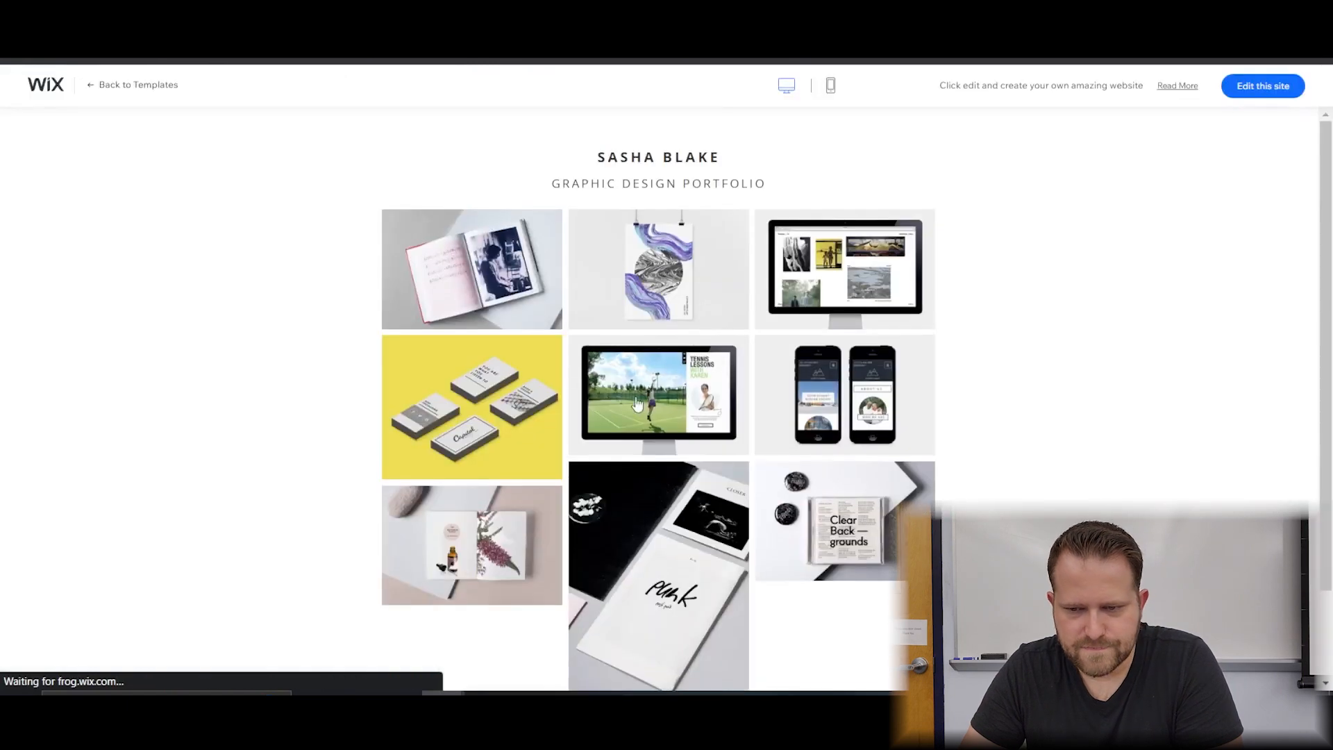
pyautogui.scroll(-3, 1150, 325)
pyautogui.scroll(3, 1147, 329)
pyautogui.scroll(-1, 1145, 331)
pyautogui.scroll(1, 1143, 330)
pyautogui.scroll(-2, 1148, 330)
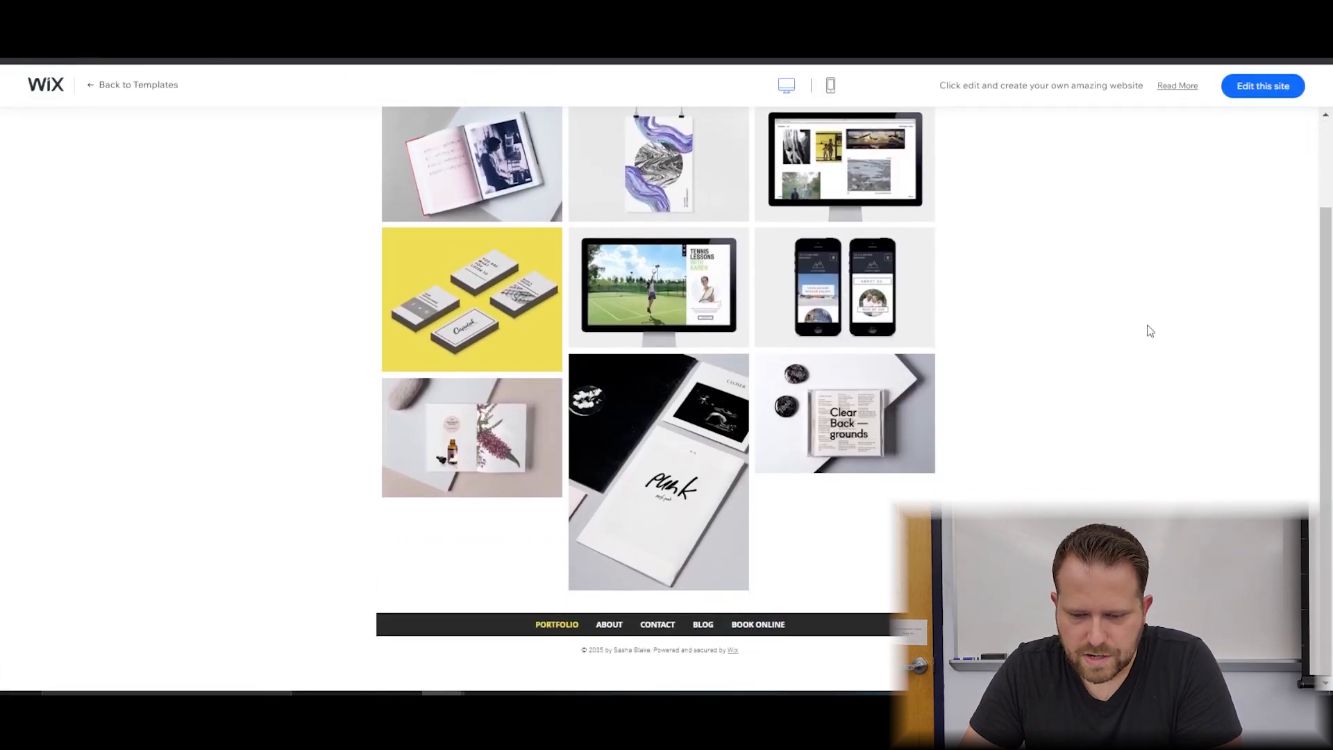
pyautogui.click(658, 624)
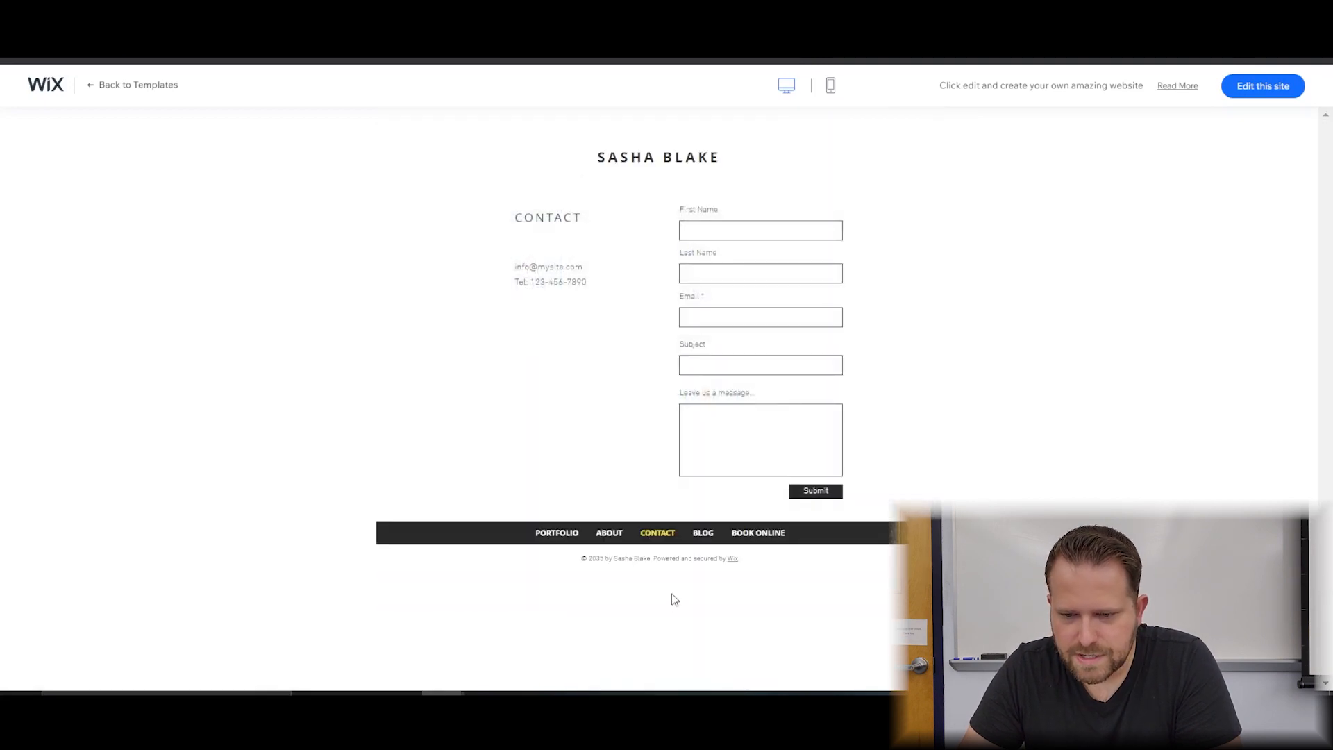
pyautogui.click(609, 533)
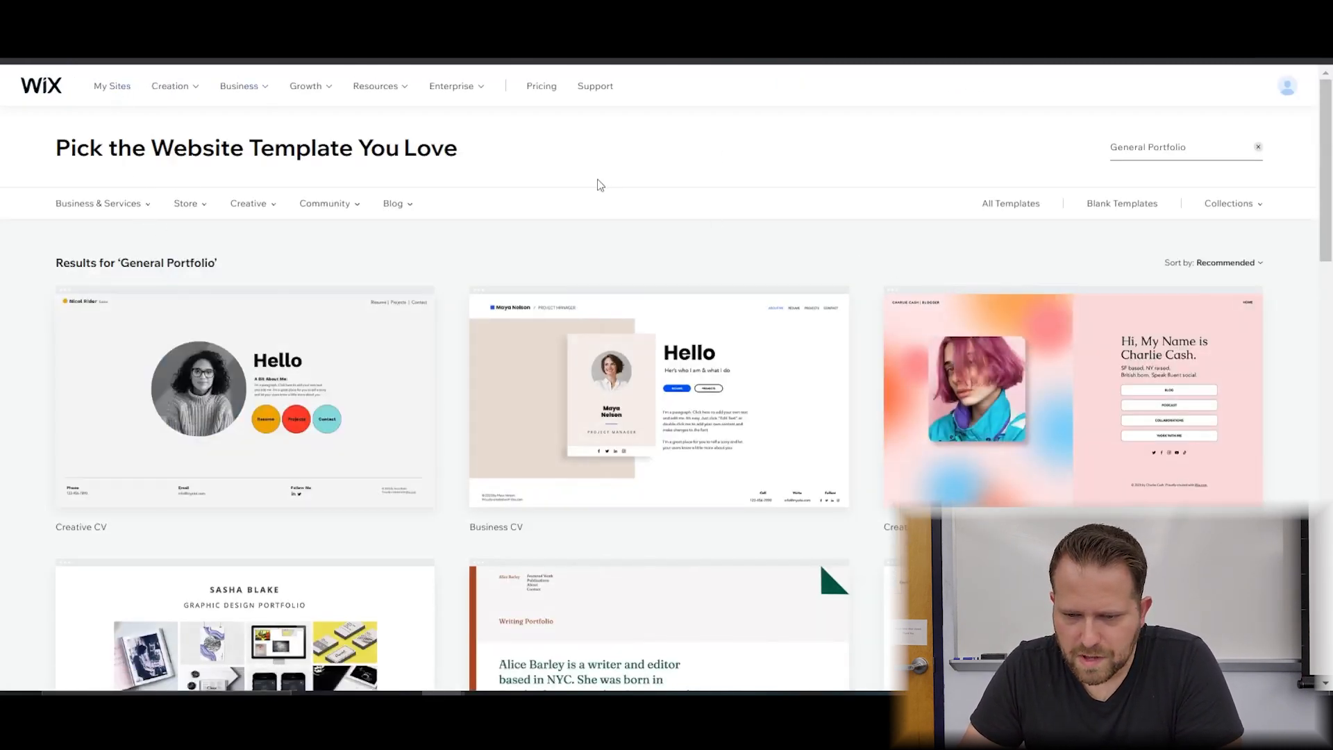
# Open the Creative CV template for editing.
pyautogui.moveTo(284, 450)
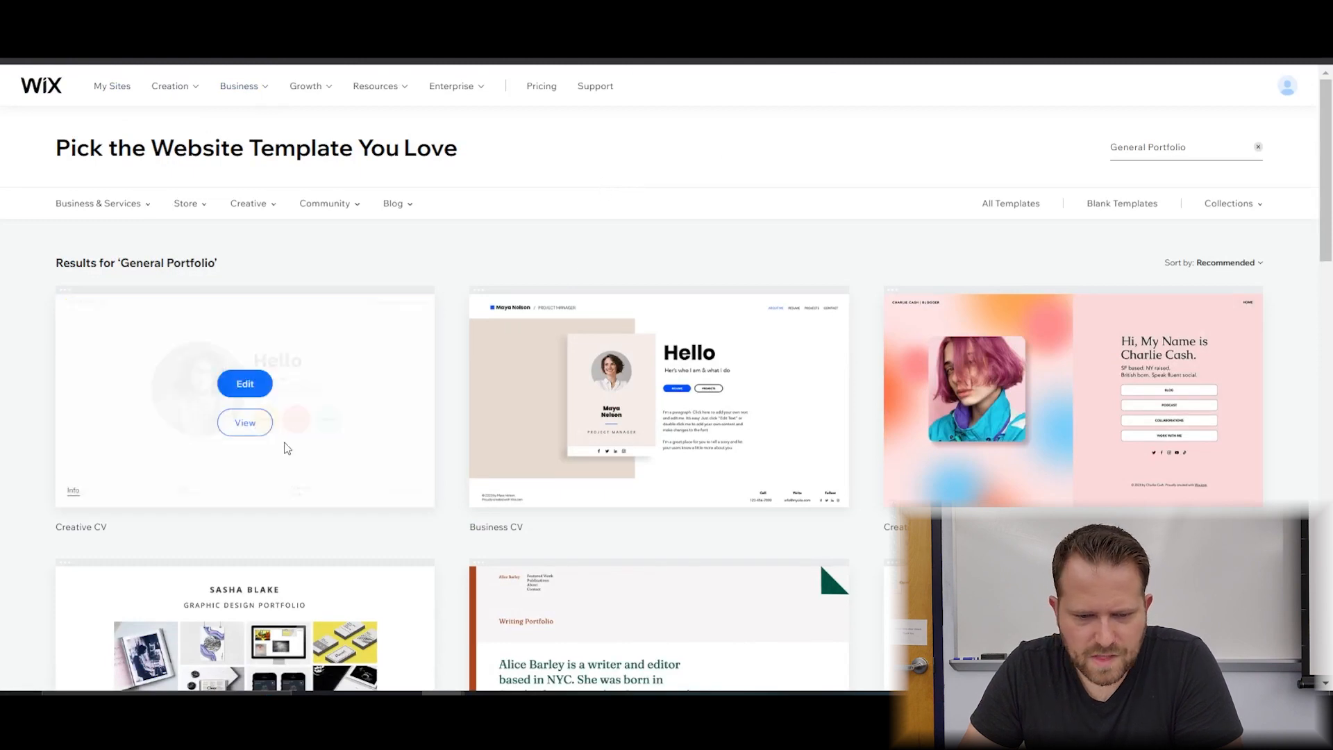
pyautogui.click(264, 396)
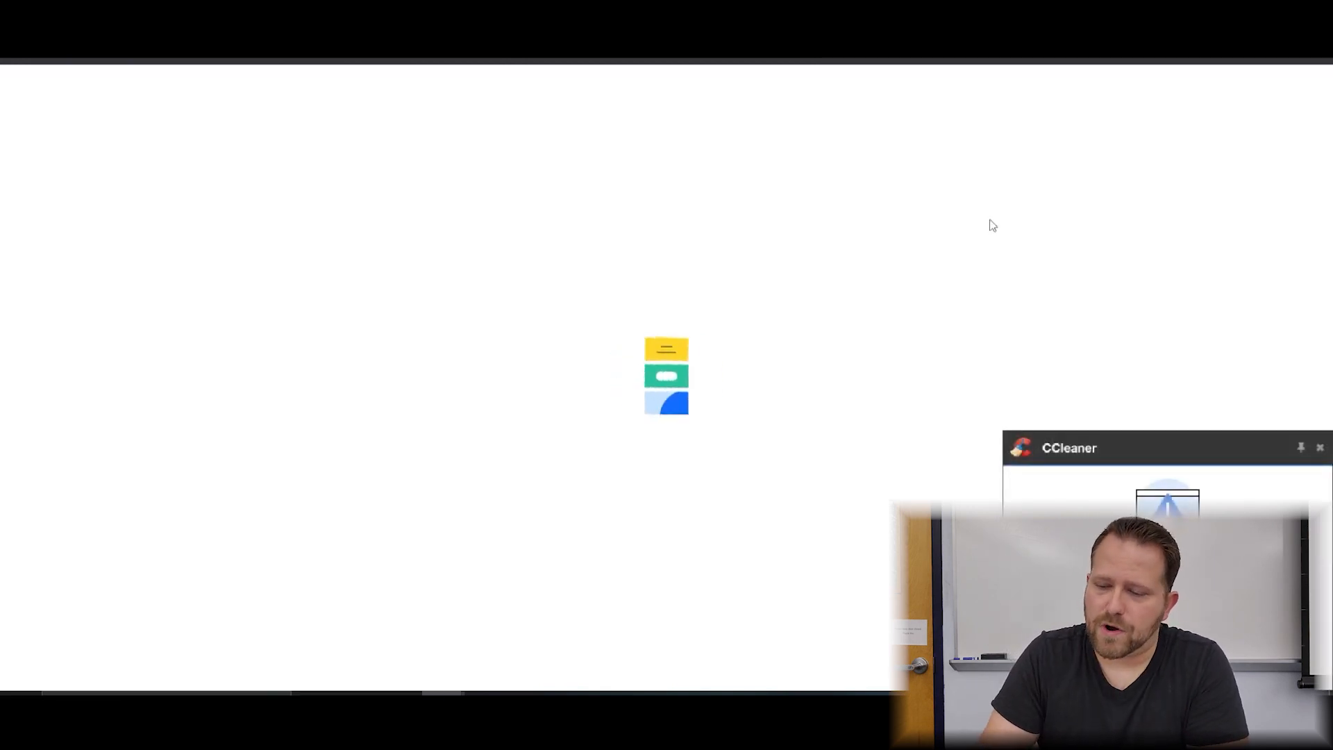
# Dismiss the CCleaner notification while the editor loads the Creative CV template.
pyautogui.click(1319, 447)
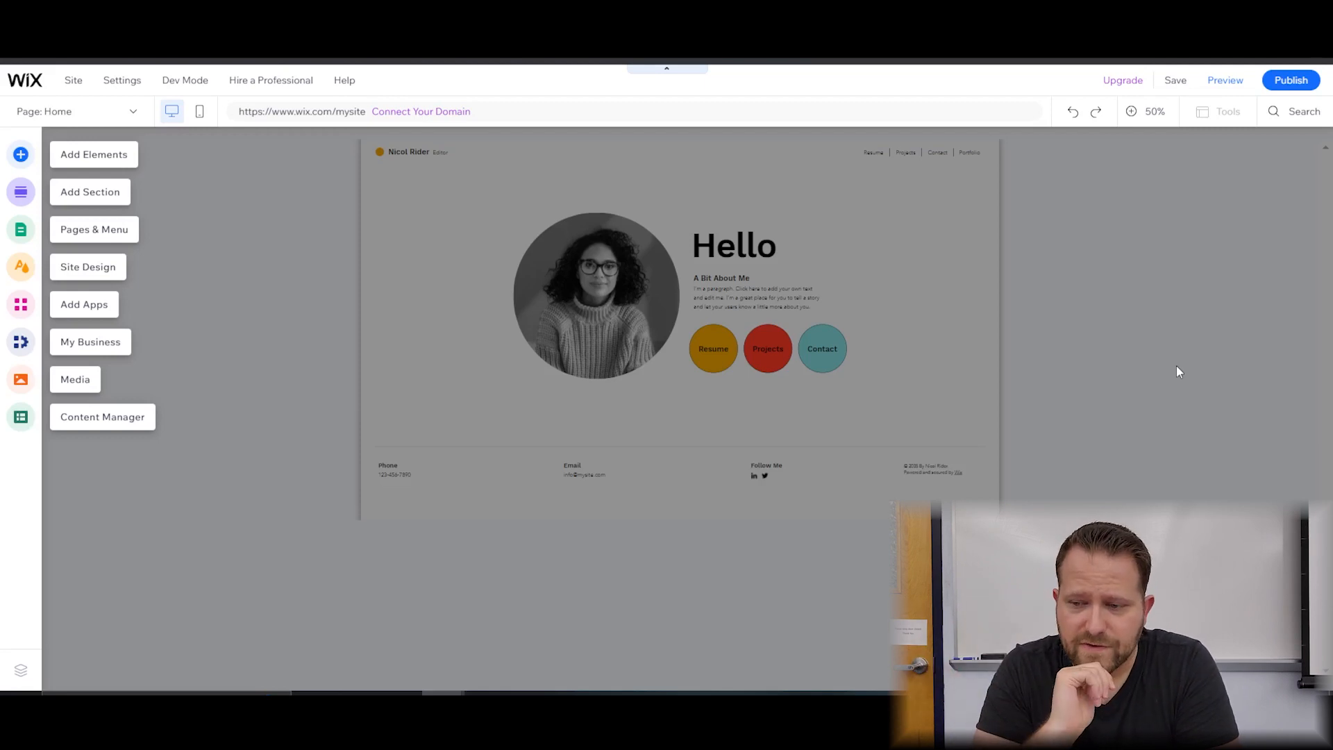
# Dismiss the intro overlay and stray context menu, and view the page at 100%.
pyautogui.click(1159, 402)
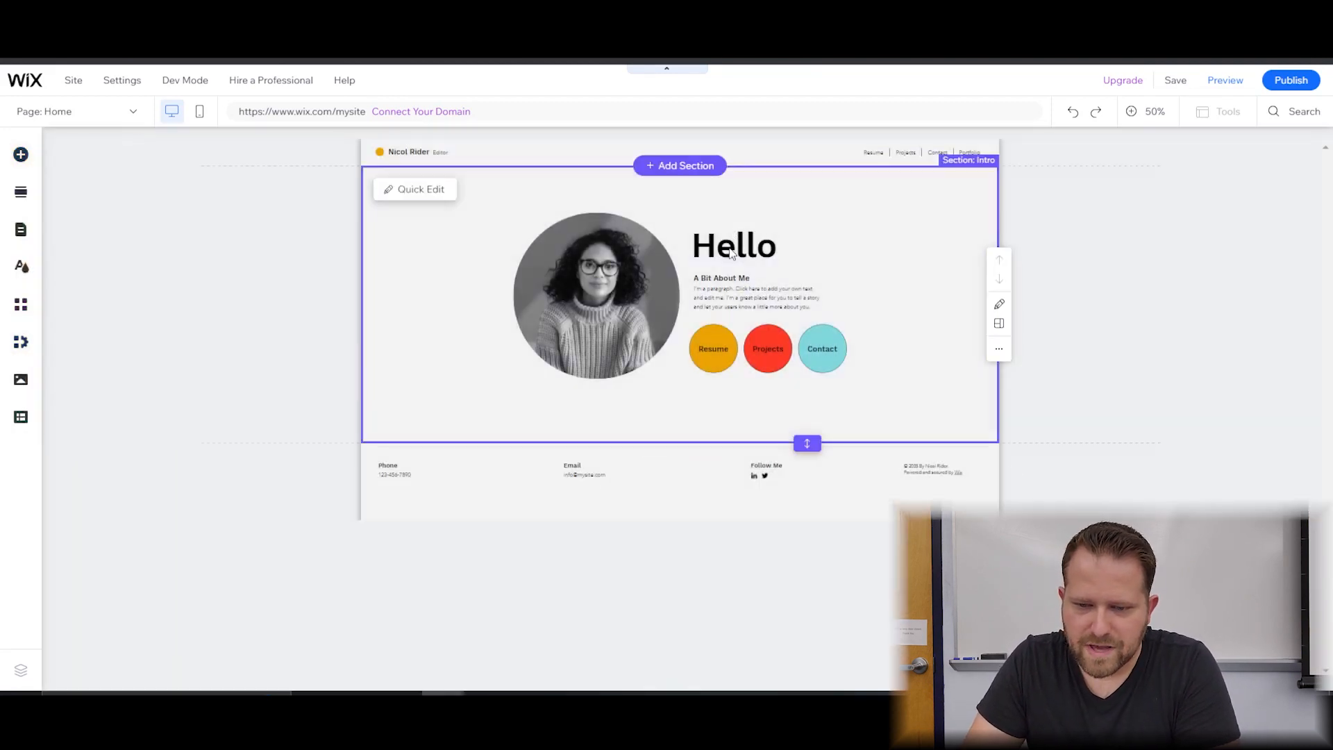
pyautogui.rightClick(730, 251)
pyautogui.click(1034, 223)
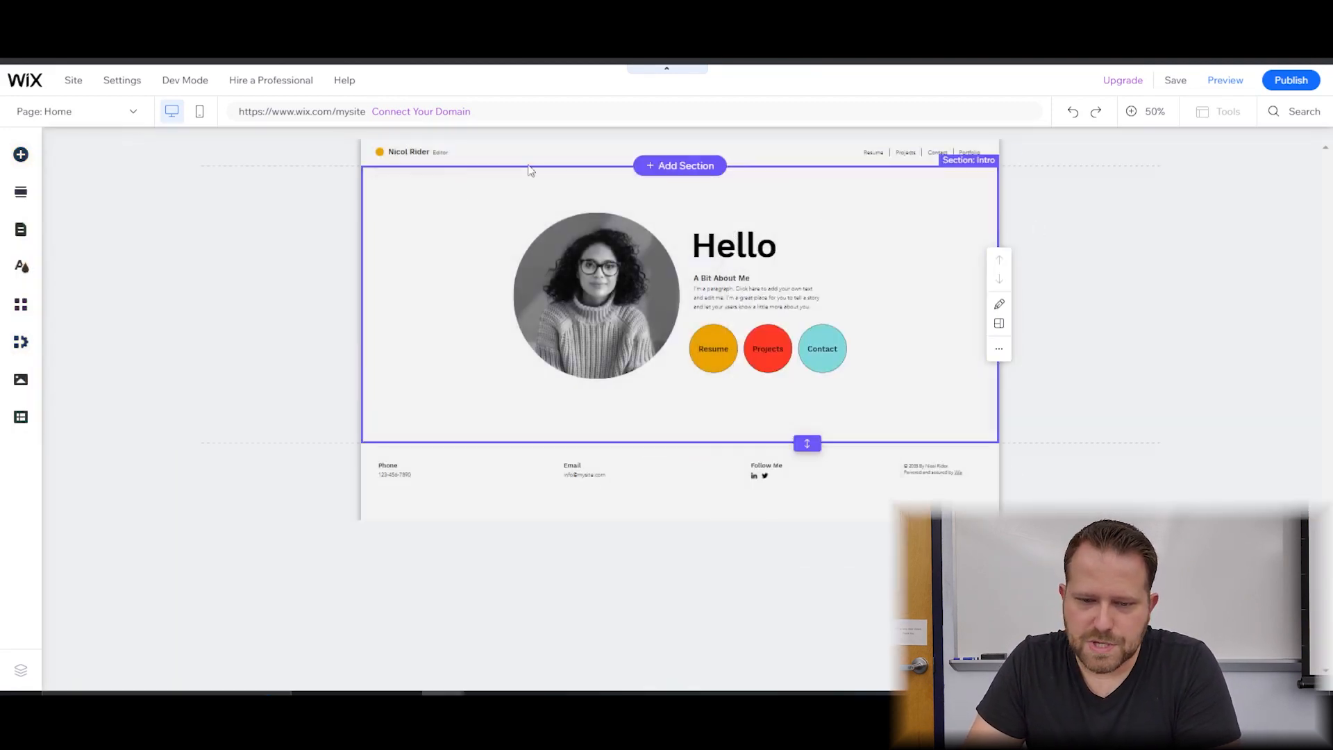
pyautogui.click(626, 150)
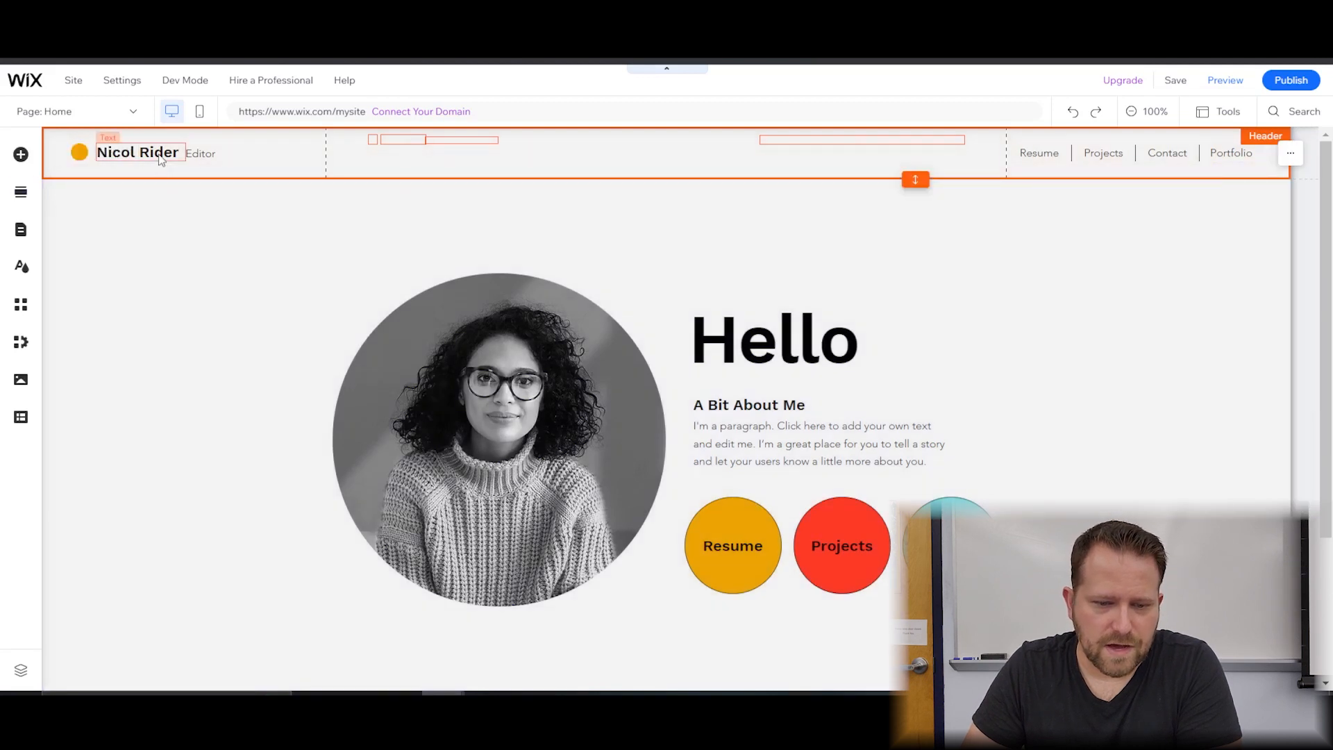
# Replace the header title text with the site owner's name.
pyautogui.doubleClick(179, 154)
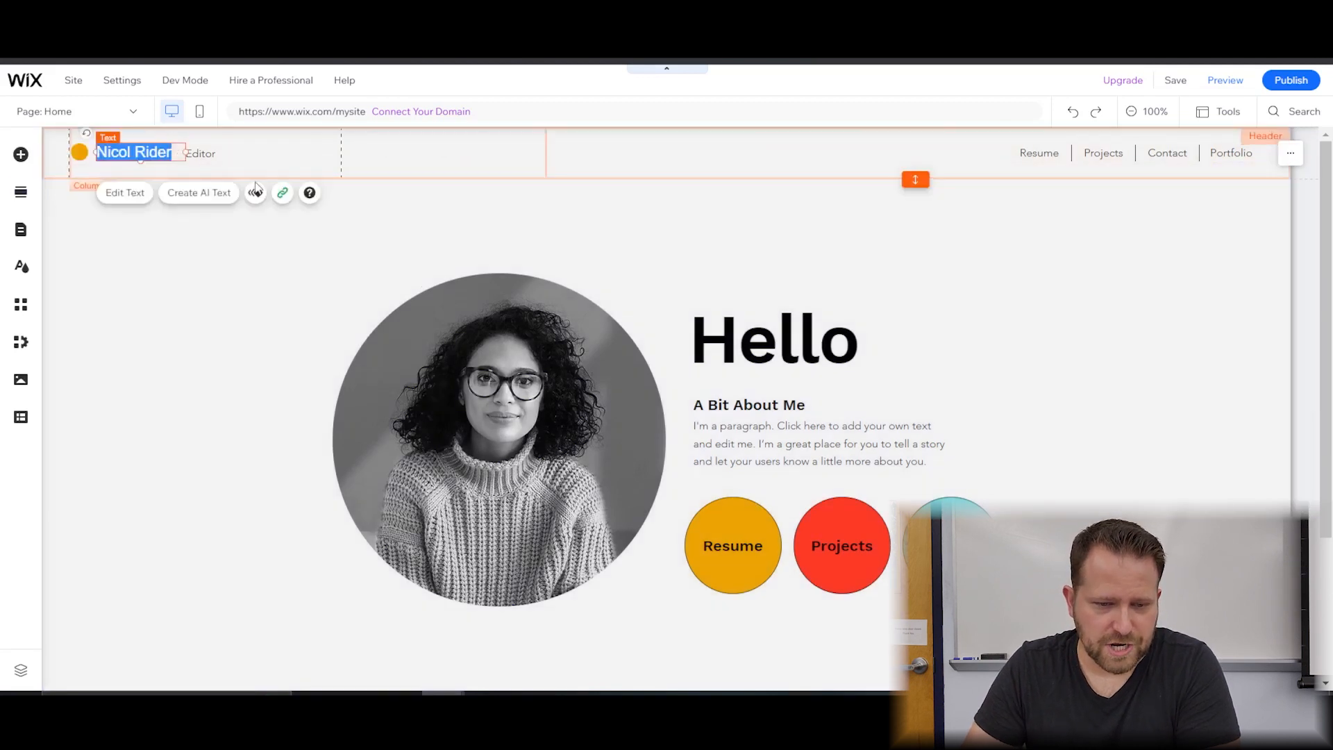
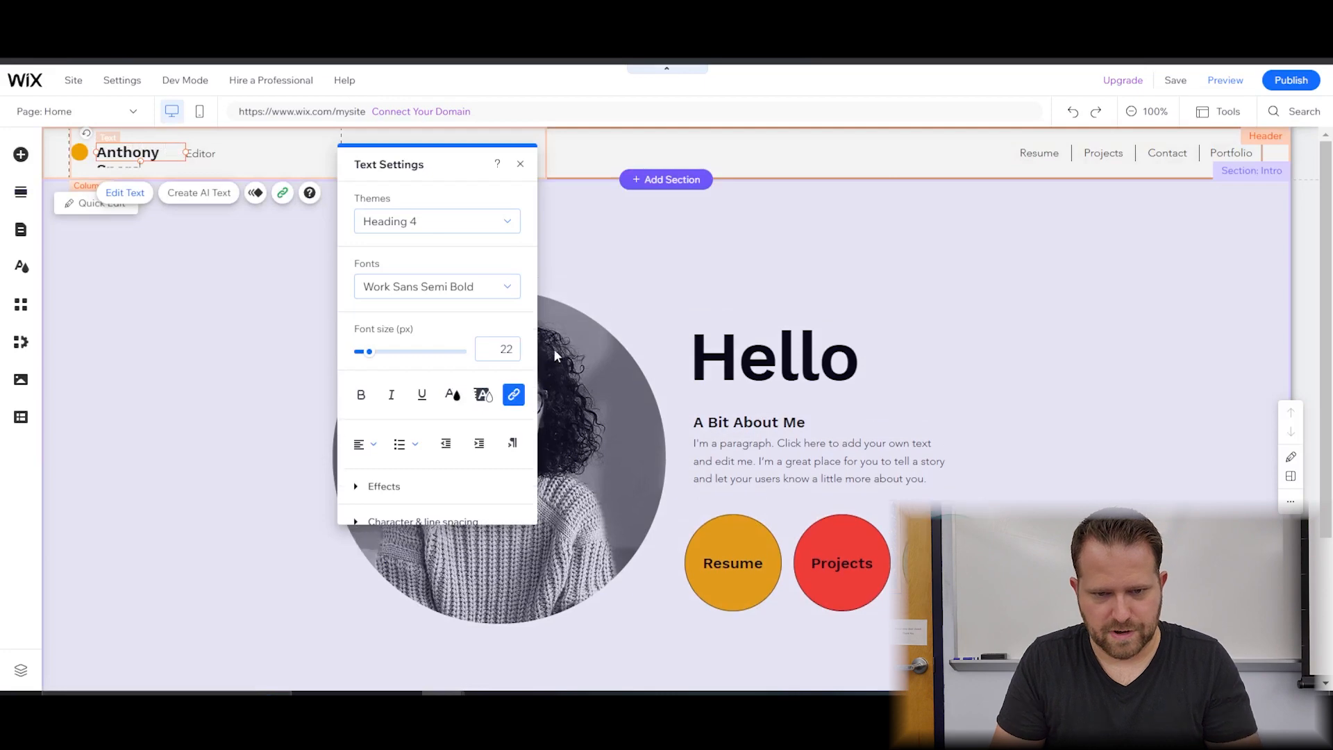
pyautogui.click(238, 336)
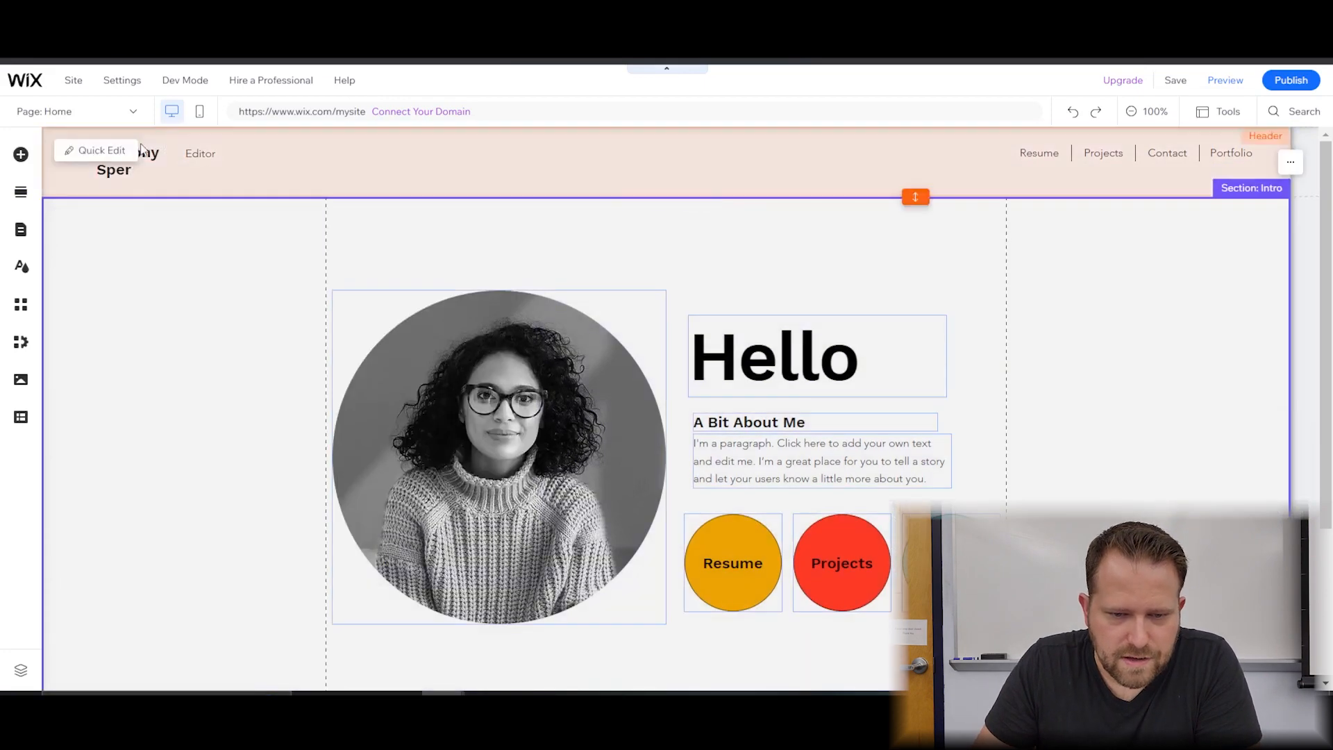
pyautogui.click(134, 150)
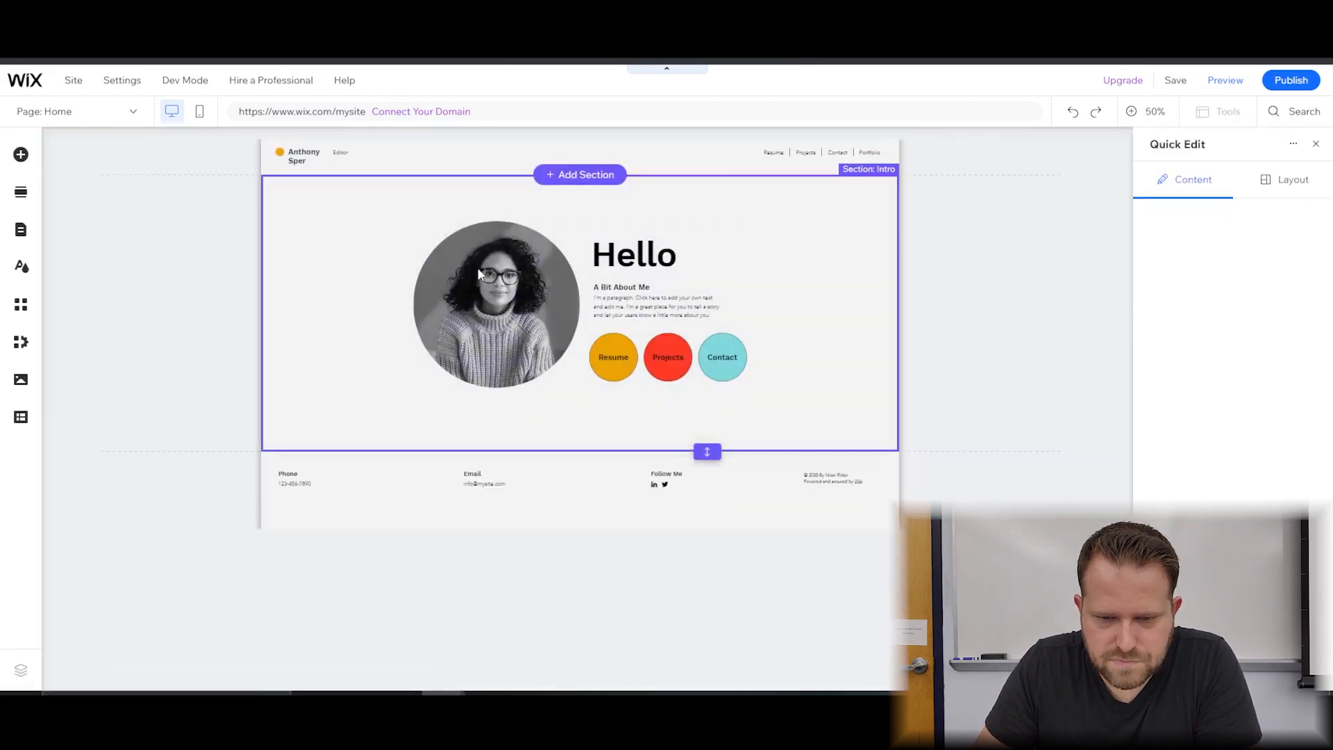
pyautogui.click(477, 275)
# Narrow the Editor tagline box, widen the name box to one line, and finish the name.
pyautogui.scroll(1, 464, 292)
pyautogui.click(247, 182)
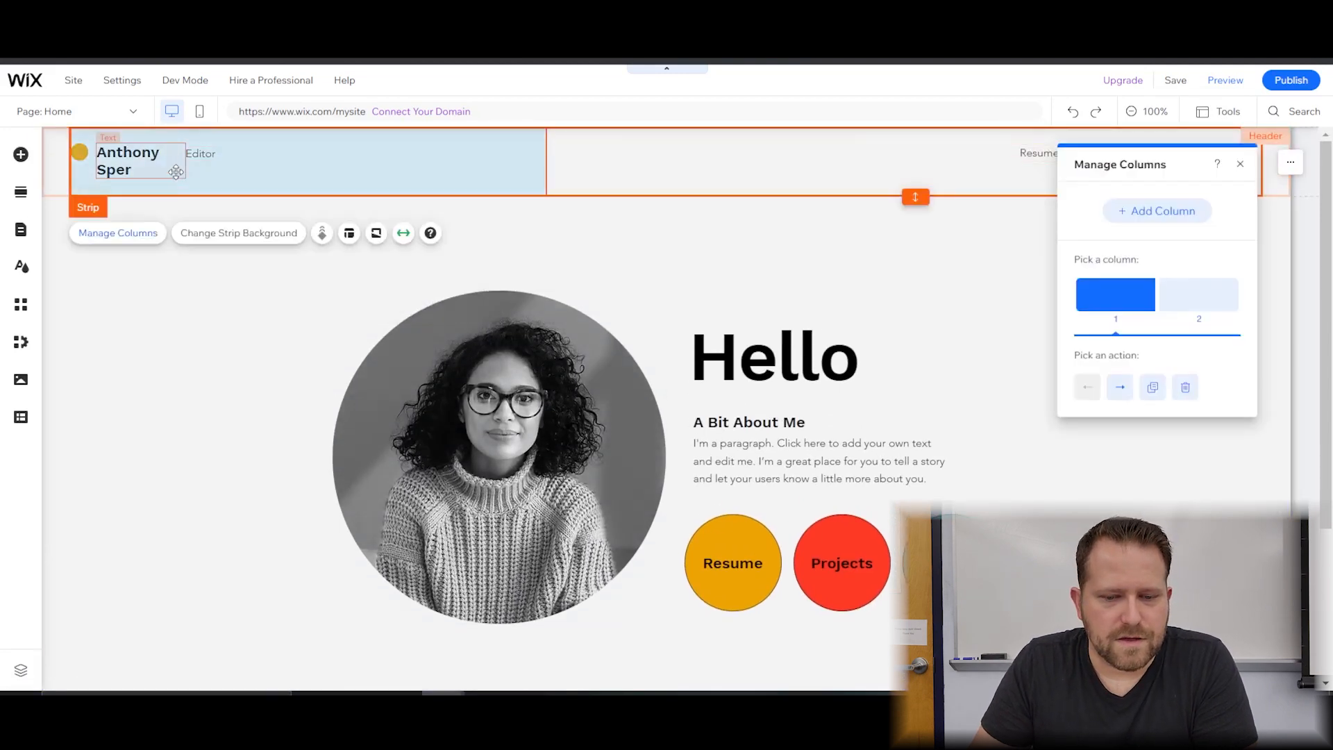
pyautogui.click(175, 172)
pyautogui.click(205, 154)
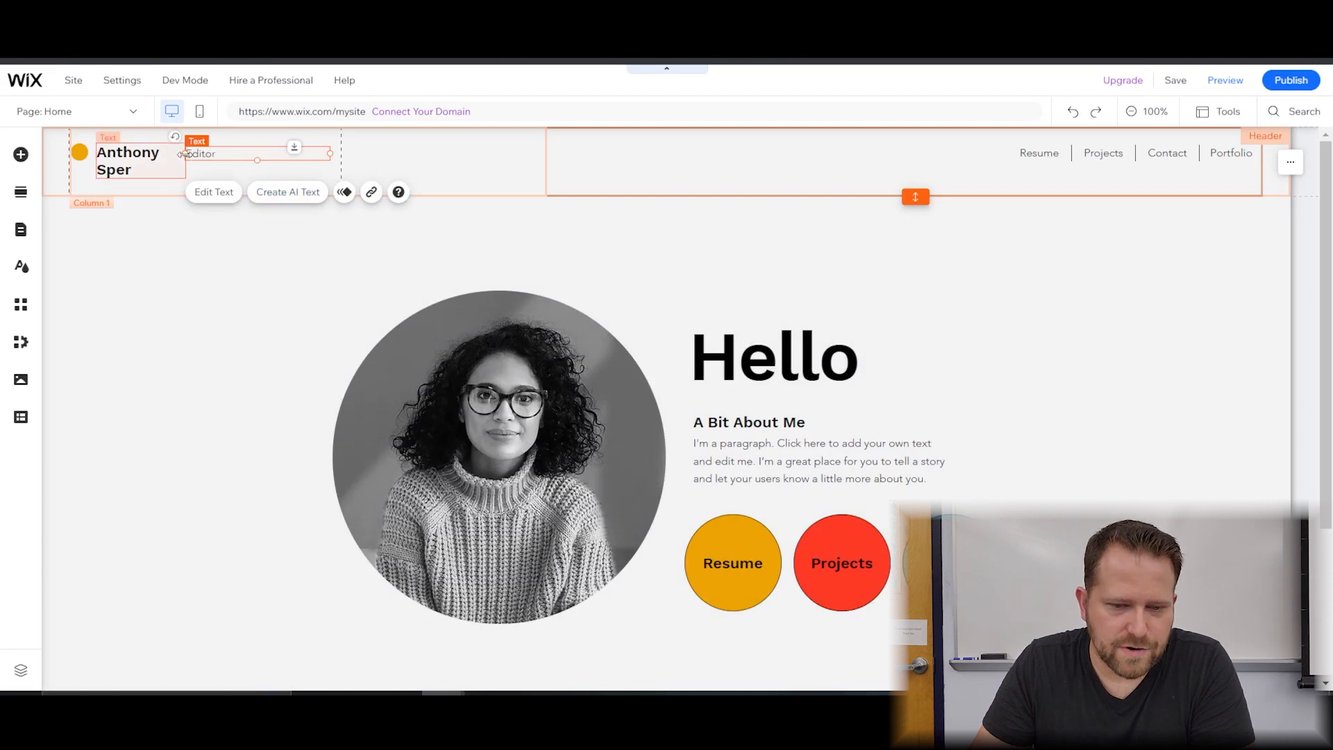
pyautogui.moveTo(184, 154)
pyautogui.mouseDown()
pyautogui.moveTo(229, 154)
pyautogui.moveTo(208, 162)
pyautogui.mouseUp()
pyautogui.click(180, 164)
pyautogui.moveTo(213, 162); pyautogui.dragTo(213, 161)
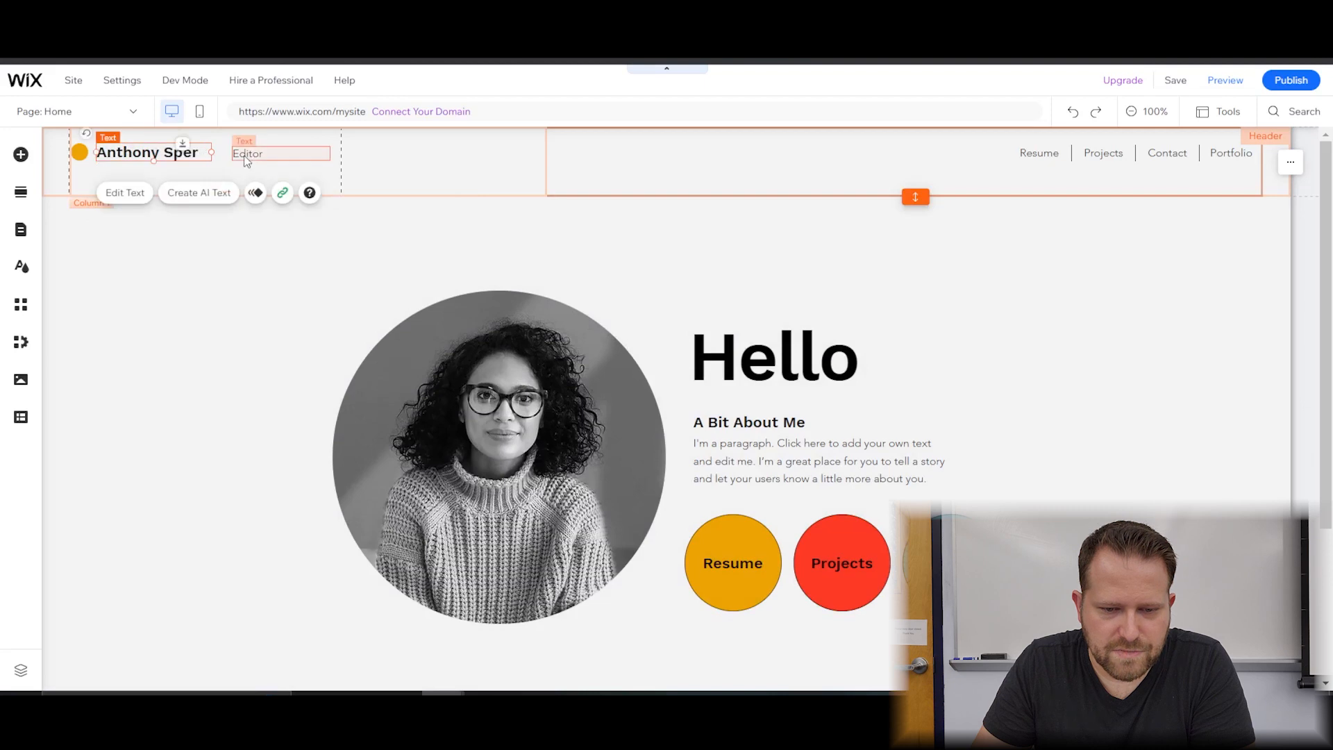
pyautogui.doubleClick(199, 154)
pyautogui.click(202, 154)
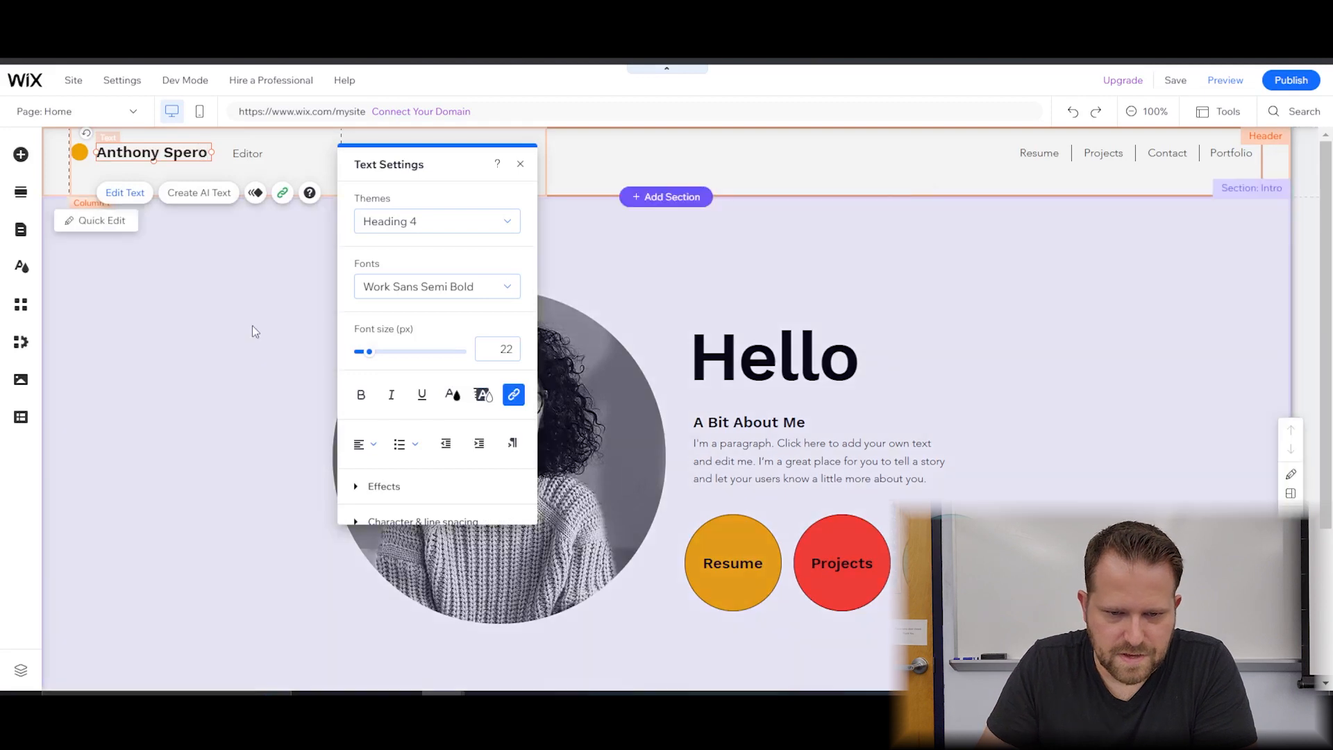
pyautogui.click(252, 324)
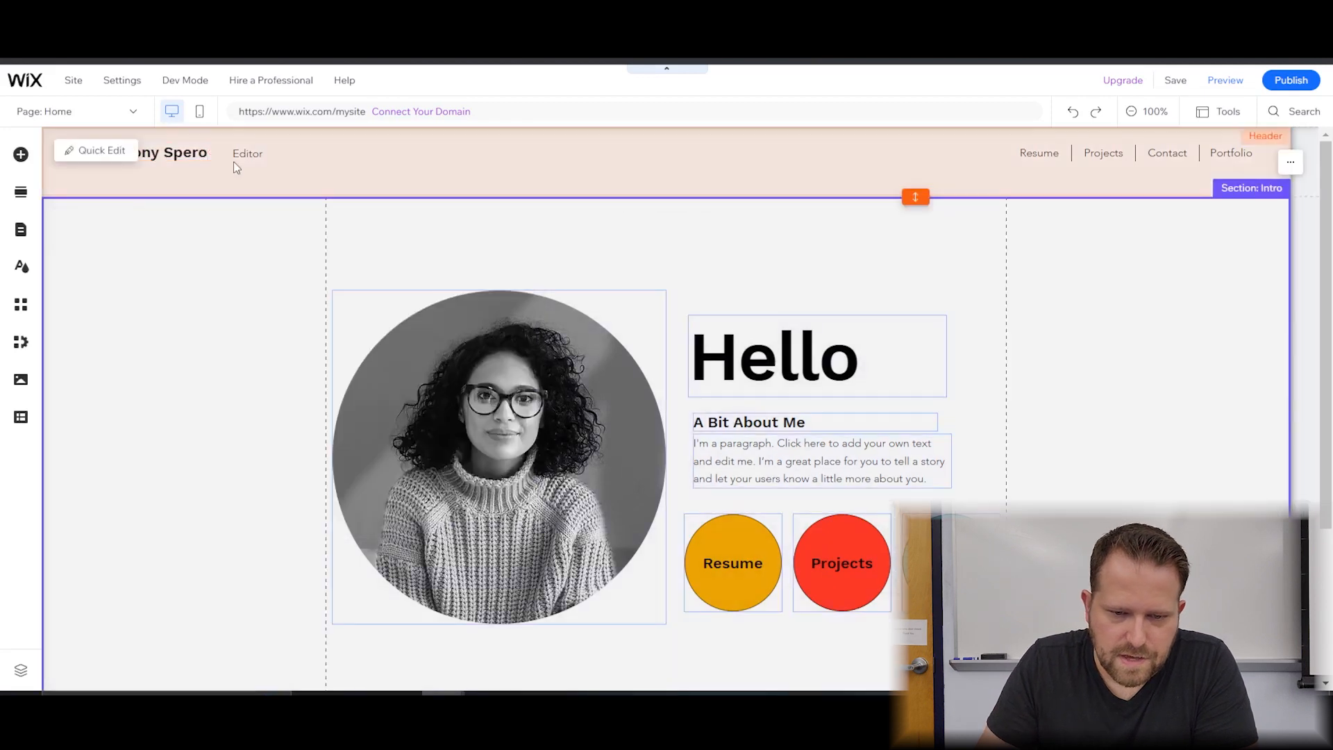
# Move the Editor tagline right beside the name.
pyautogui.click(236, 158)
pyautogui.click(246, 162)
pyautogui.moveTo(245, 160); pyautogui.dragTo(224, 161)
pyautogui.click(205, 306)
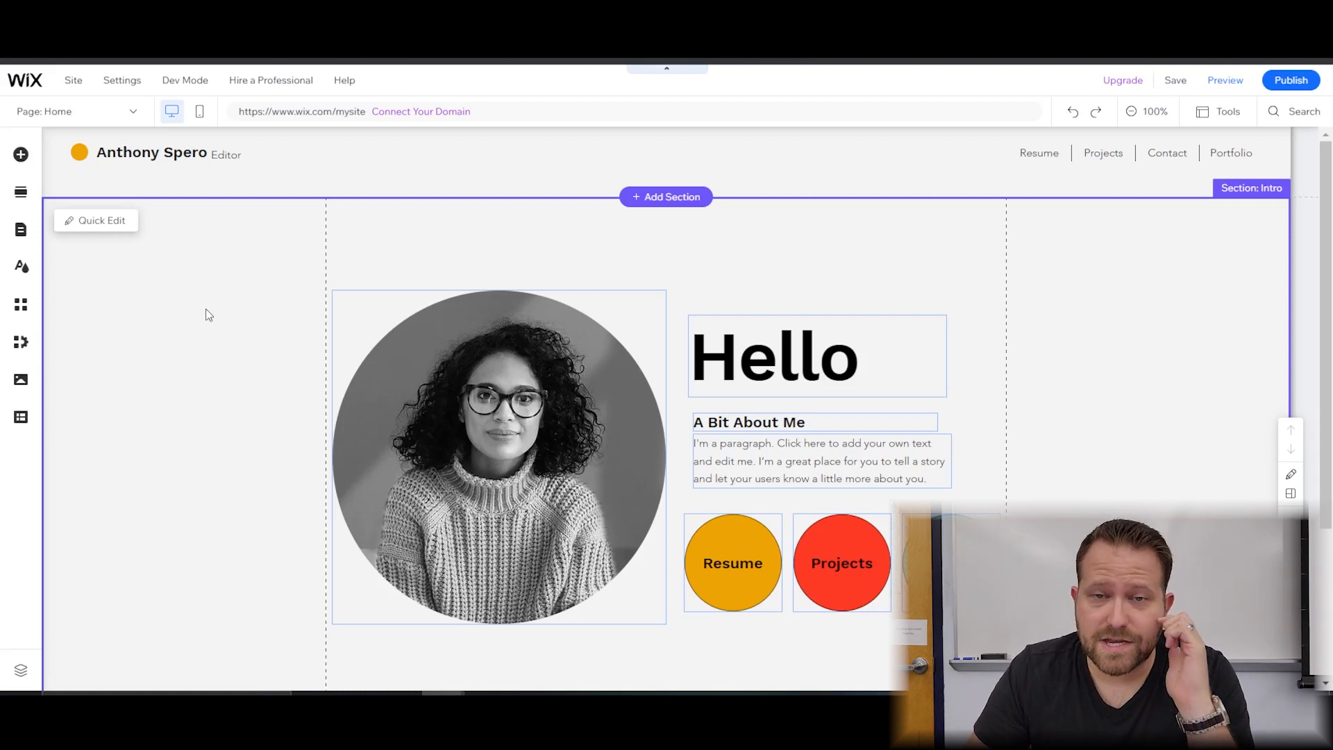
# Save the site on its free wixsite.com address, turn off the saved notice, and save again.
pyautogui.click(1176, 84)
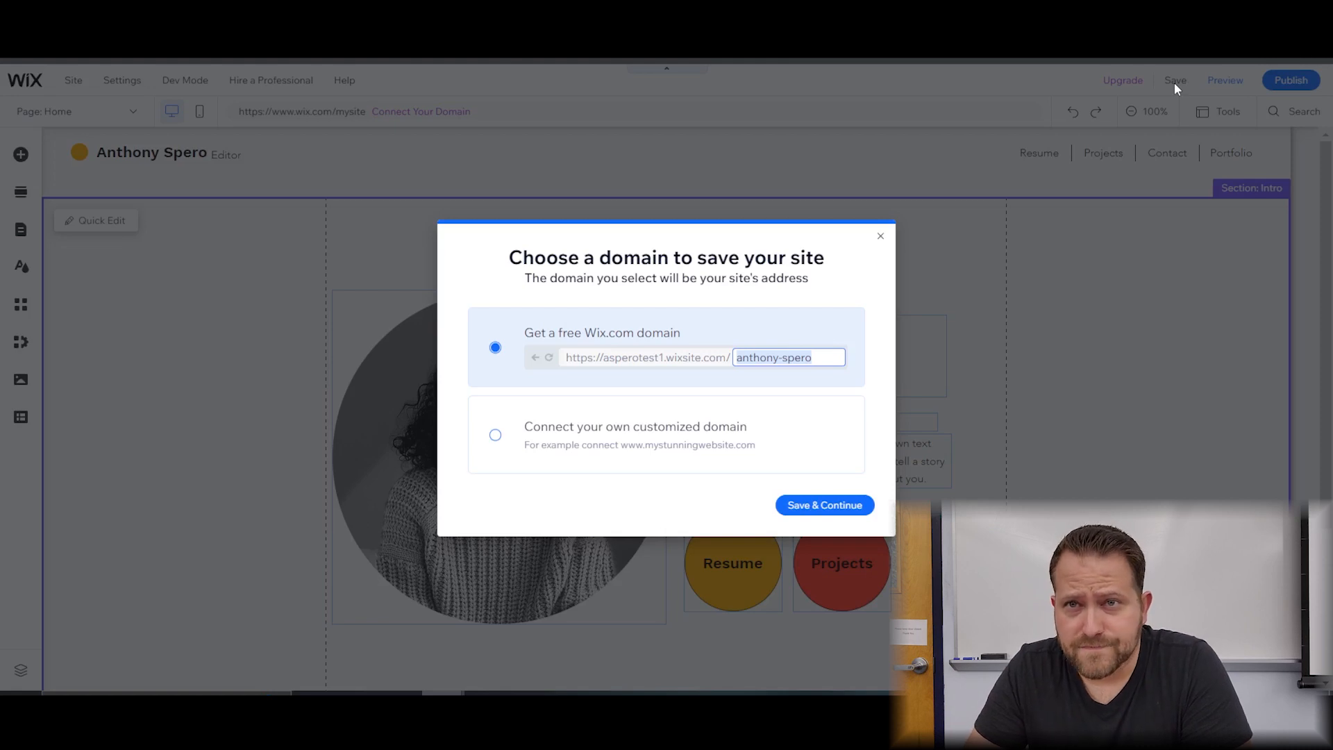
pyautogui.click(811, 508)
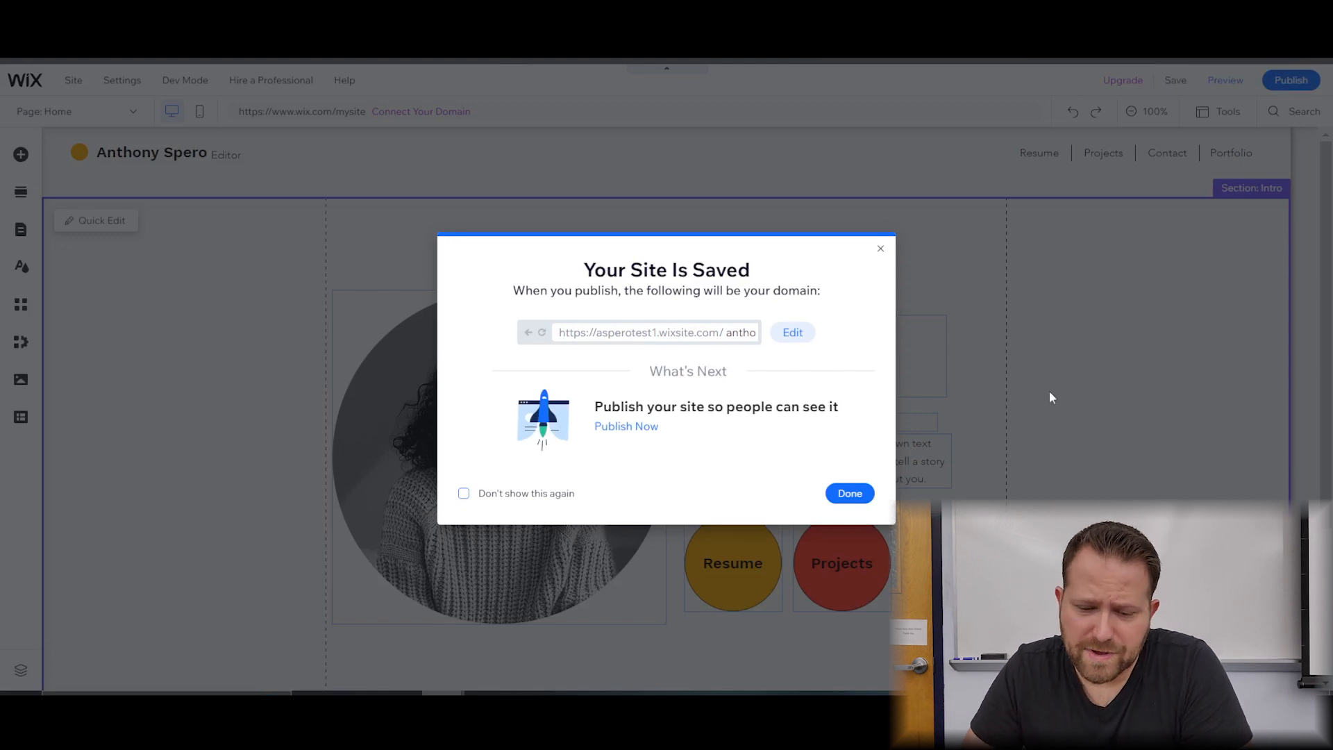
pyautogui.click(463, 495)
pyautogui.click(839, 494)
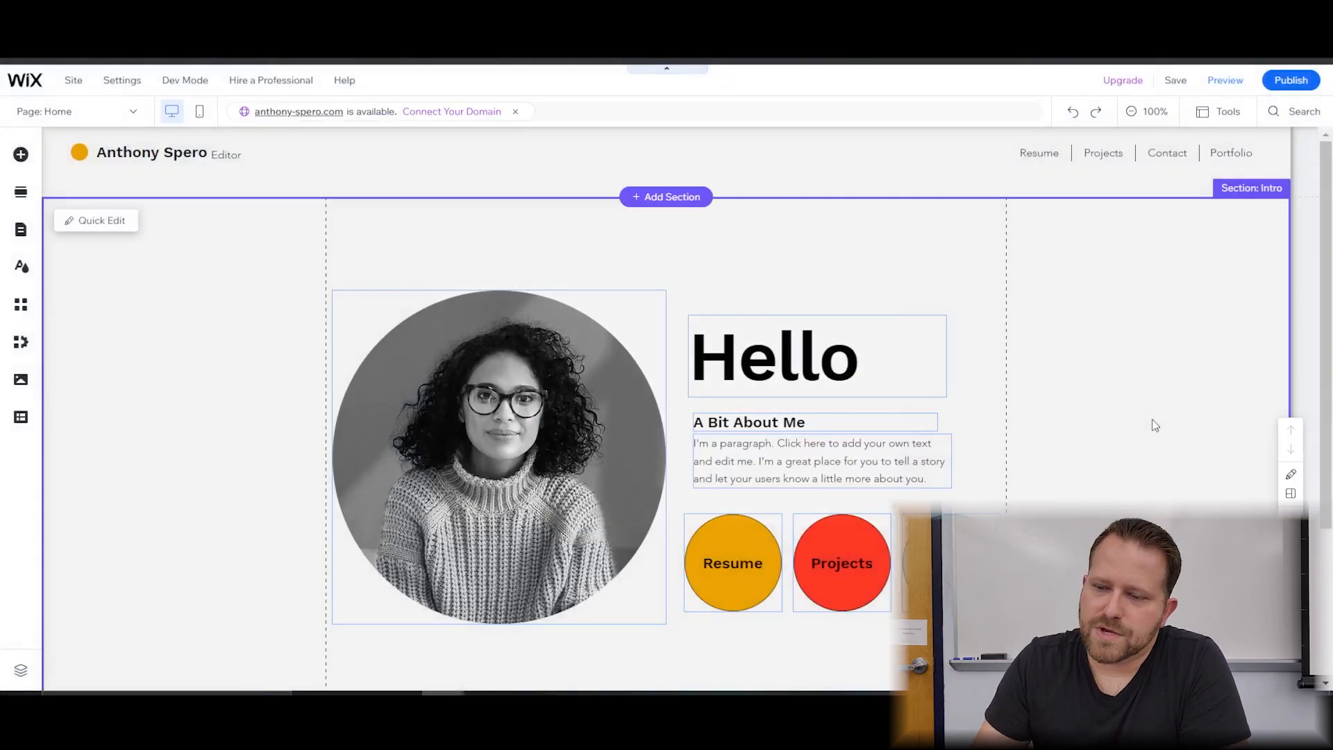
pyautogui.click(1175, 80)
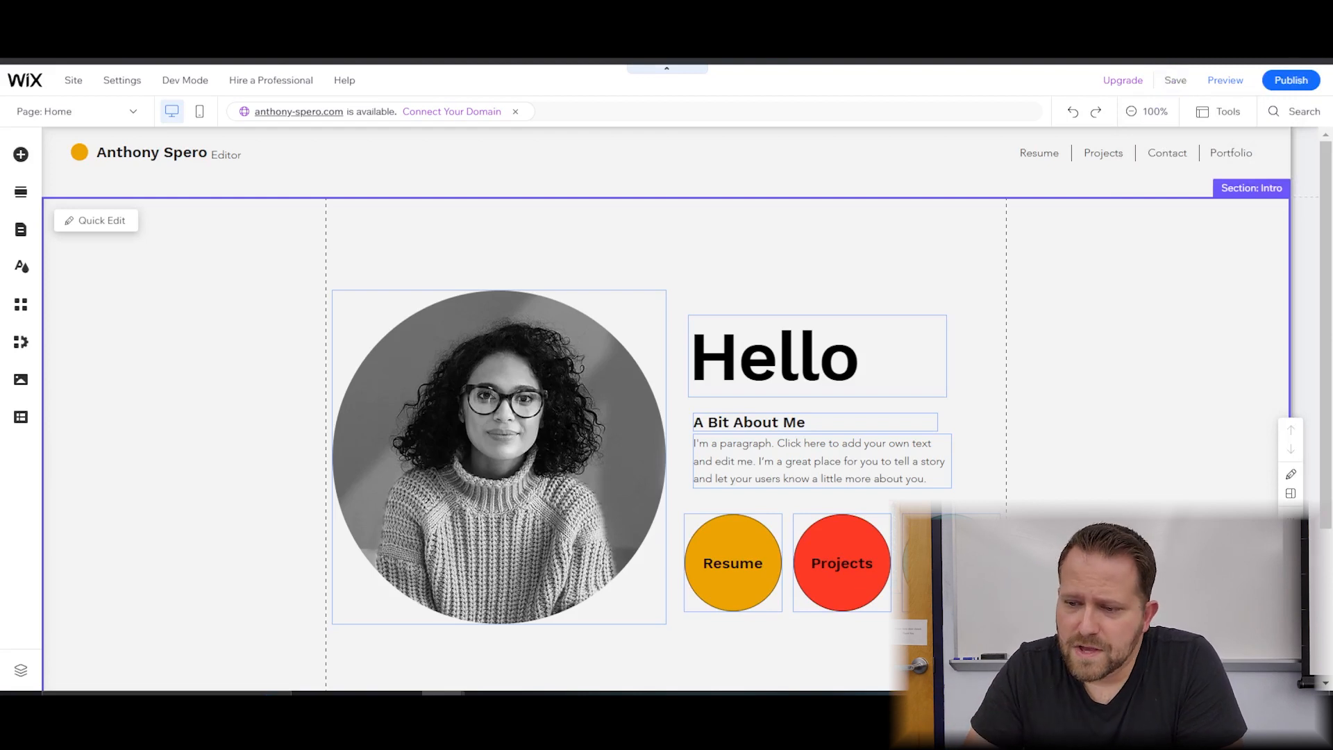
pyautogui.click(1236, 84)
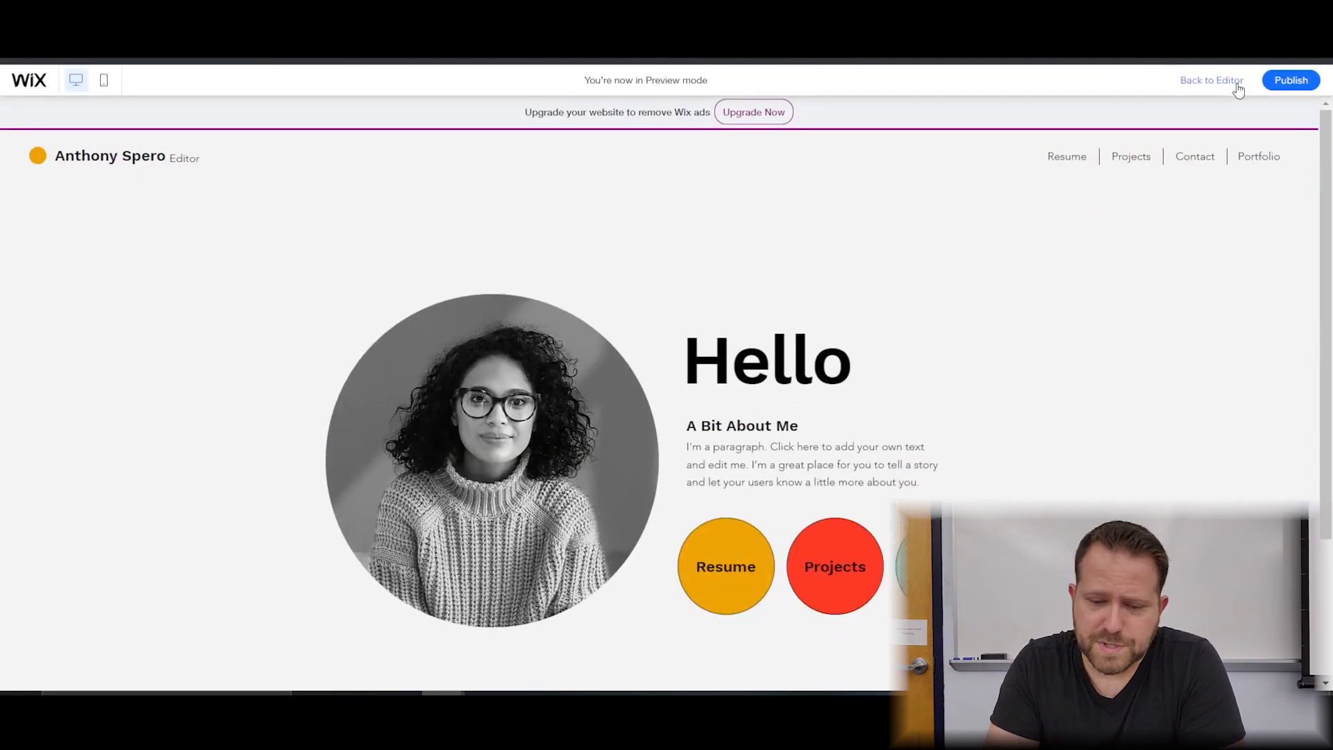
pyautogui.scroll(-3, 955, 406)
pyautogui.scroll(3, 767, 486)
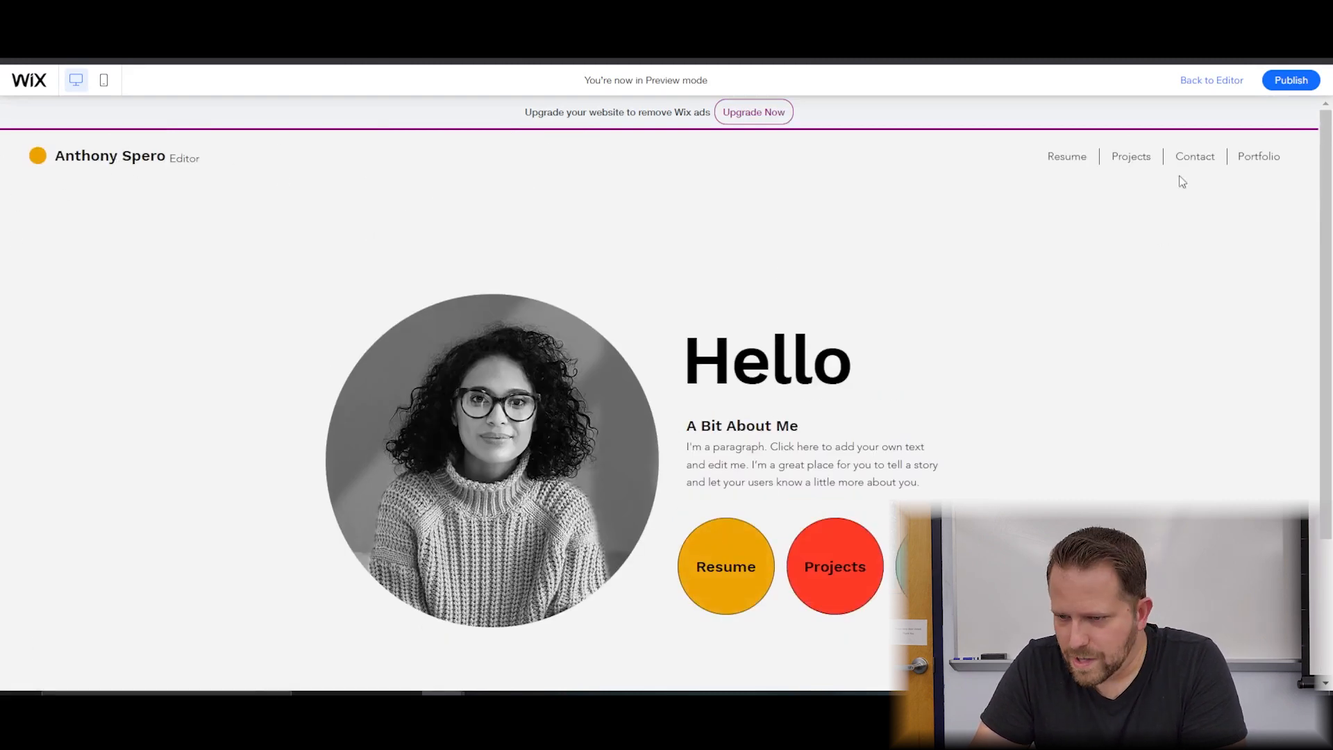
pyautogui.click(1127, 159)
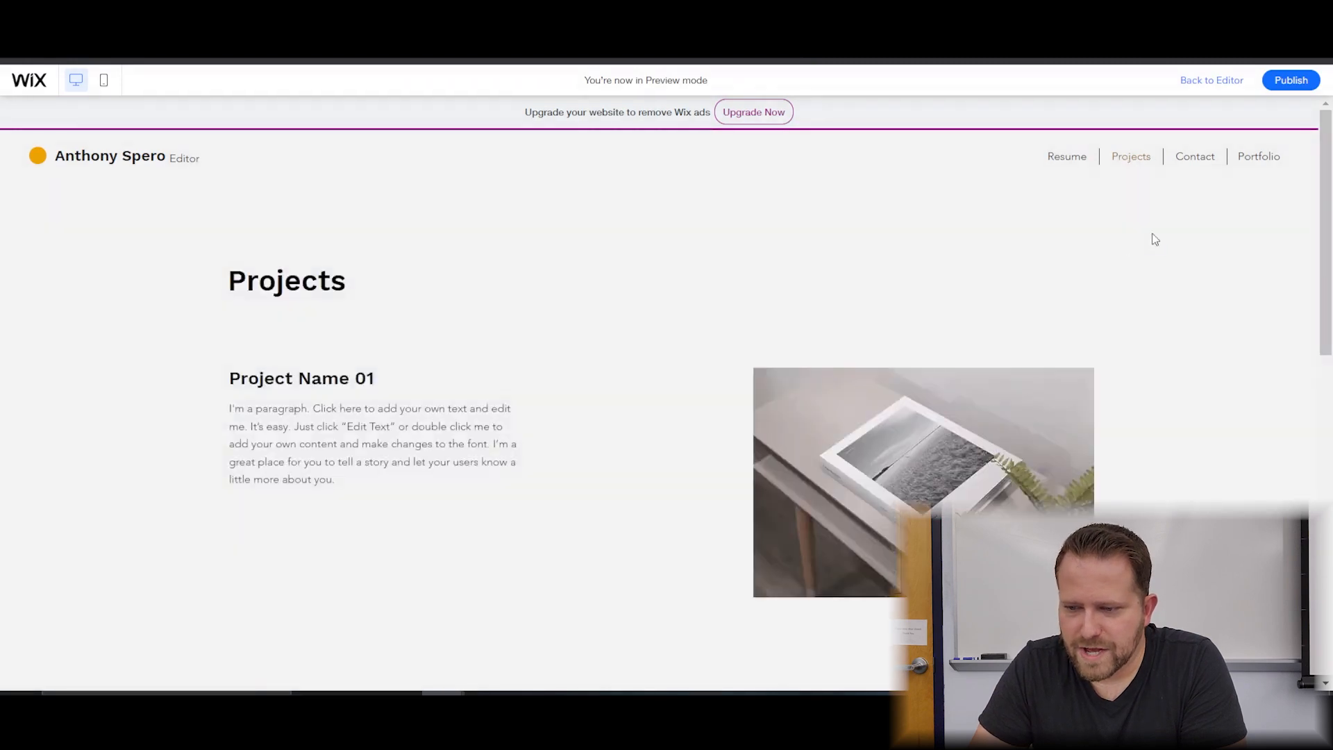
pyautogui.scroll(-10, 833, 402)
pyautogui.scroll(10, 818, 410)
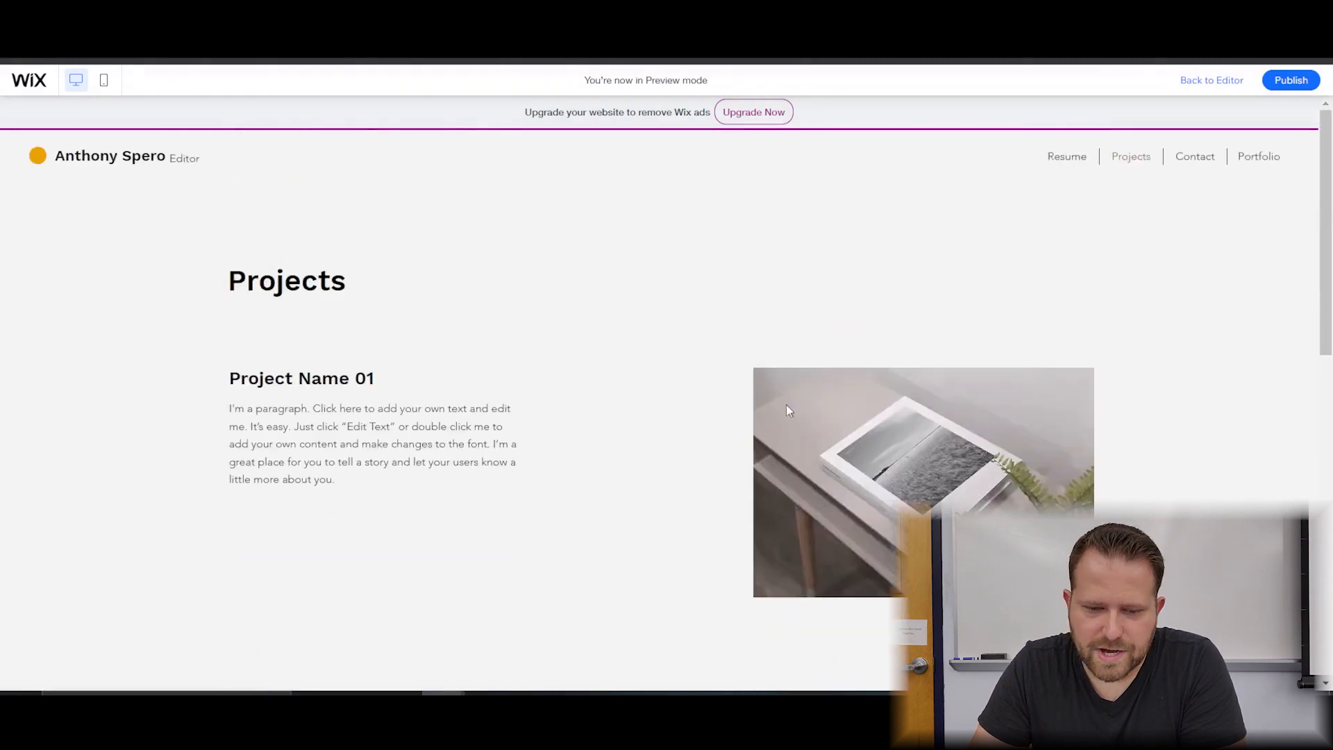
pyautogui.click(90, 161)
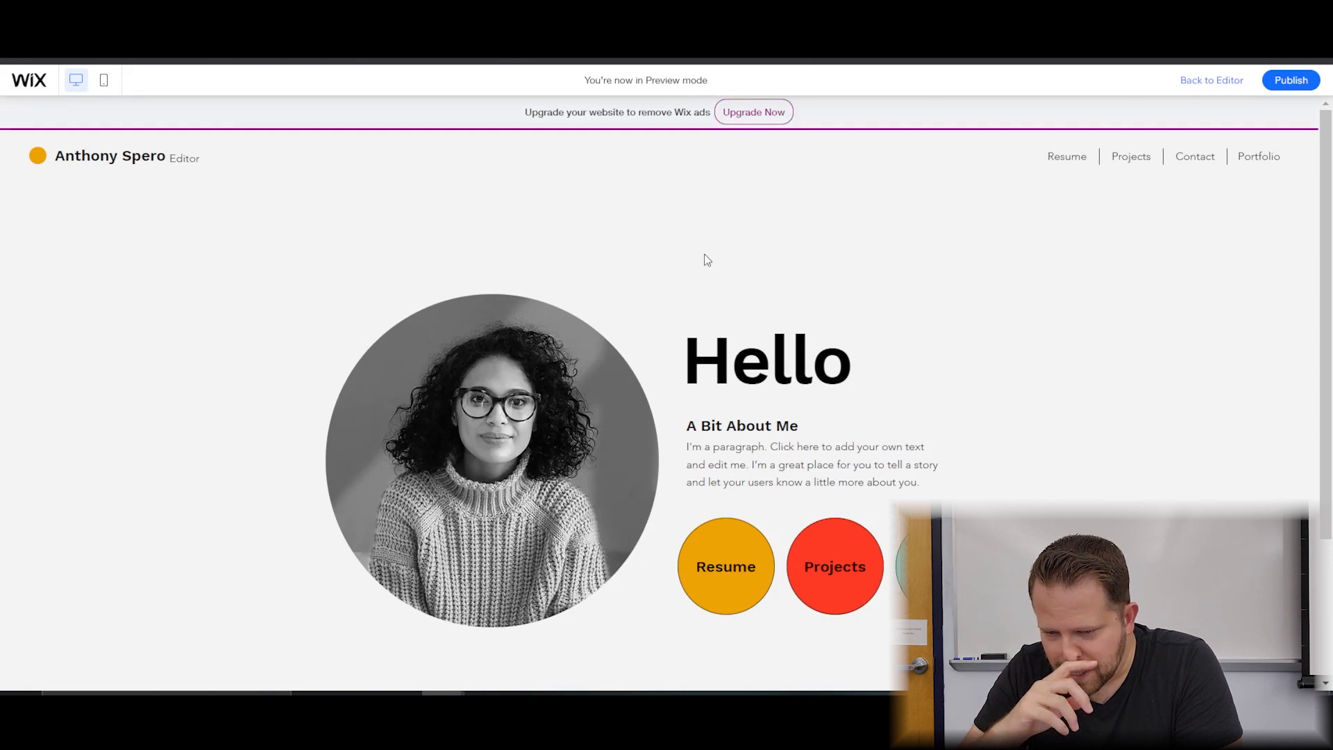
pyautogui.click(1194, 80)
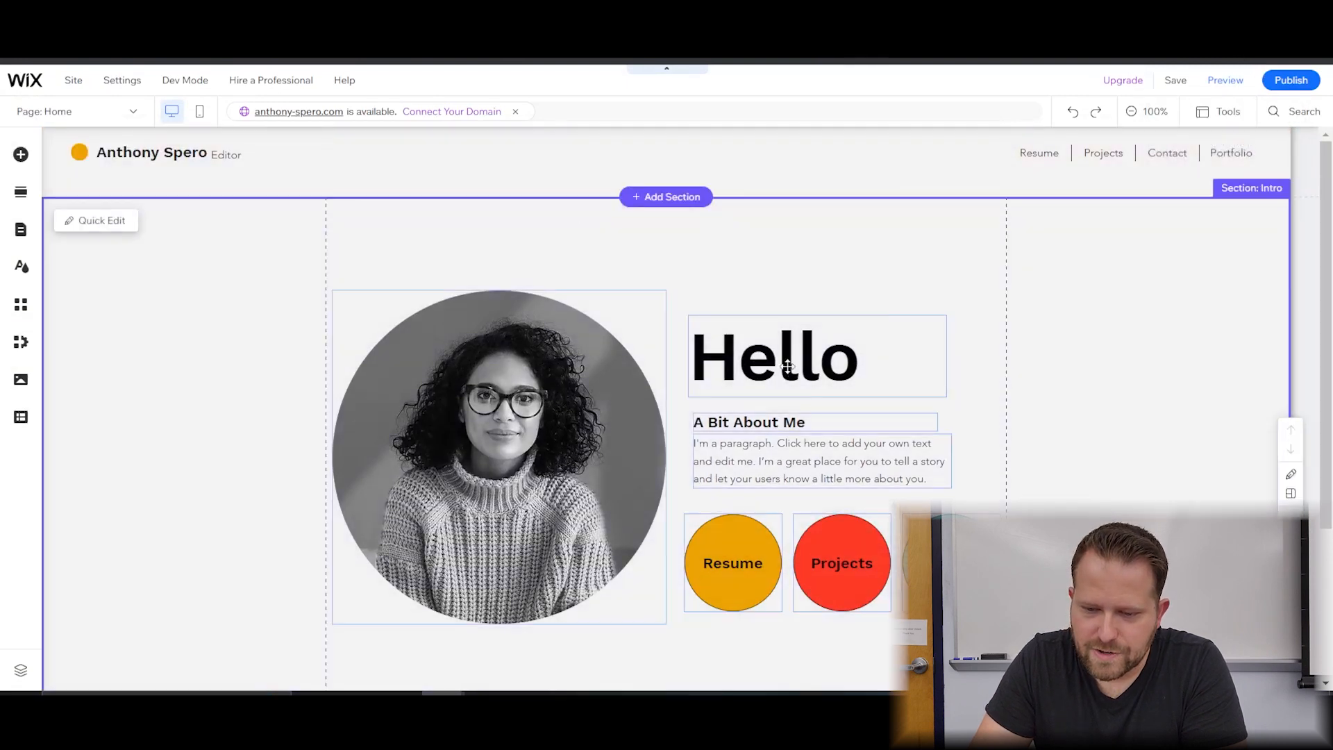
# Change the Hello heading text to 'Greetings'.
pyautogui.click(788, 366)
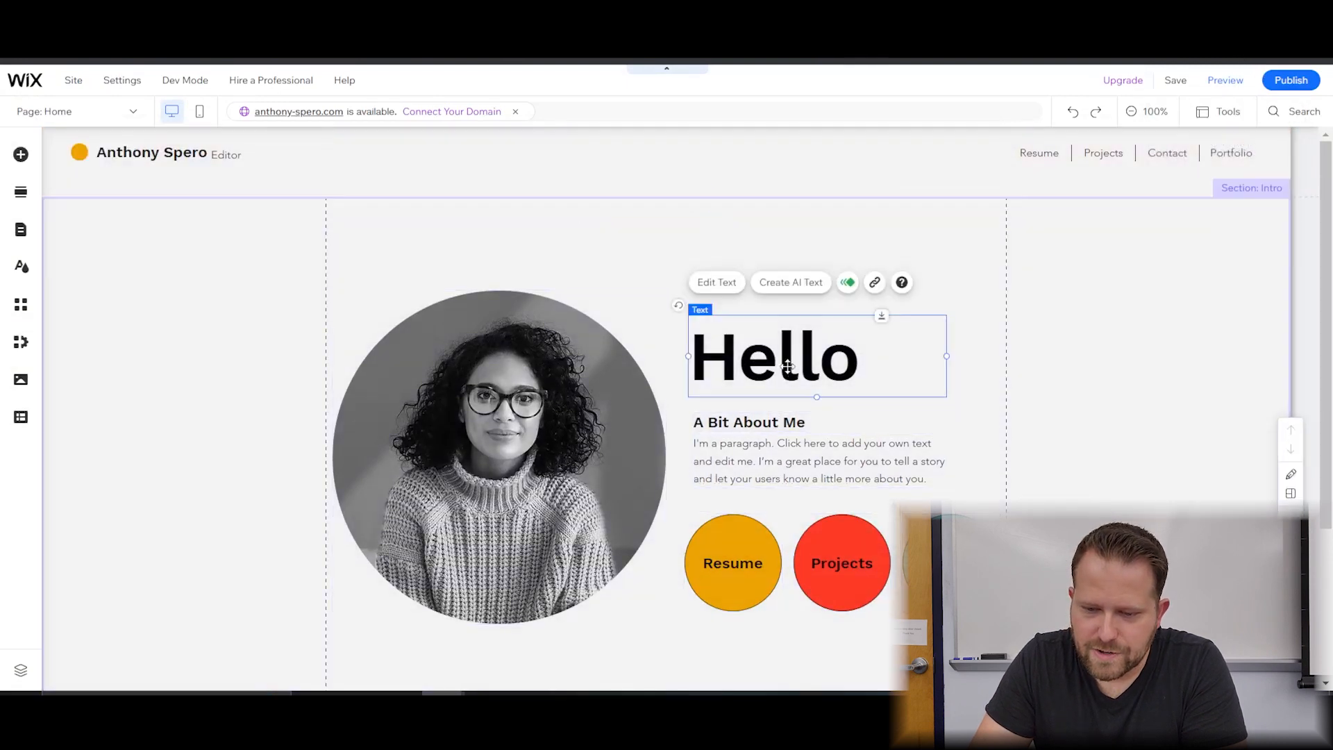
pyautogui.doubleClick(837, 369)
pyautogui.hotkey('ctrl', 'b')
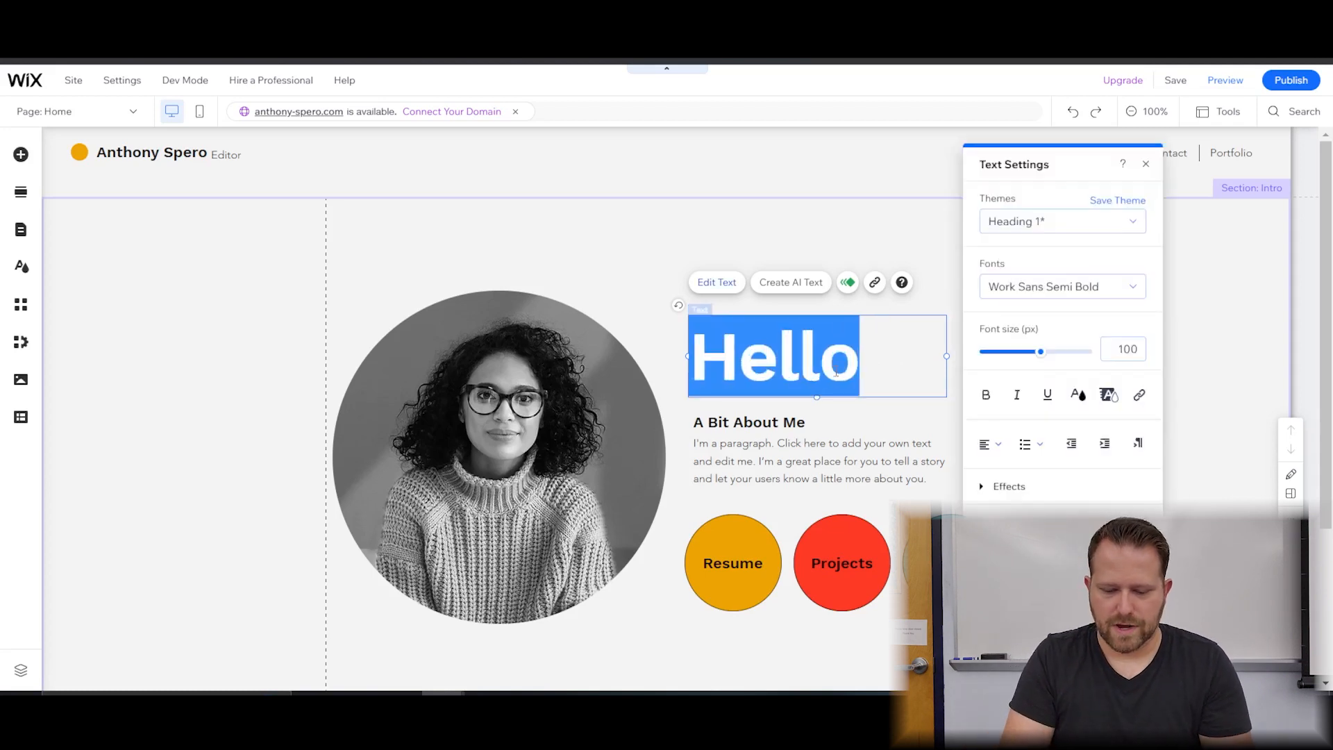
pyautogui.write('Greetings')
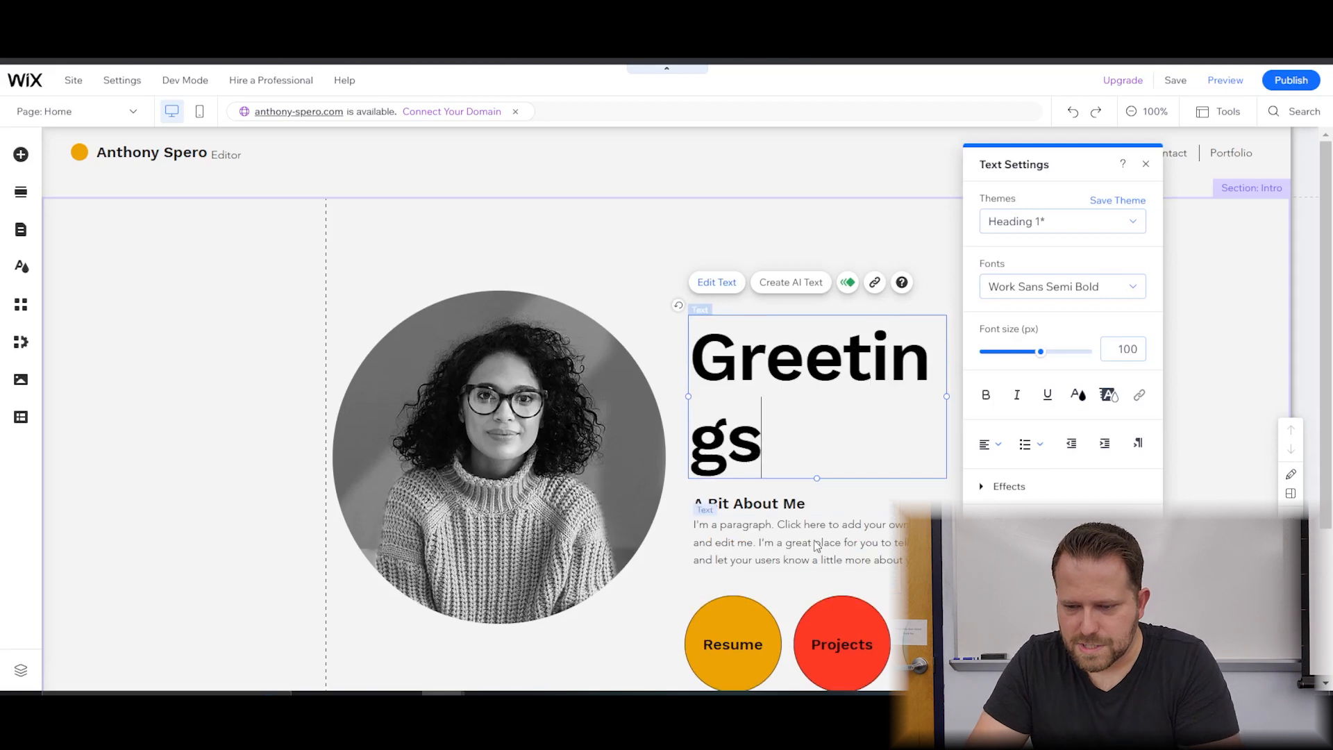
pyautogui.click(814, 541)
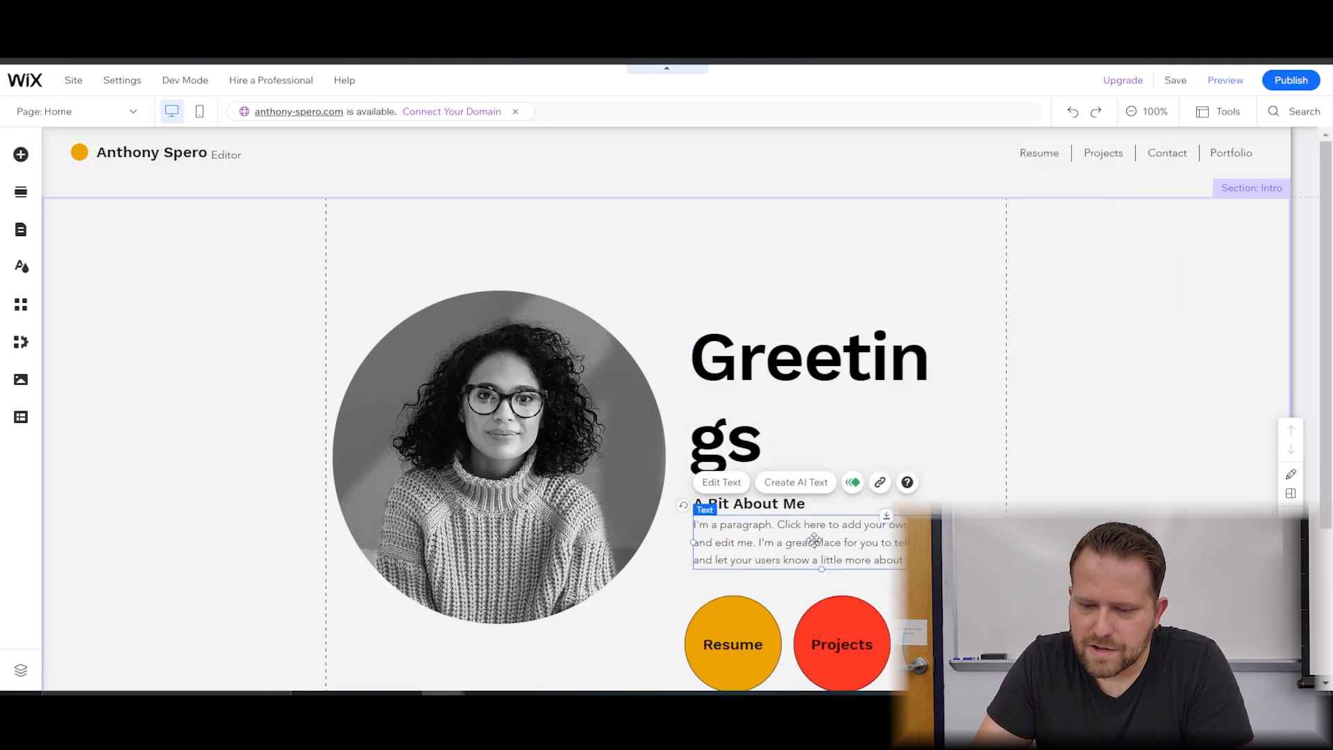
# Widen the Greetings heading to fit on one line and save.
pyautogui.click(782, 391)
pyautogui.moveTo(945, 396); pyautogui.dragTo(1007, 398)
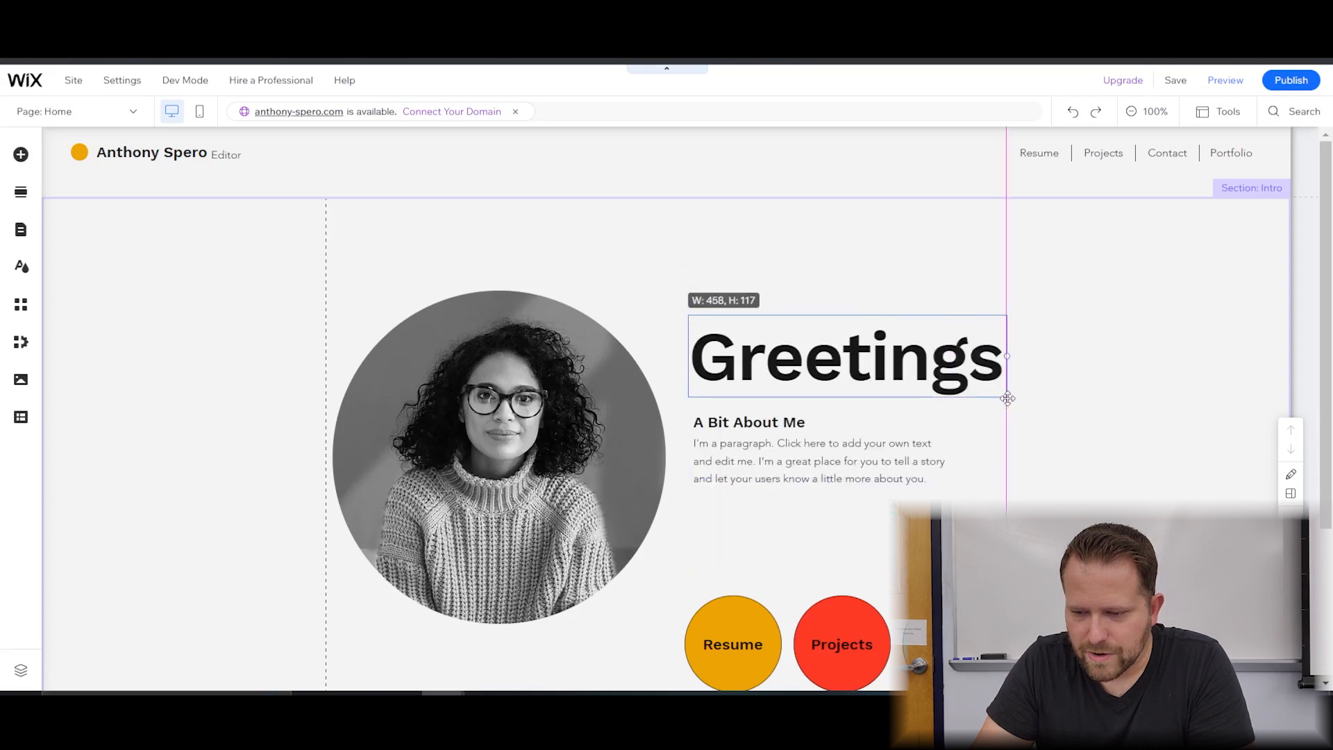
pyautogui.click(1085, 434)
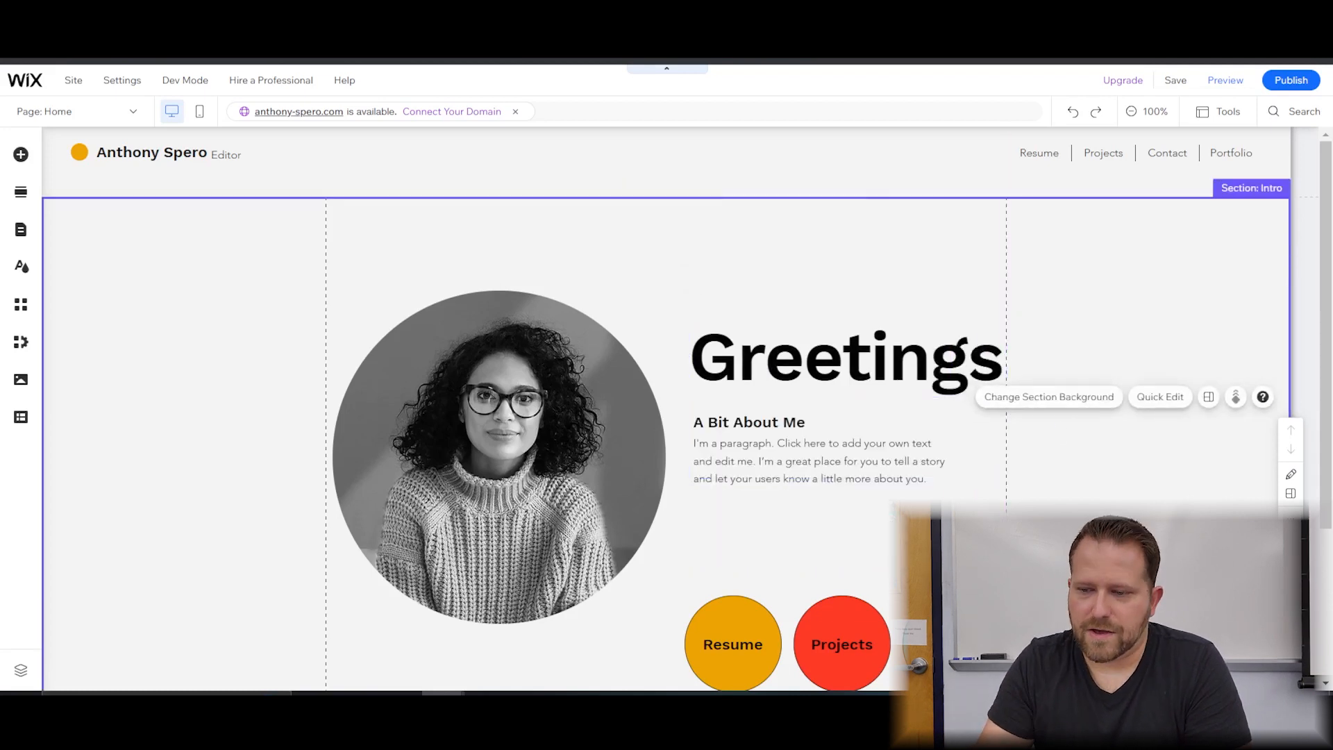
pyautogui.click(1175, 82)
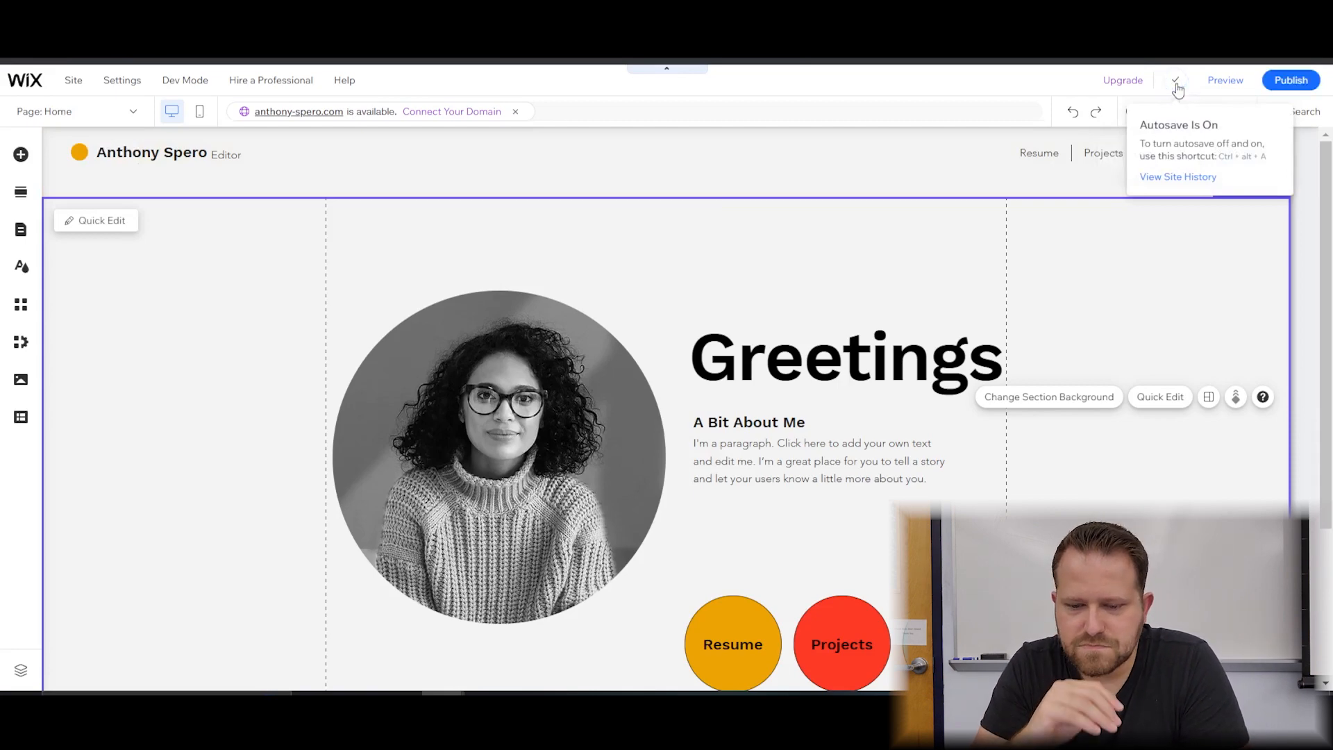
# Preview the site and confirm the Resume circle button opens the Resume page.
pyautogui.click(1234, 84)
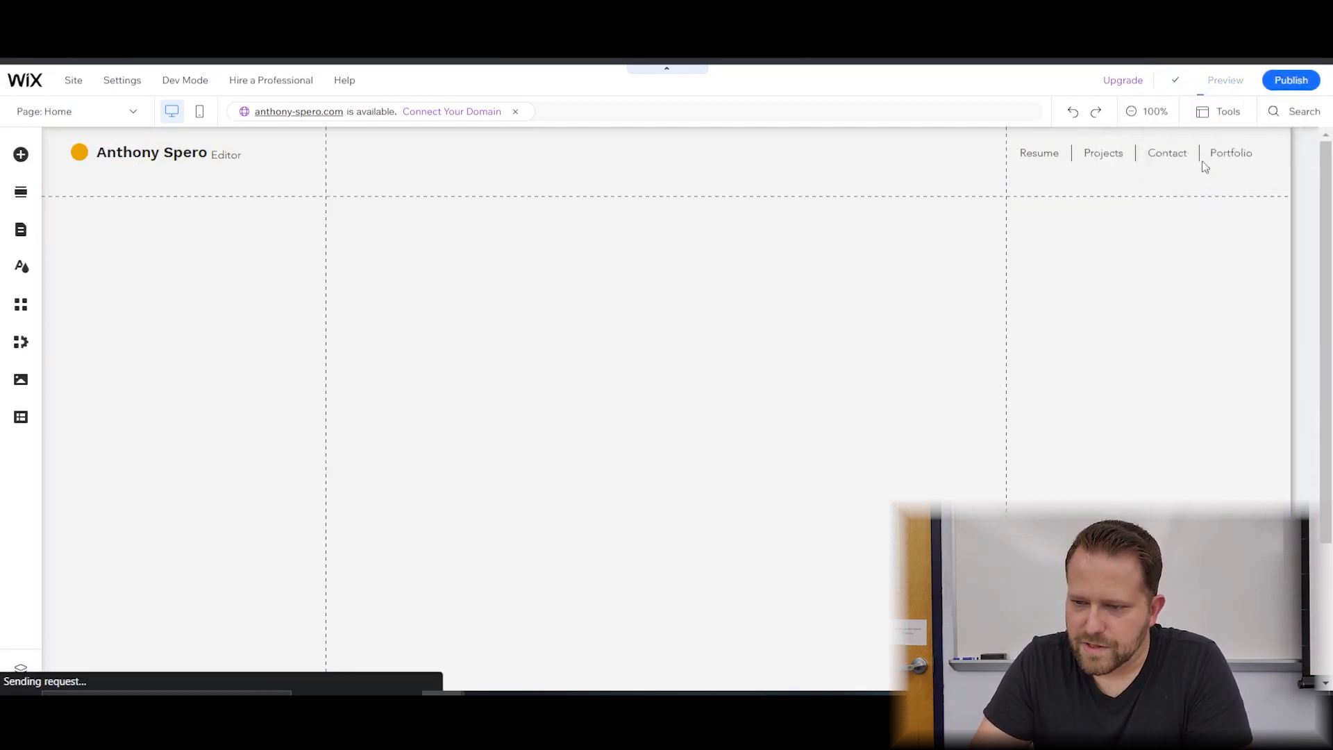
pyautogui.scroll(-3, 789, 365)
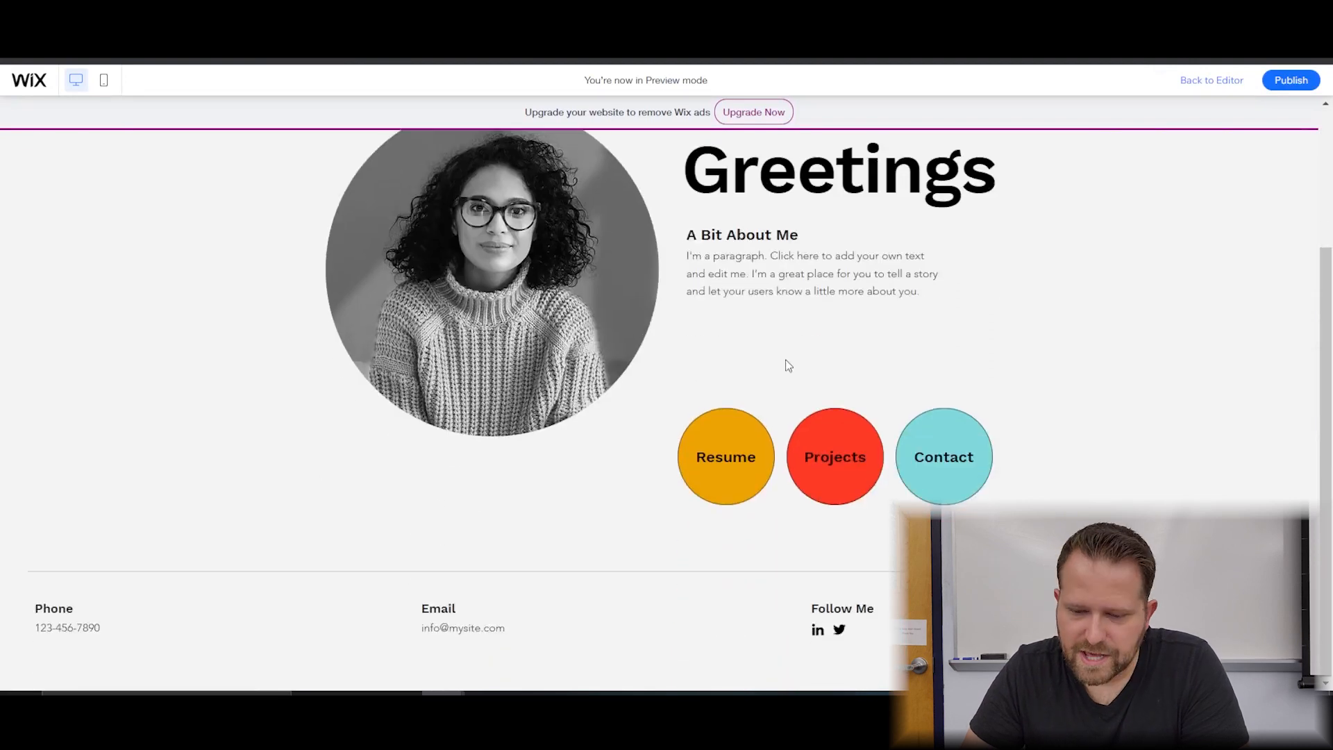
pyautogui.scroll(3, 1073, 317)
pyautogui.scroll(-3, 946, 442)
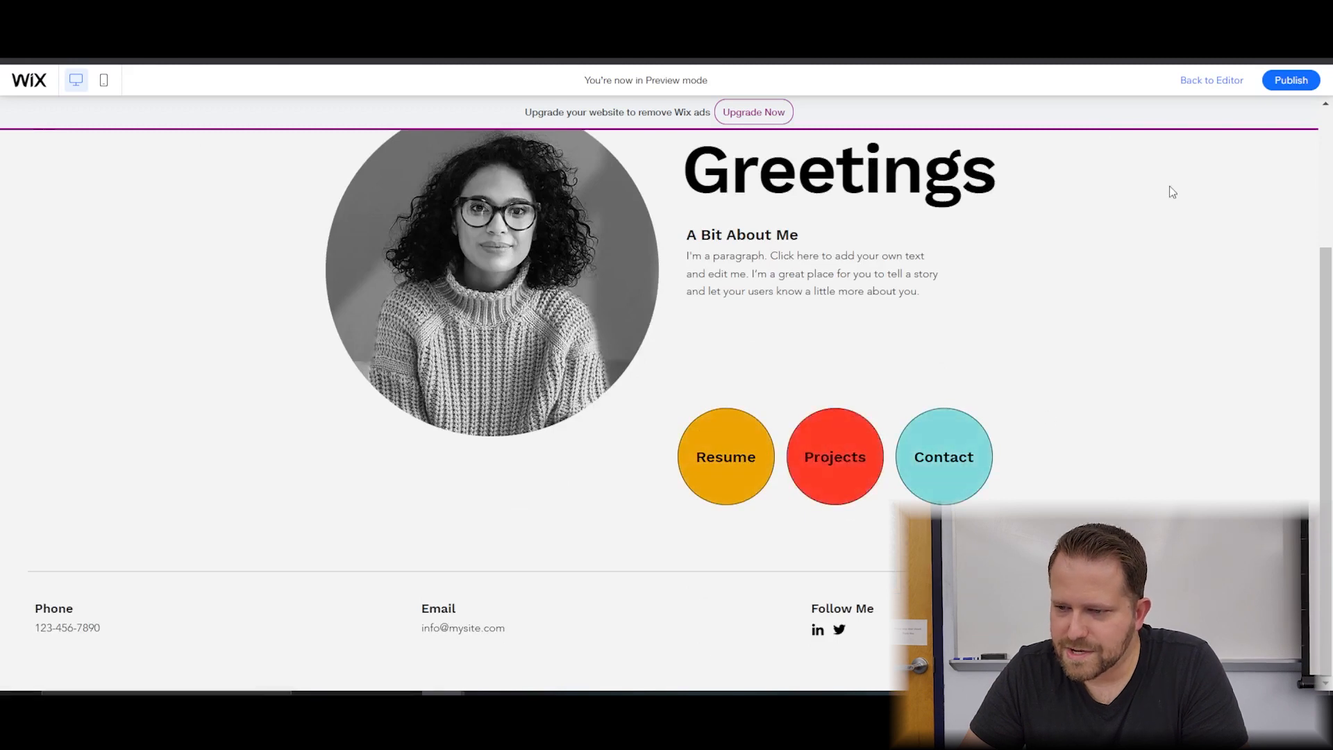
pyautogui.click(749, 444)
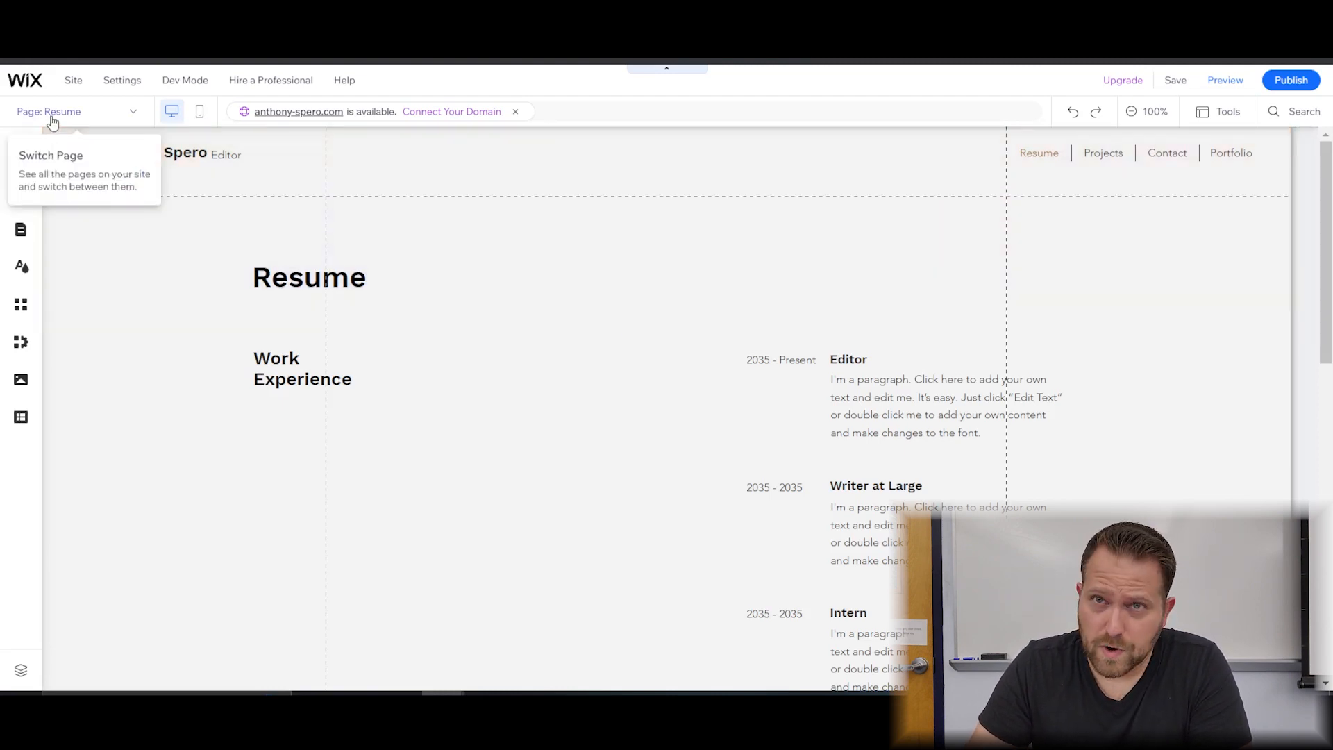
# Switch to the Home page and select its Contact and Resume buttons.
pyautogui.click(54, 119)
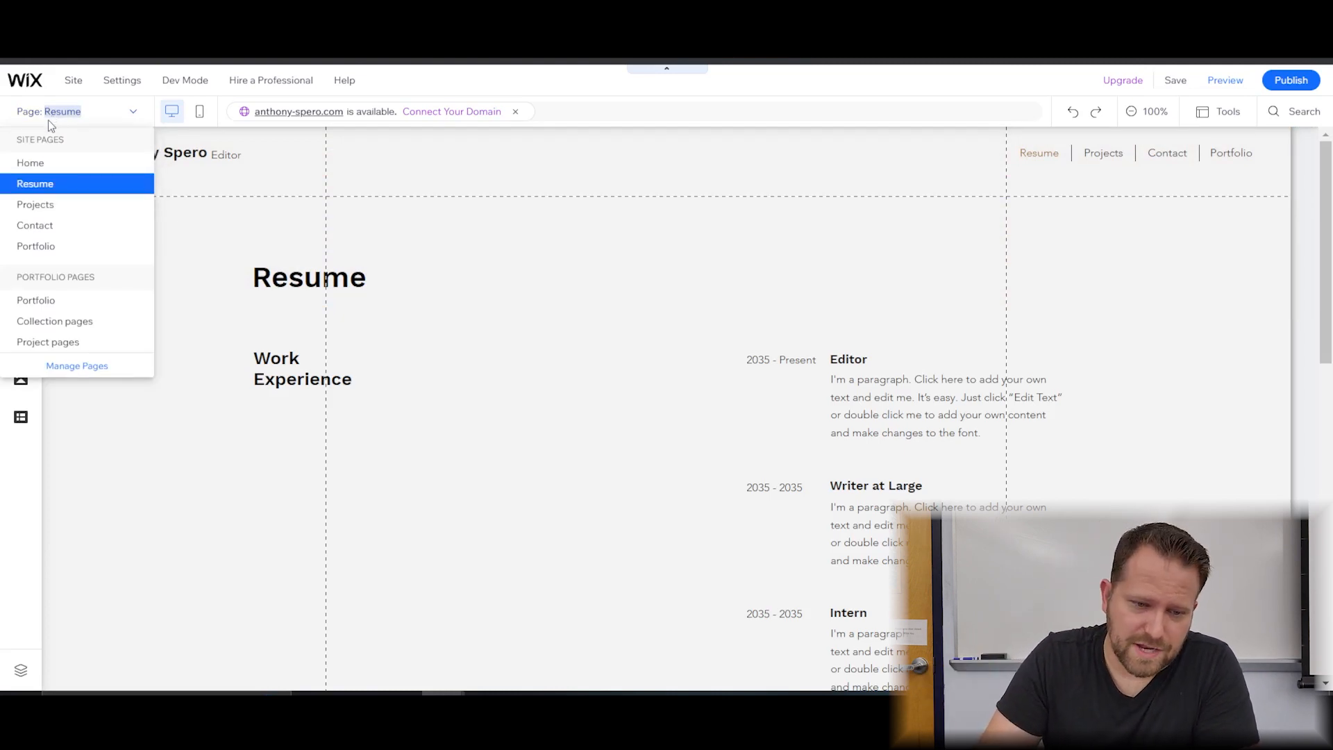
pyautogui.click(50, 162)
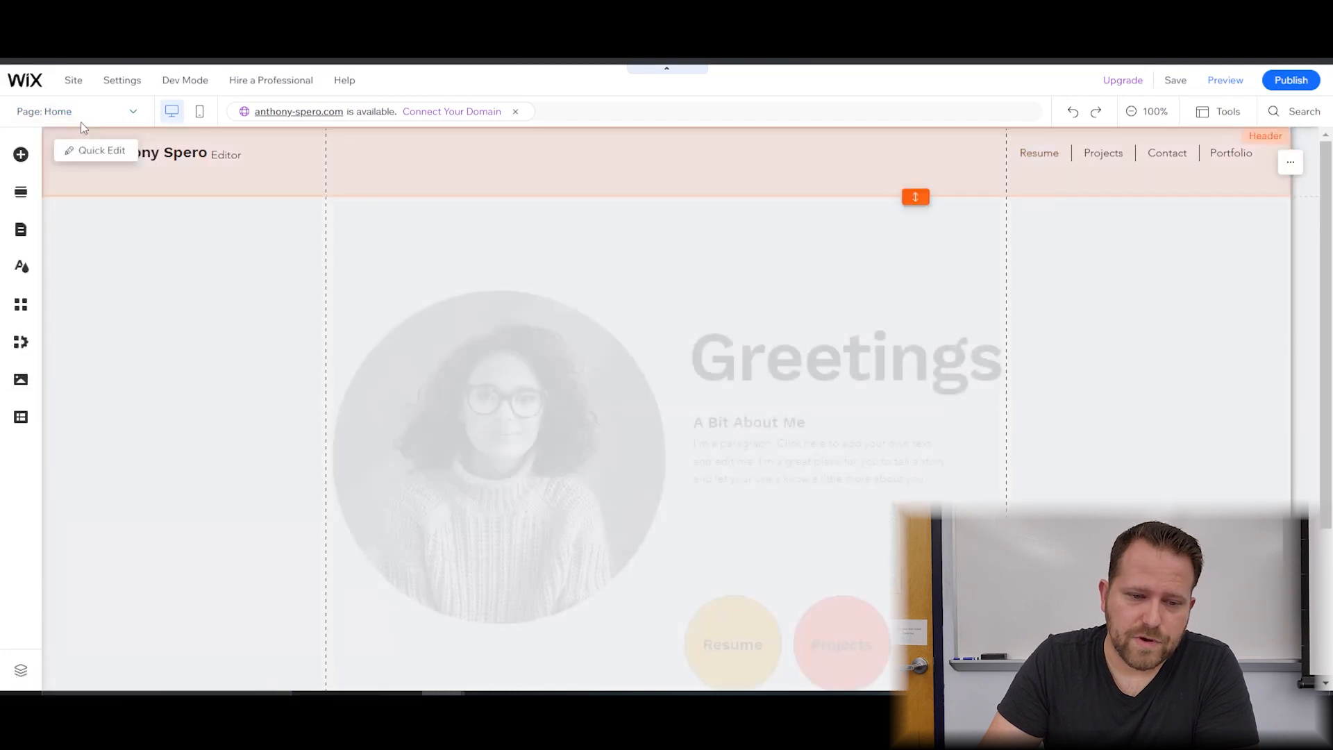
pyautogui.scroll(-3, 819, 486)
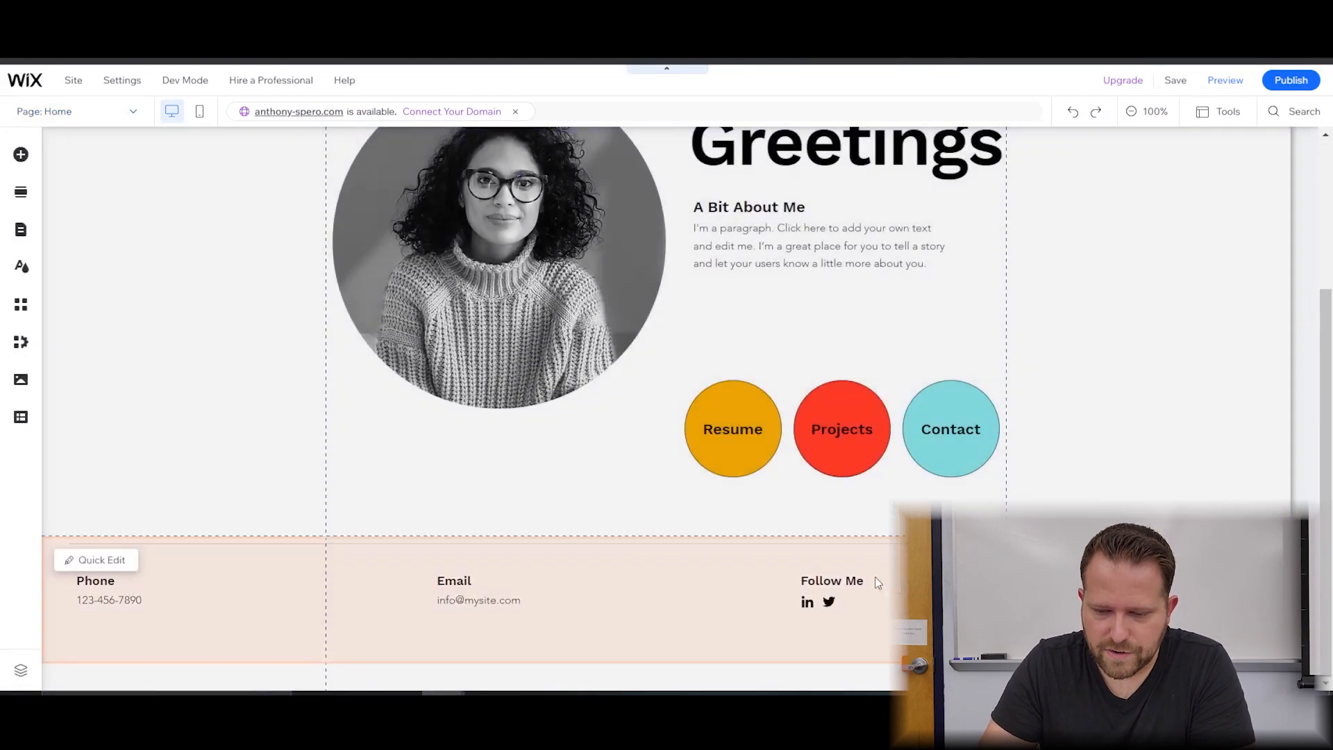
pyautogui.scroll(1, 868, 592)
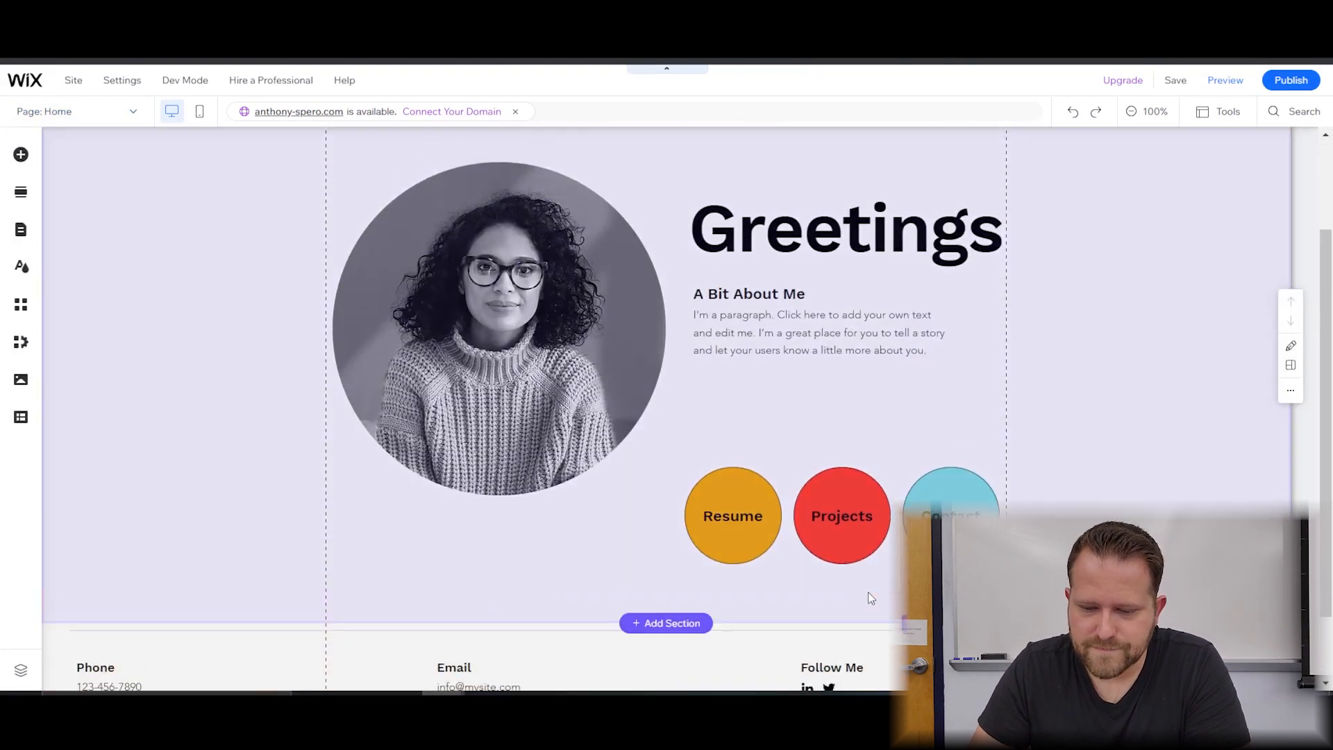
pyautogui.click(918, 469)
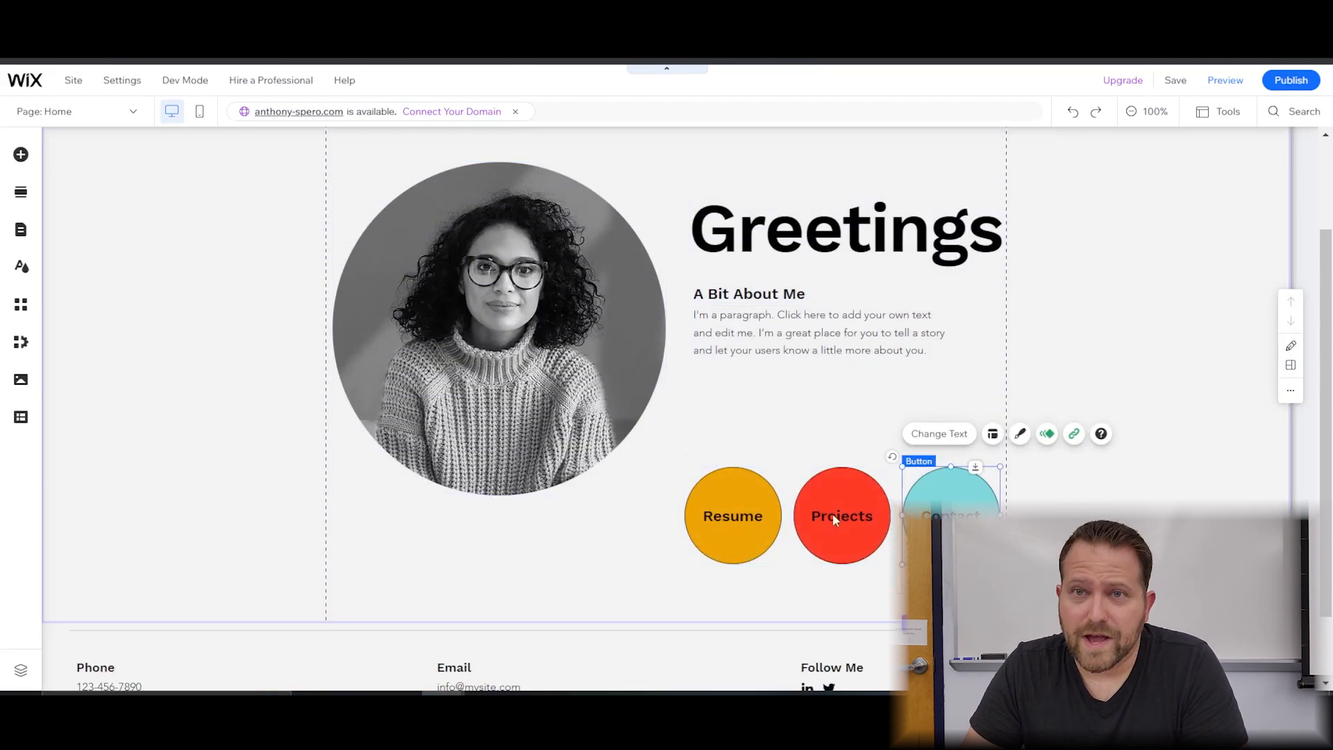
pyautogui.click(731, 515)
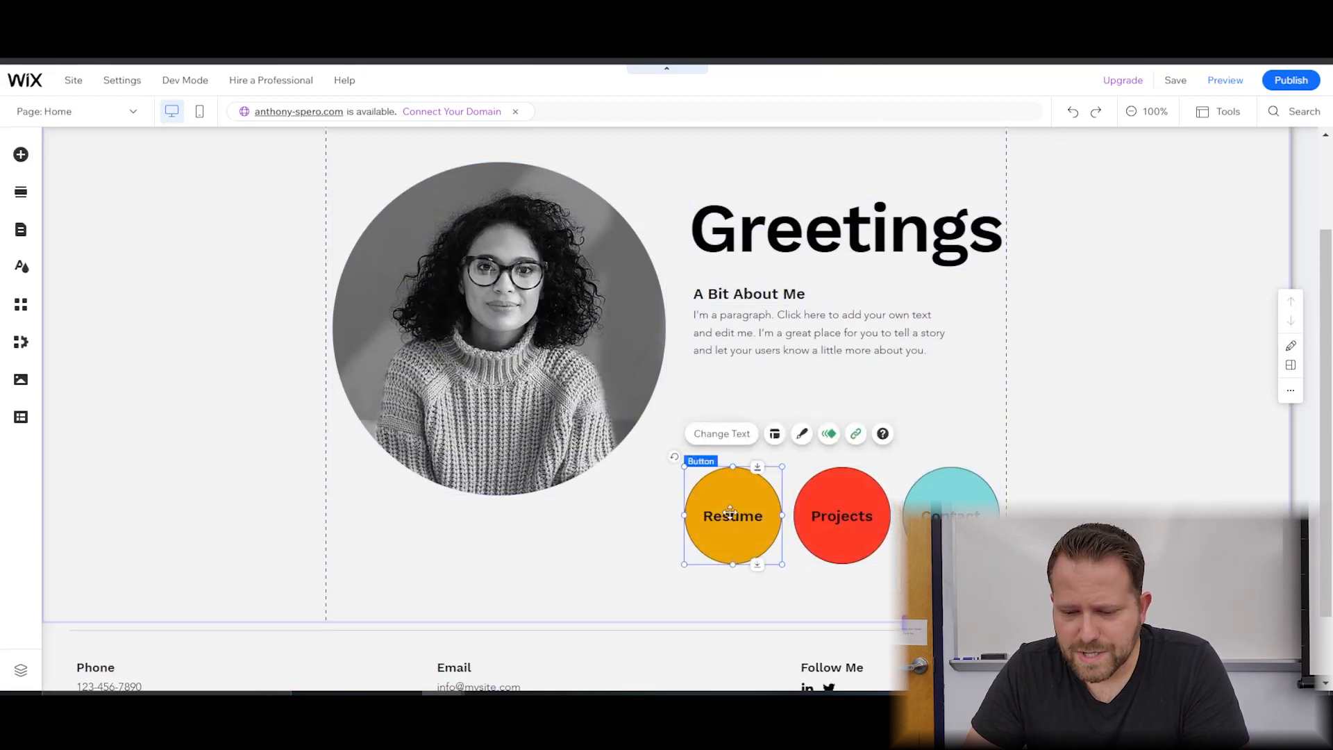
# Switch to the Resume page and scroll through its Work Experience content.
pyautogui.click(101, 117)
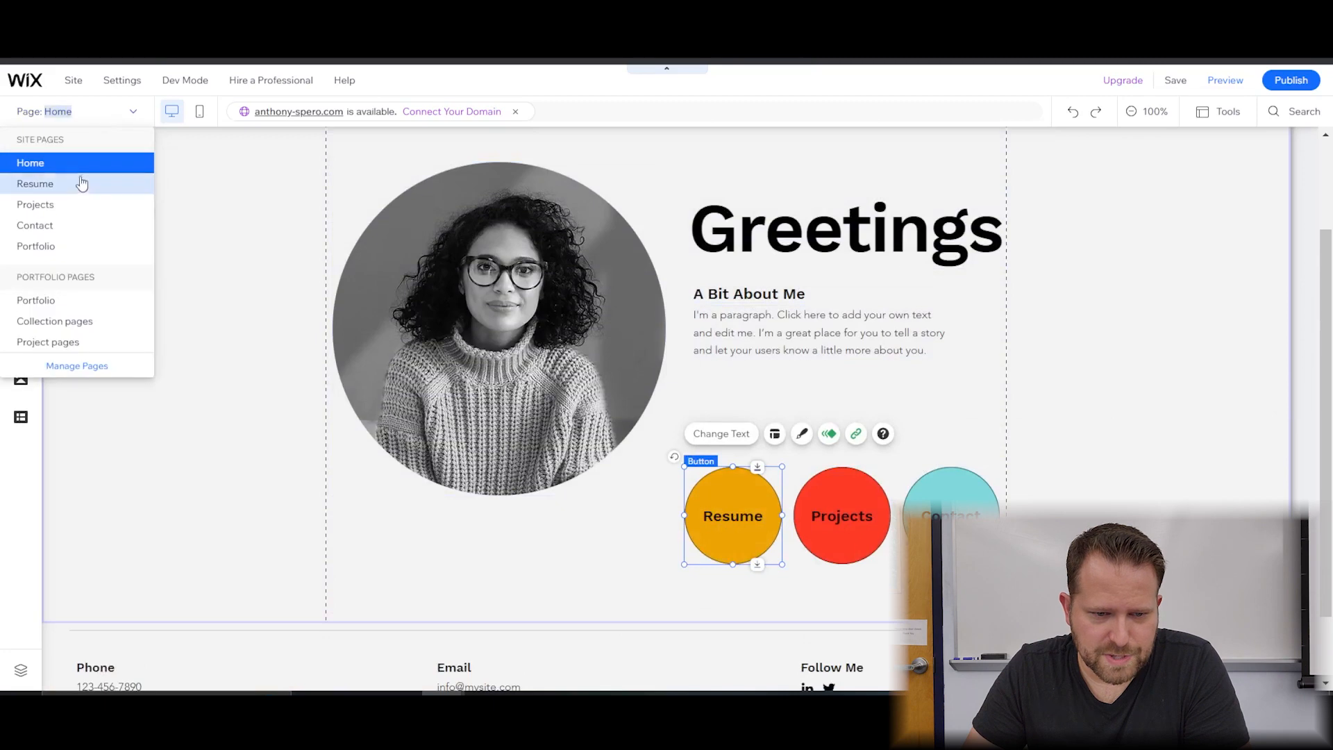
pyautogui.click(81, 179)
pyautogui.scroll(-10, 863, 311)
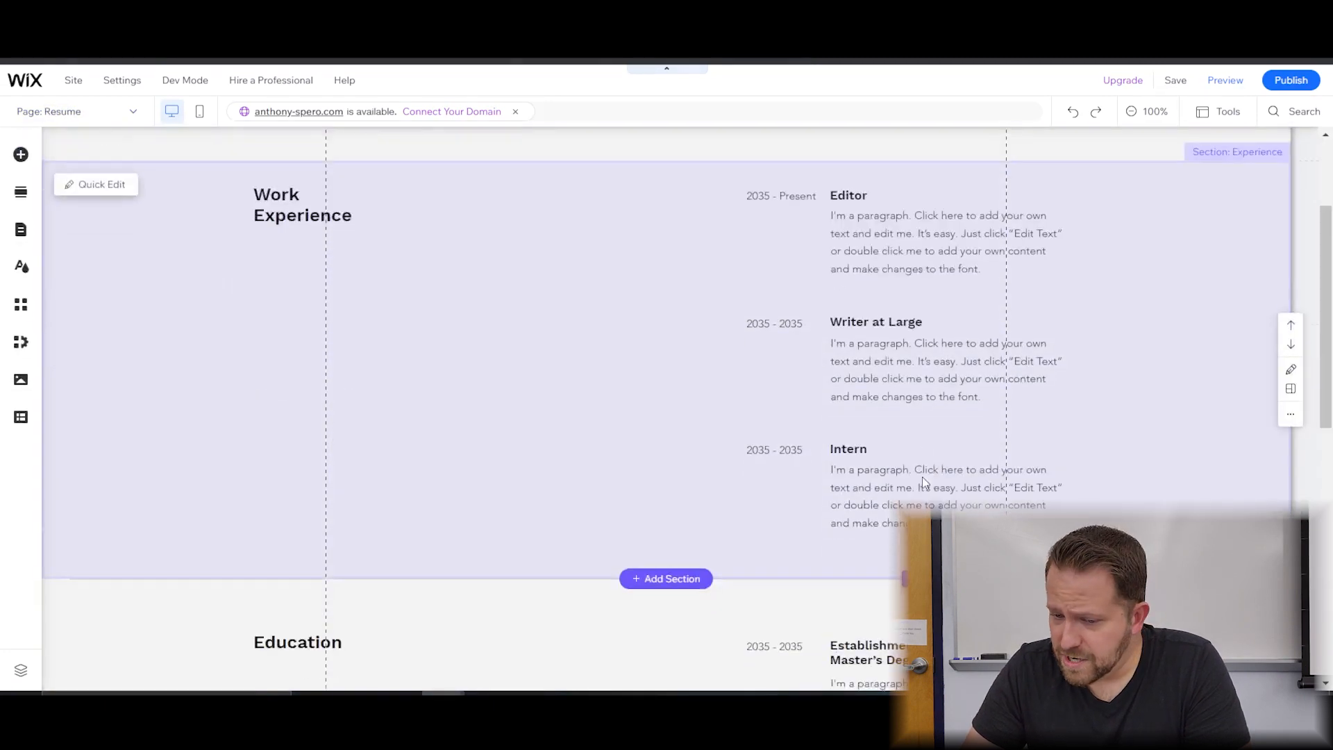
pyautogui.scroll(7, 726, 580)
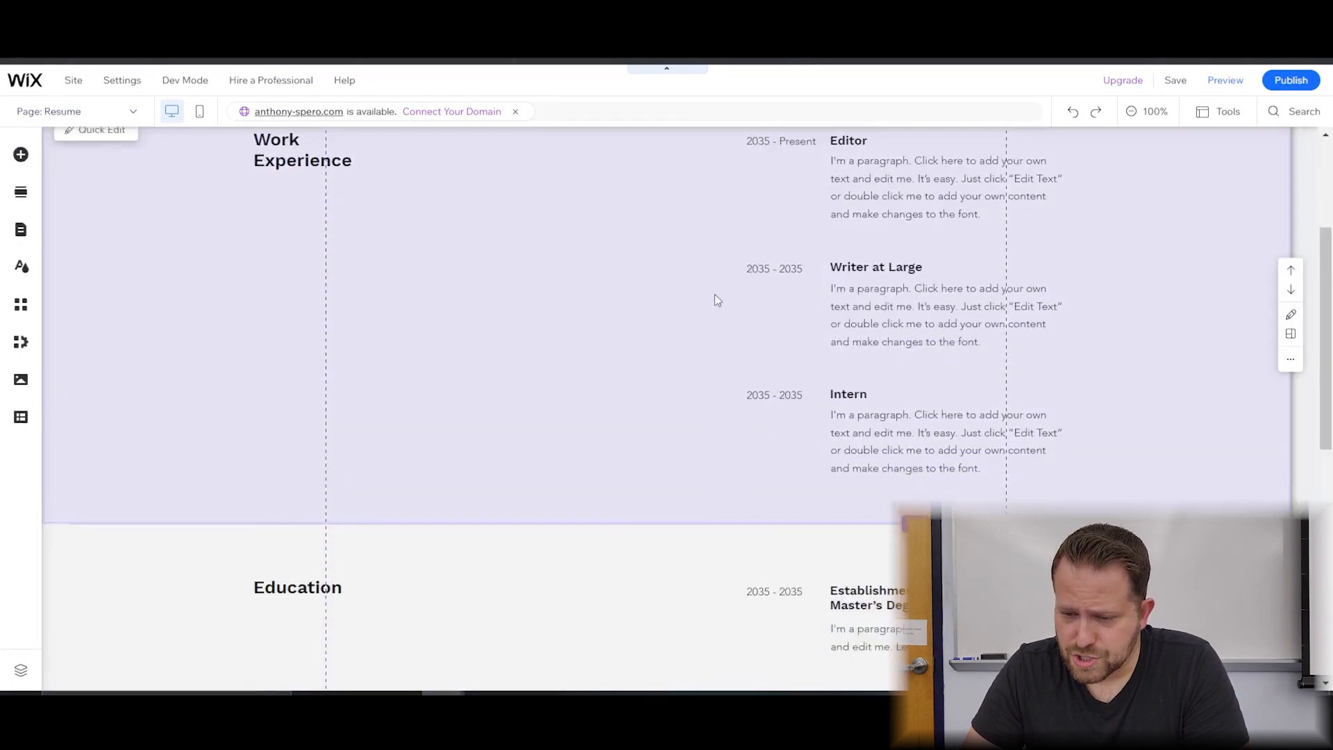
pyautogui.scroll(-10, 715, 295)
pyautogui.scroll(12, 706, 414)
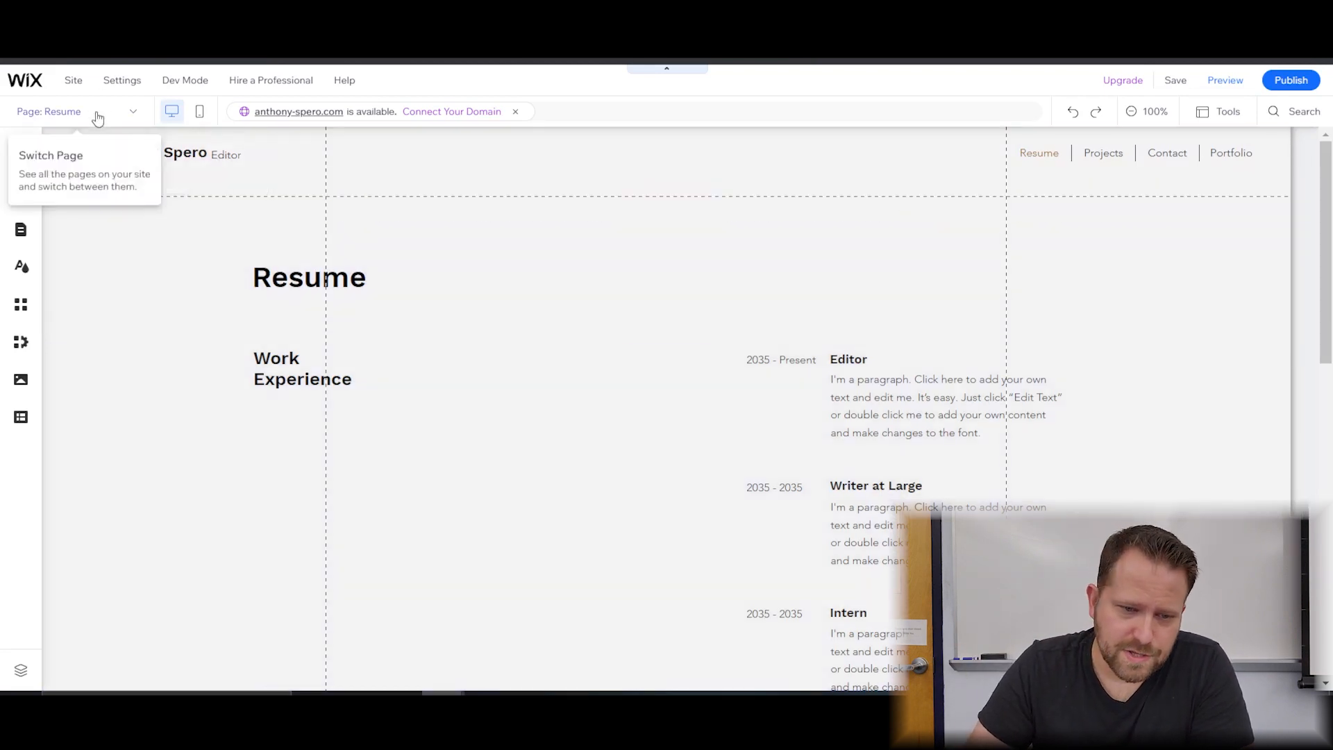
# Go back to the Home page and reopen the list of site pages.
pyautogui.click(92, 113)
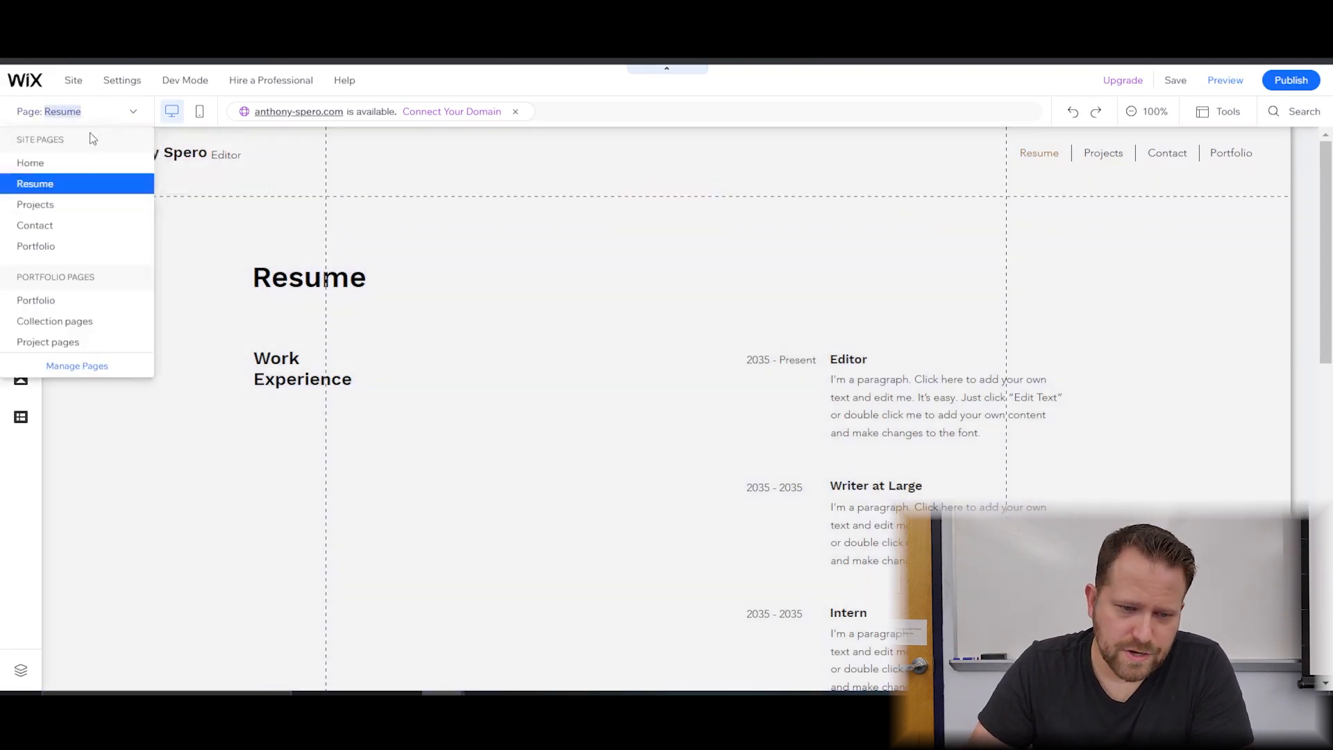
pyautogui.click(85, 158)
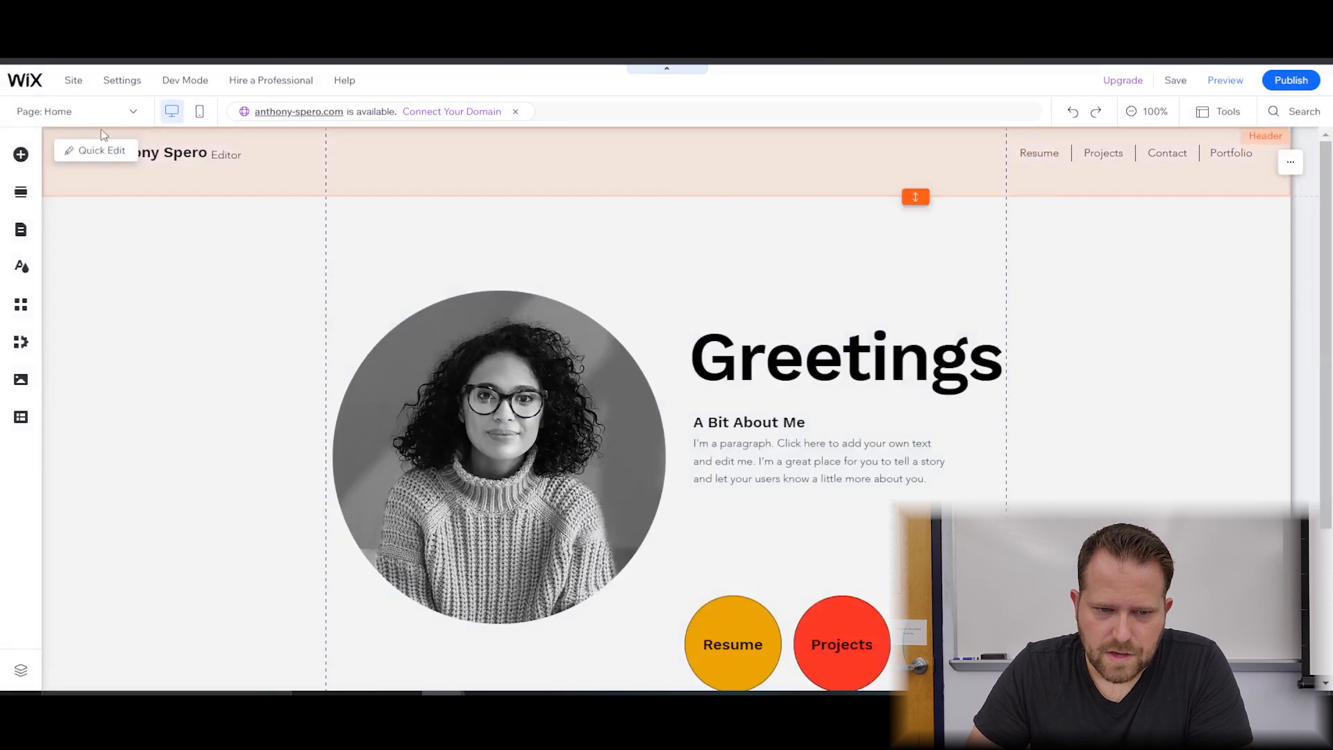
pyautogui.click(135, 115)
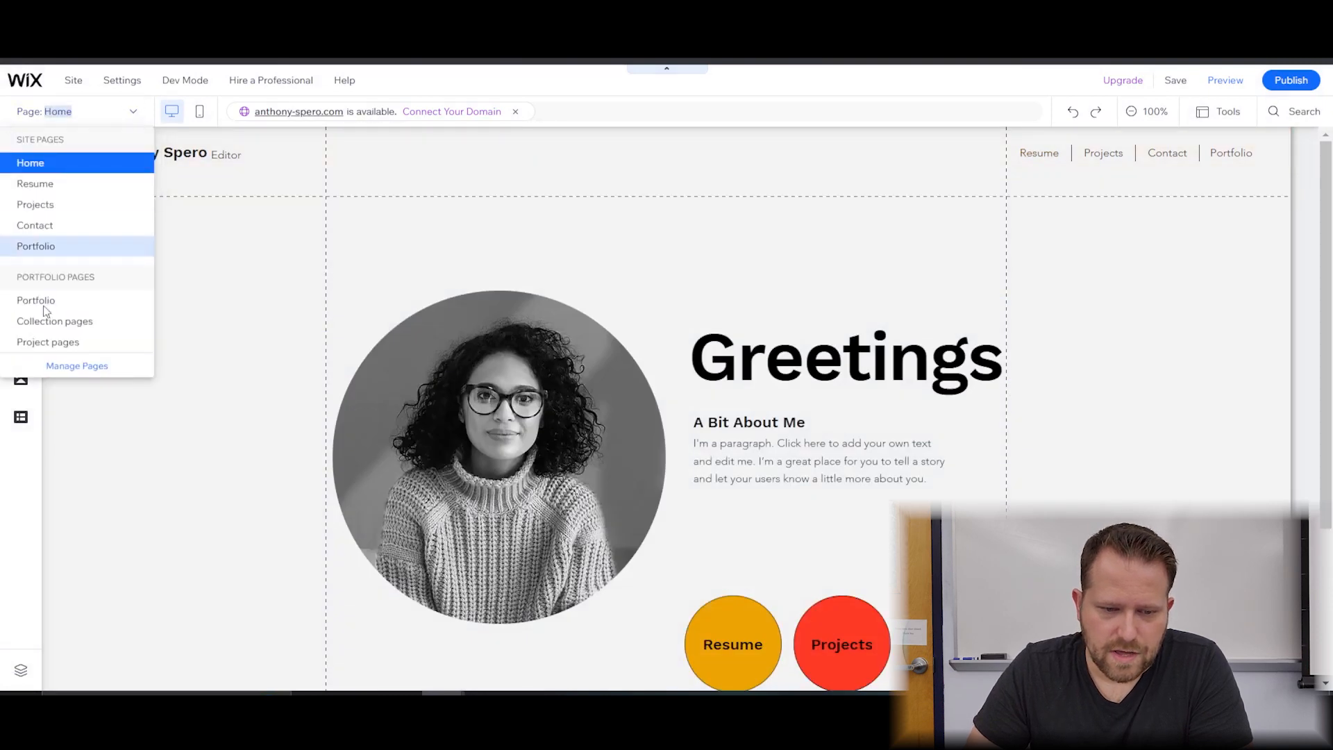
# In Manage Pages, add a new Document-type menu link and open the document chooser.
pyautogui.click(91, 373)
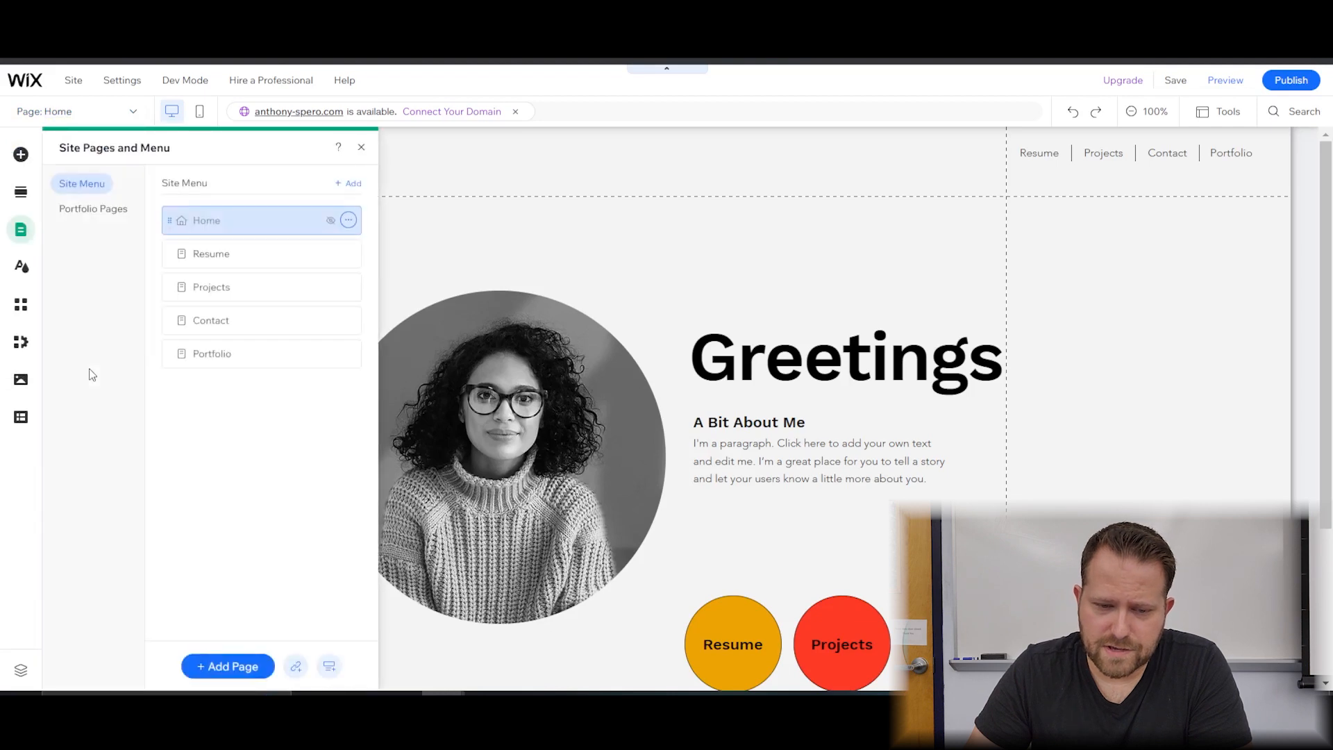
pyautogui.click(297, 667)
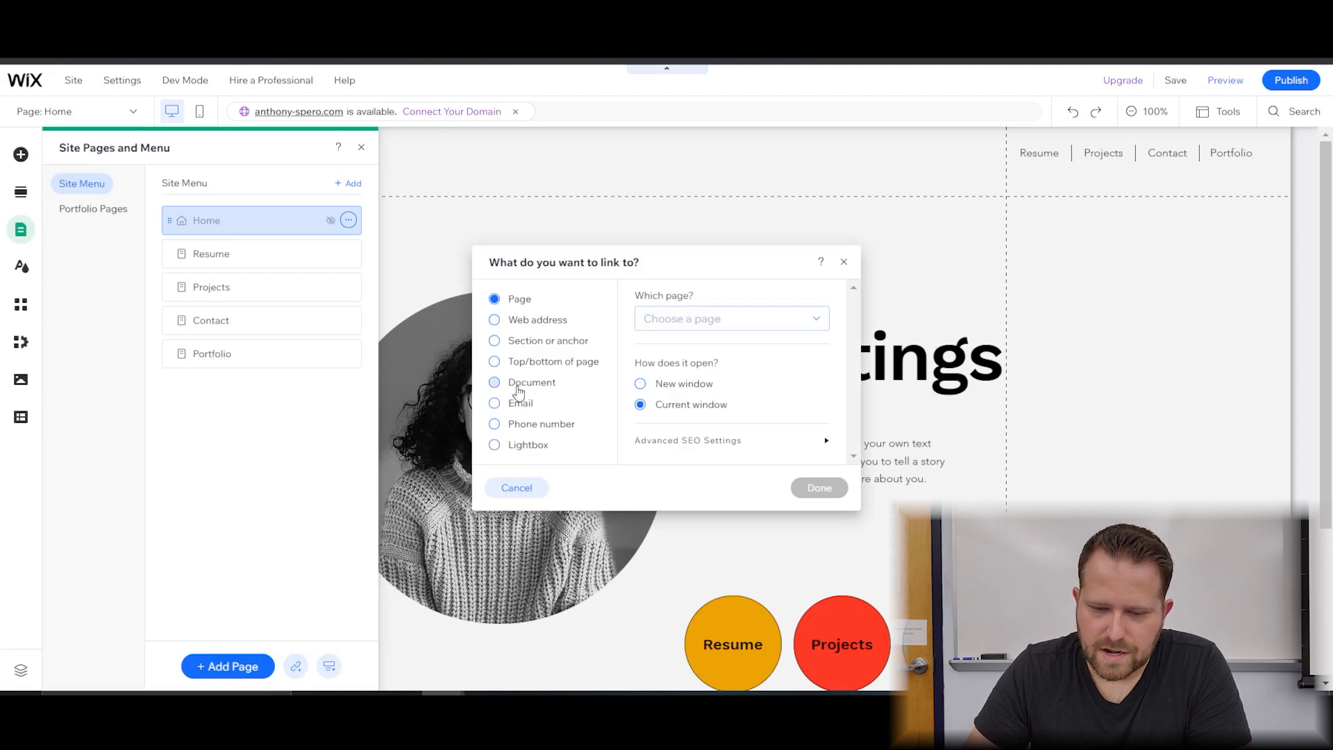
pyautogui.click(518, 384)
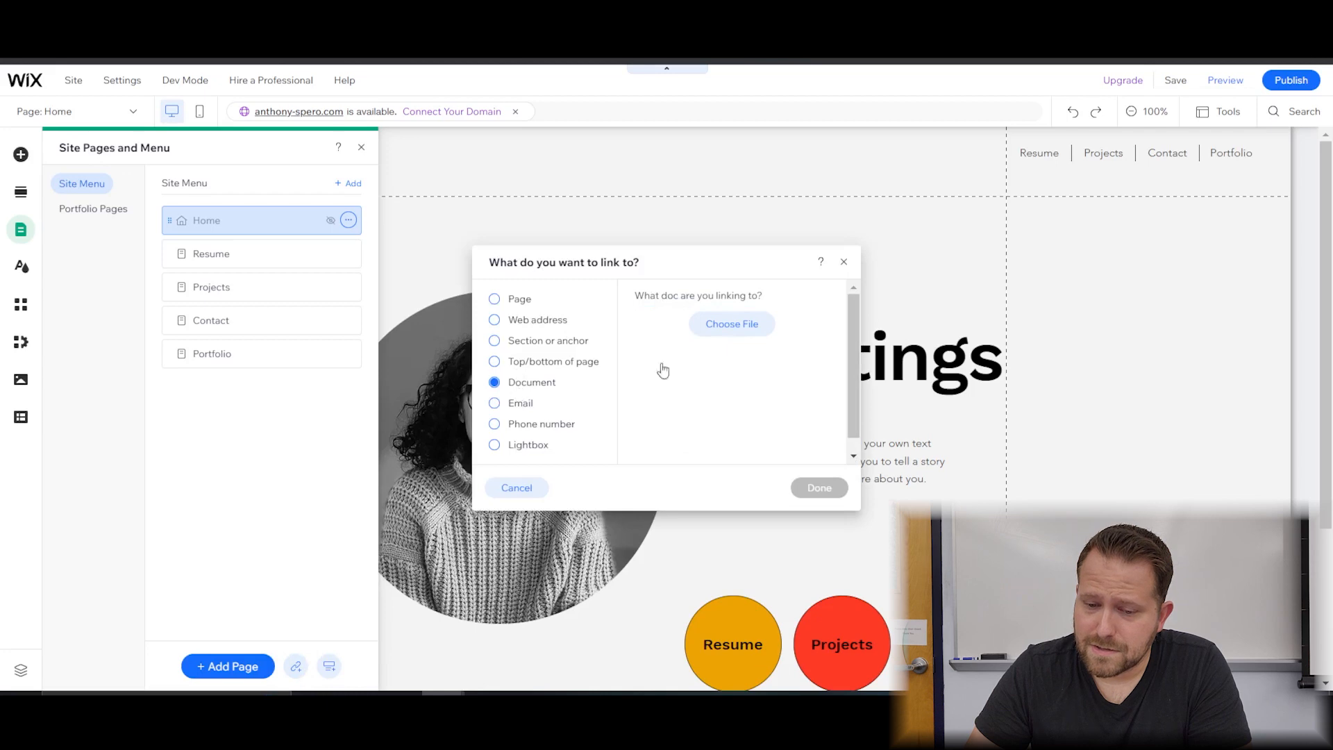
pyautogui.click(746, 335)
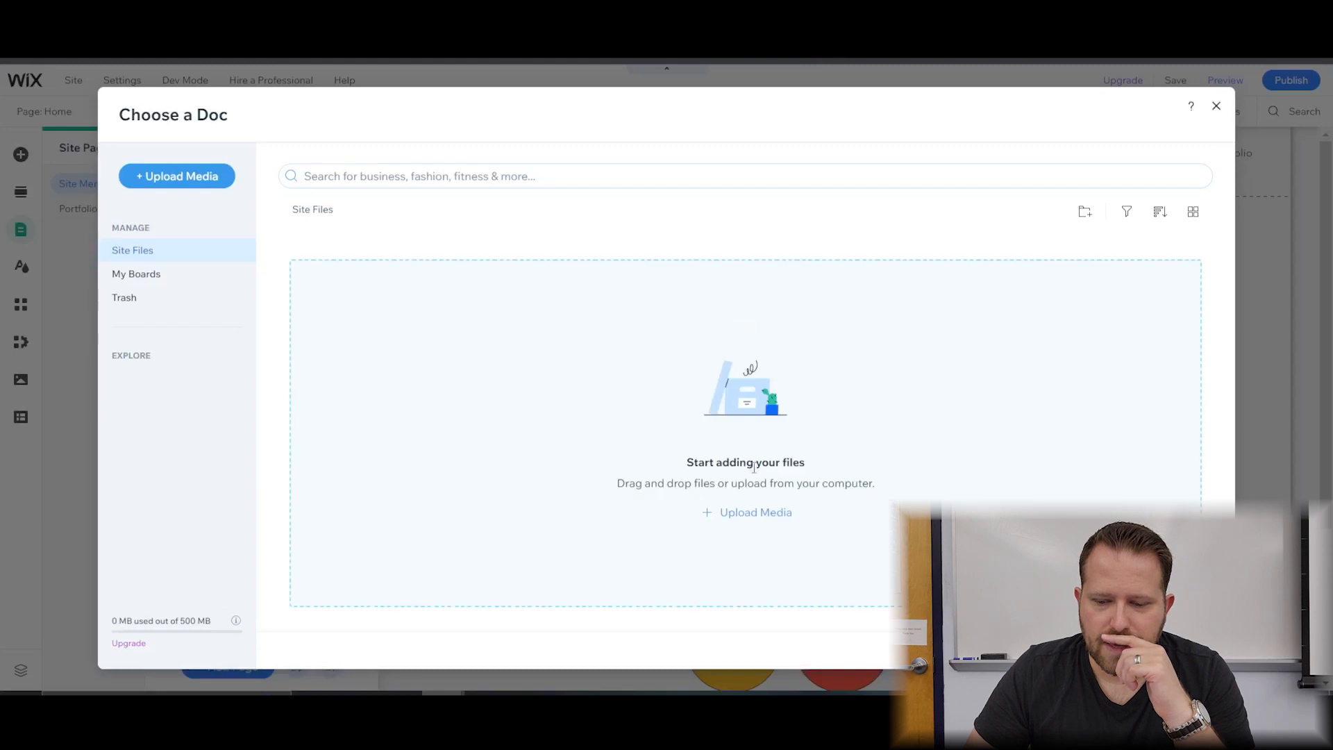
pyautogui.click(763, 514)
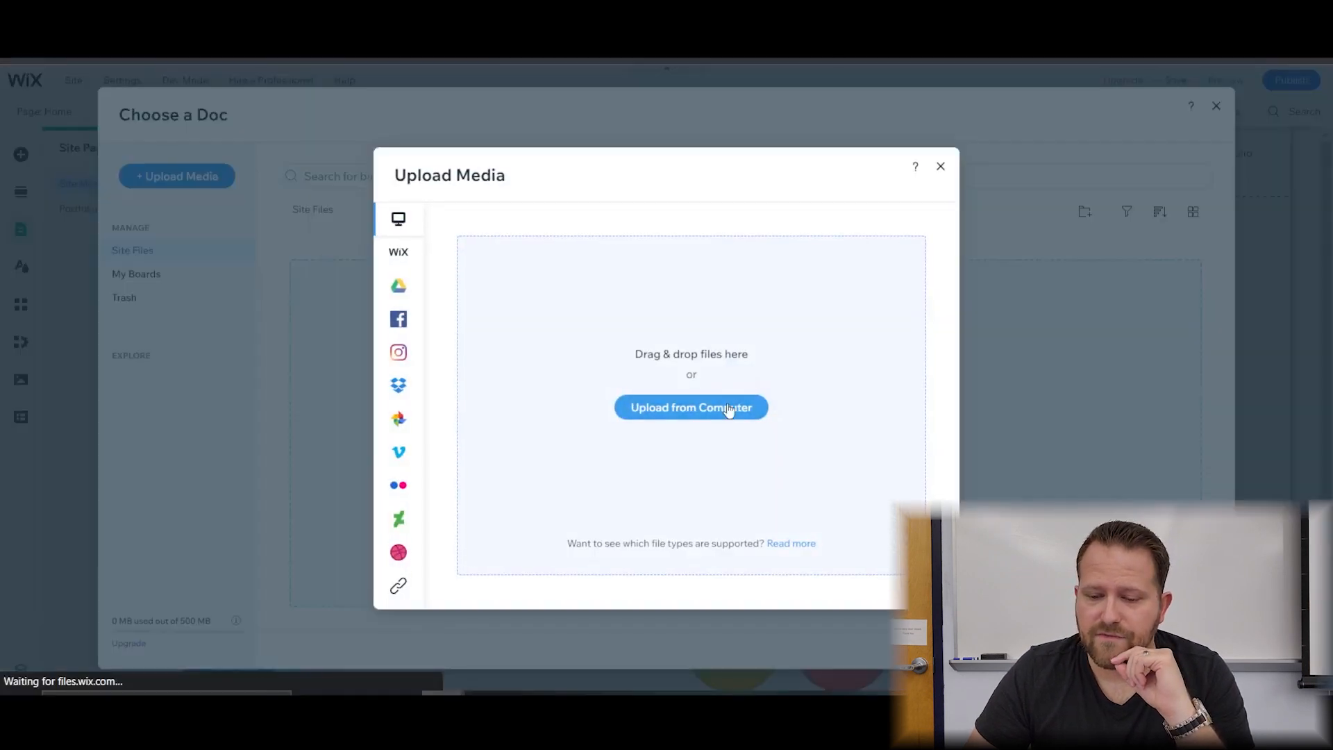
pyautogui.click(728, 410)
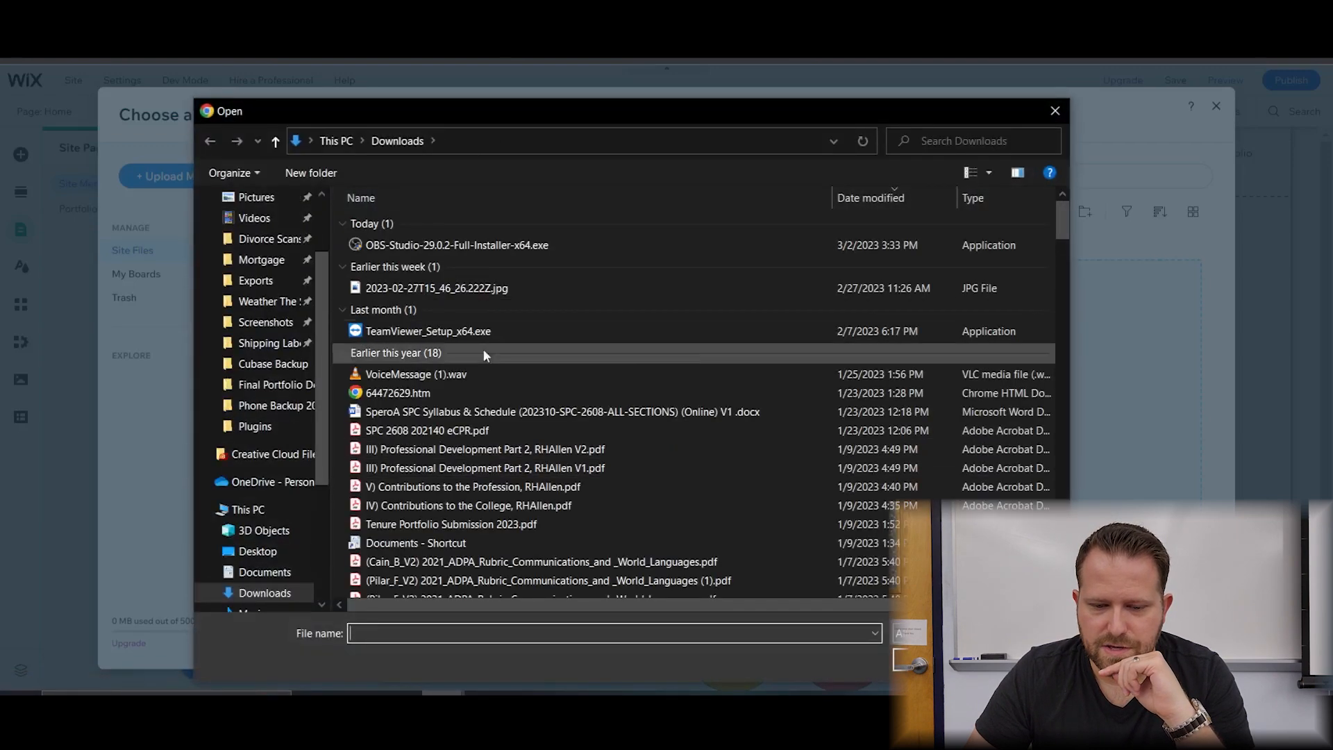
pyautogui.doubleClick(452, 430)
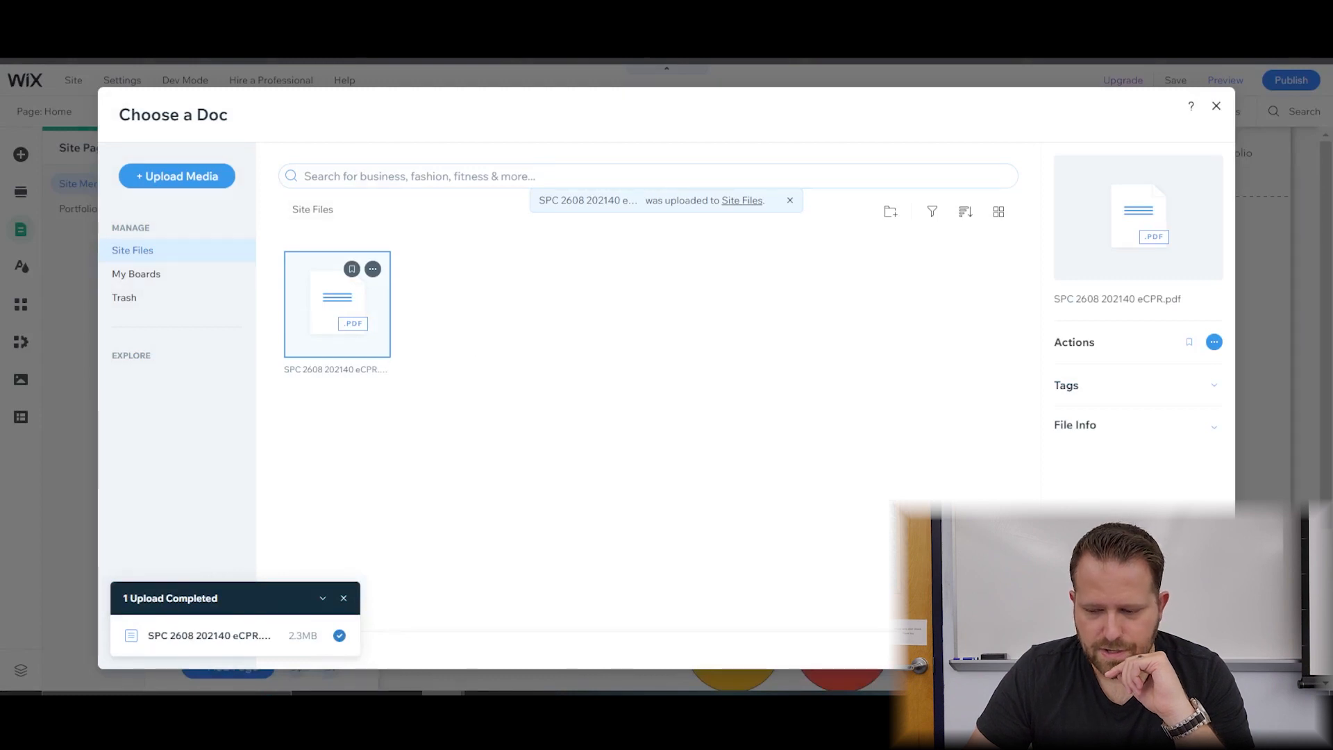
pyautogui.click(1179, 649)
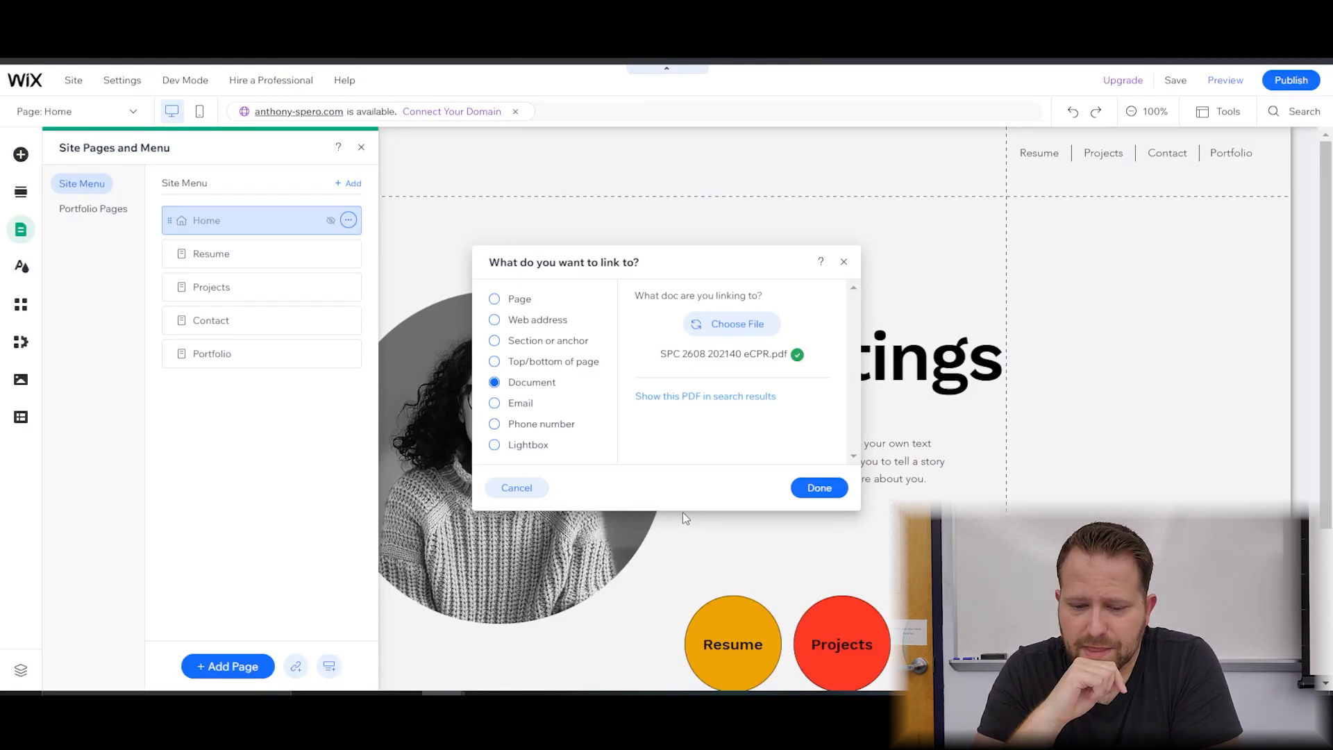
pyautogui.click(819, 487)
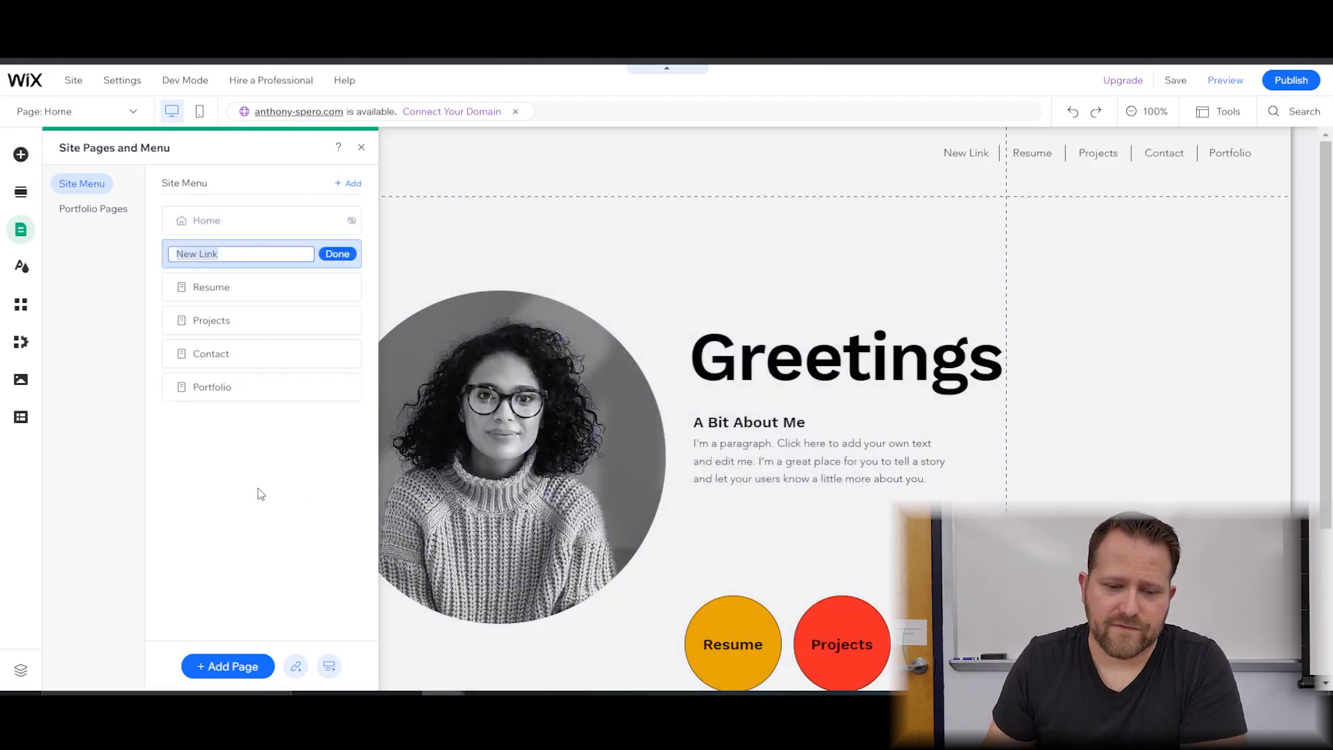
# Rename the PDF link to Resume, hide the original Resume page, and close the pages manager.
pyautogui.write('Resume')
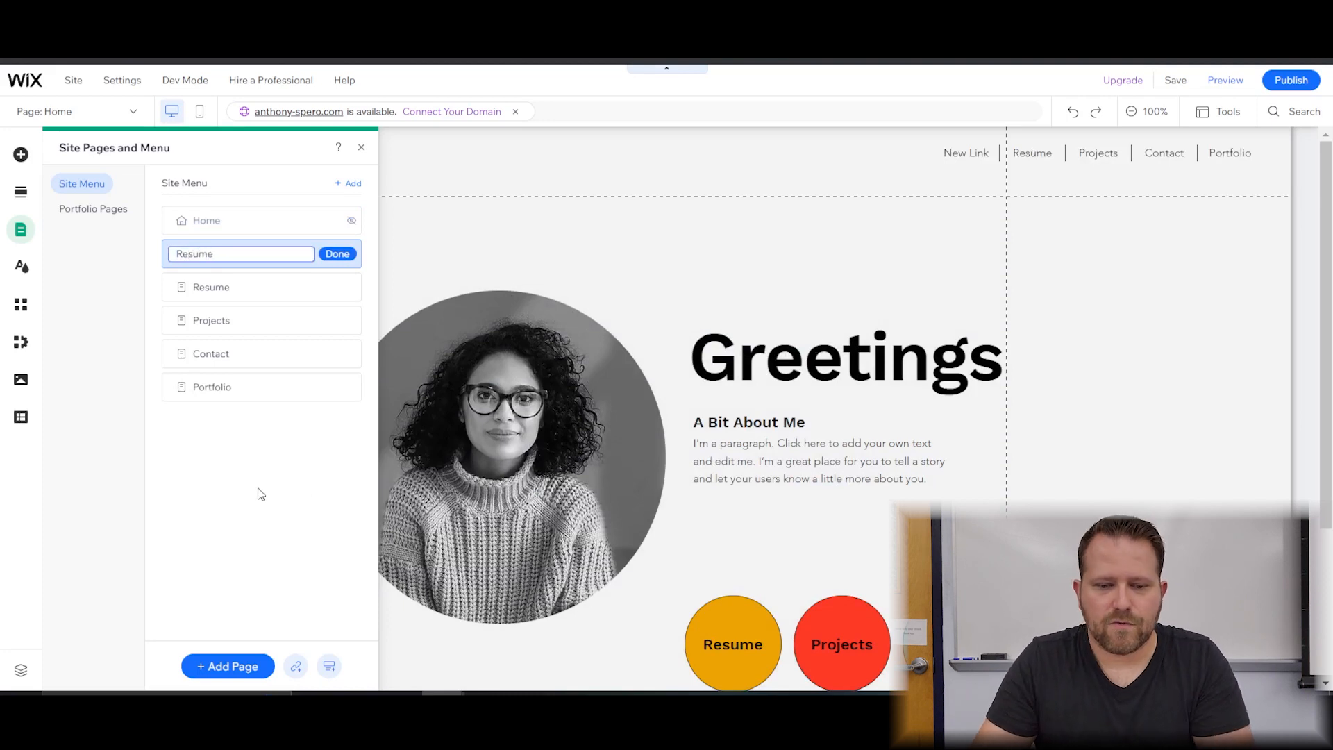
pyautogui.click(336, 254)
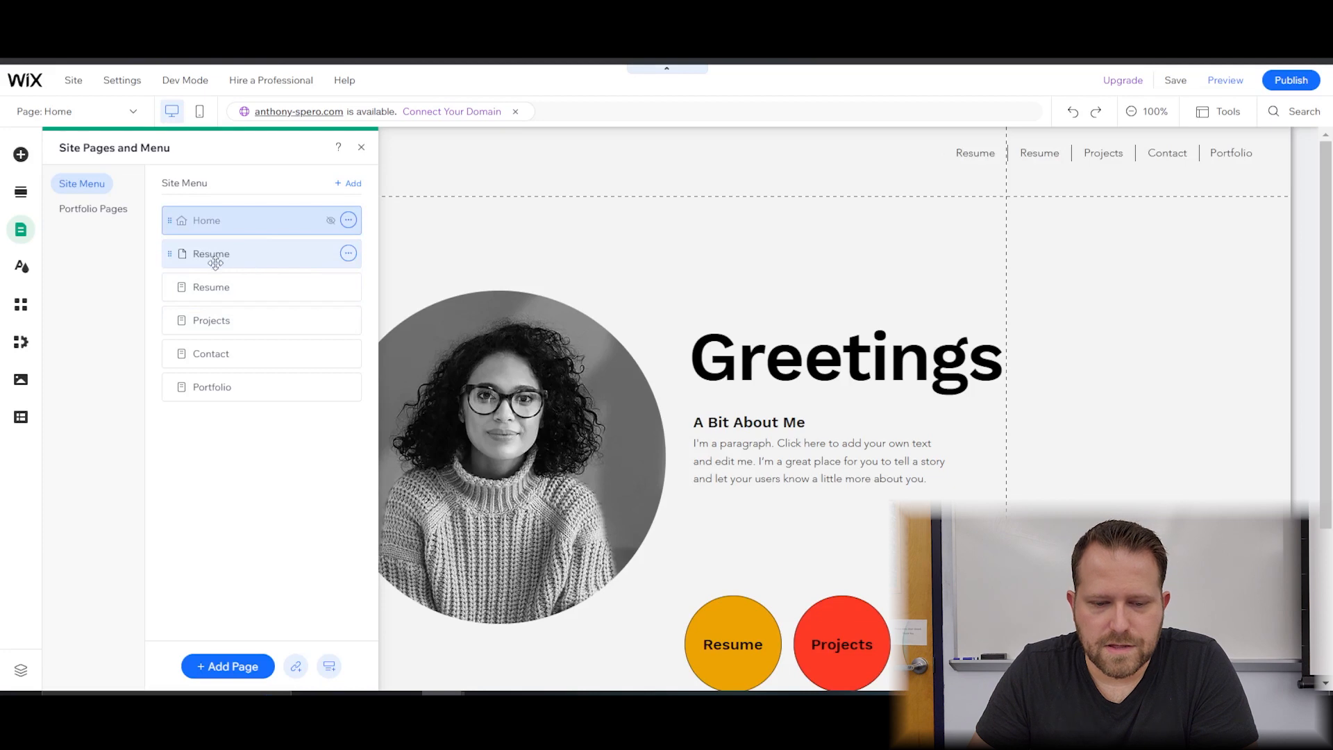
pyautogui.click(348, 287)
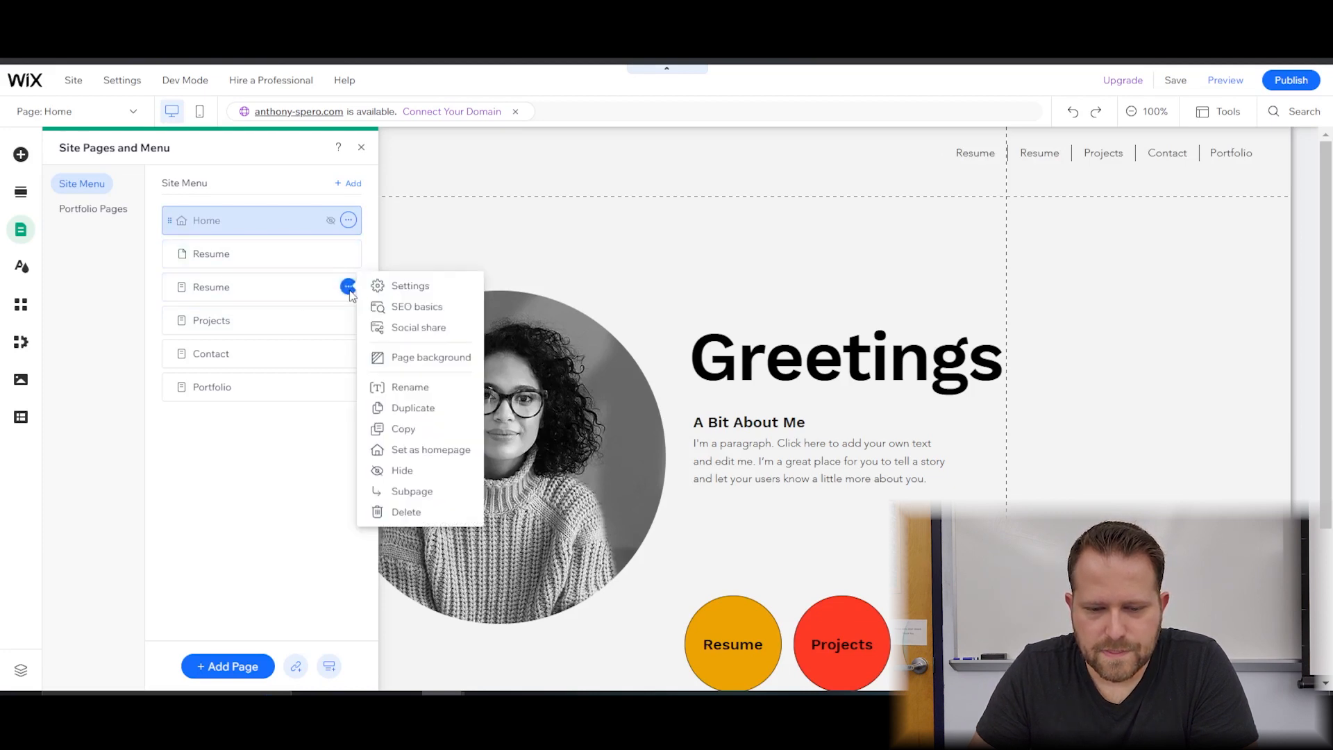
pyautogui.click(422, 469)
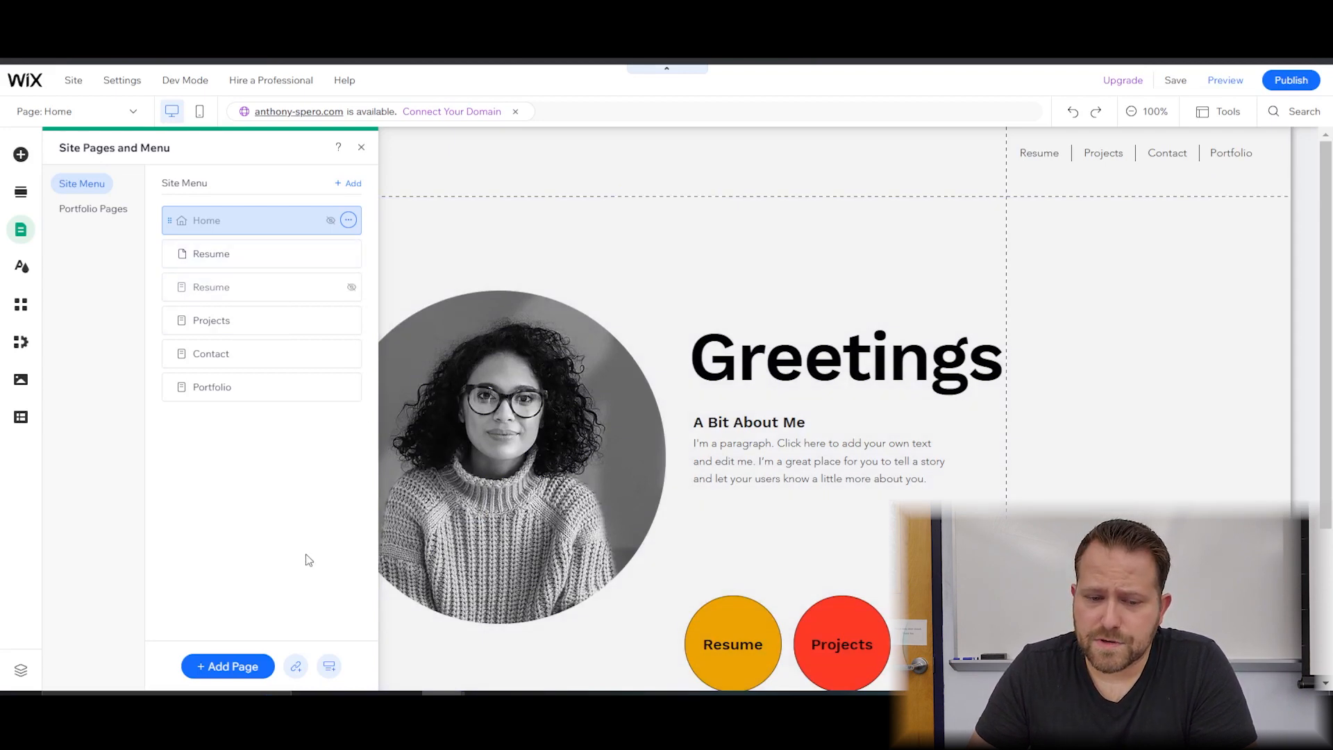
pyautogui.click(360, 147)
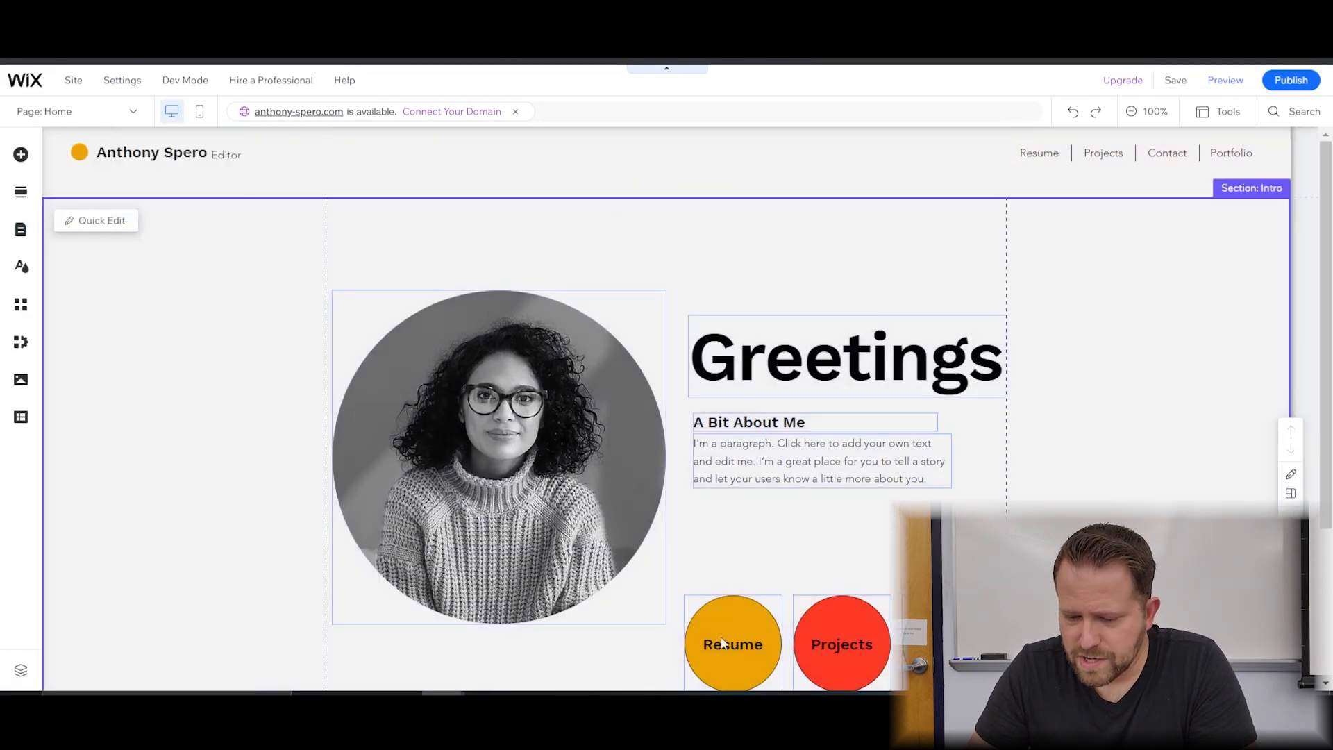
pyautogui.click(728, 635)
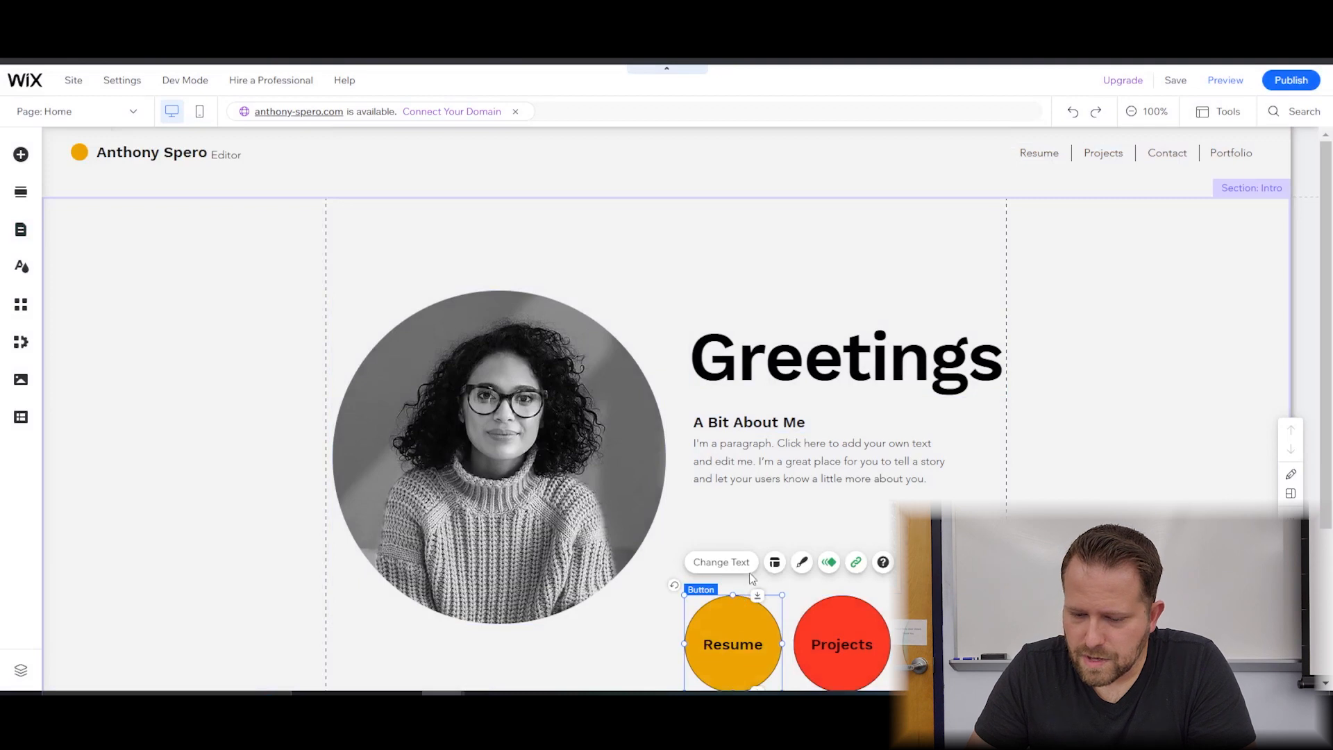
pyautogui.click(855, 562)
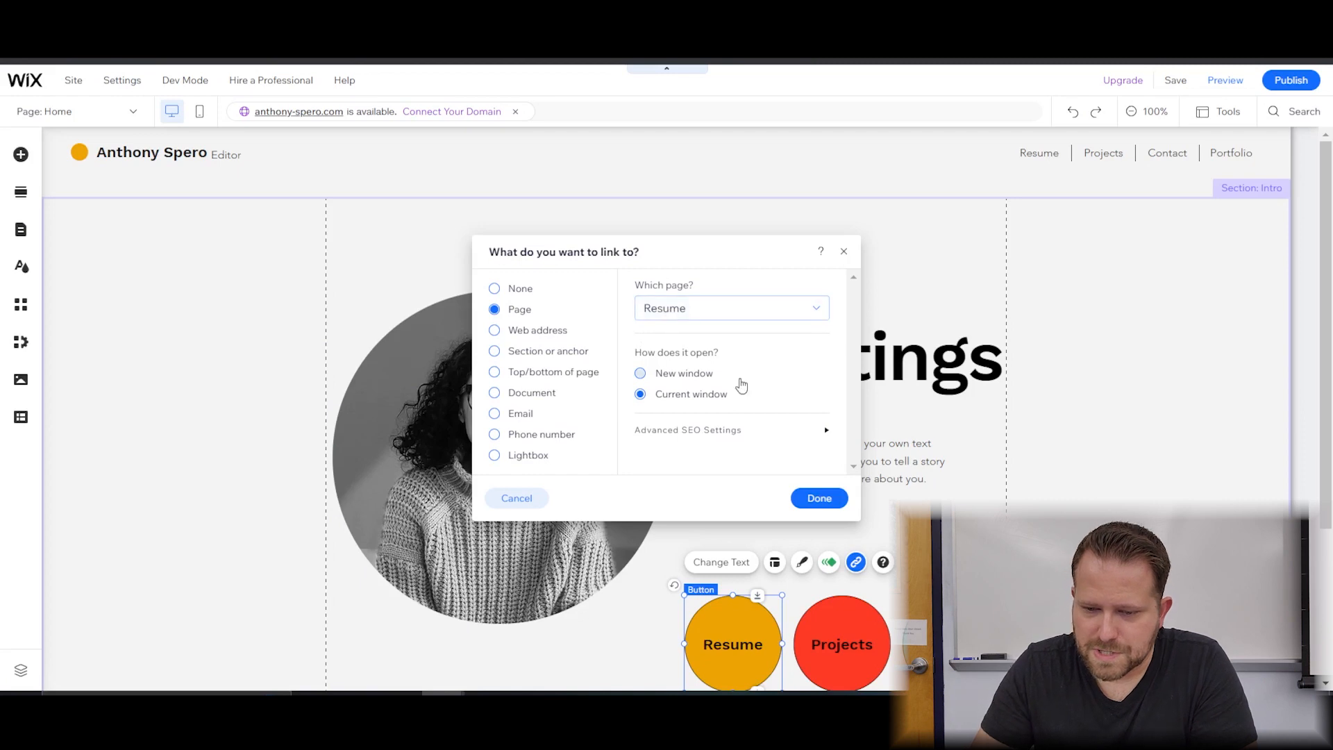
pyautogui.click(785, 307)
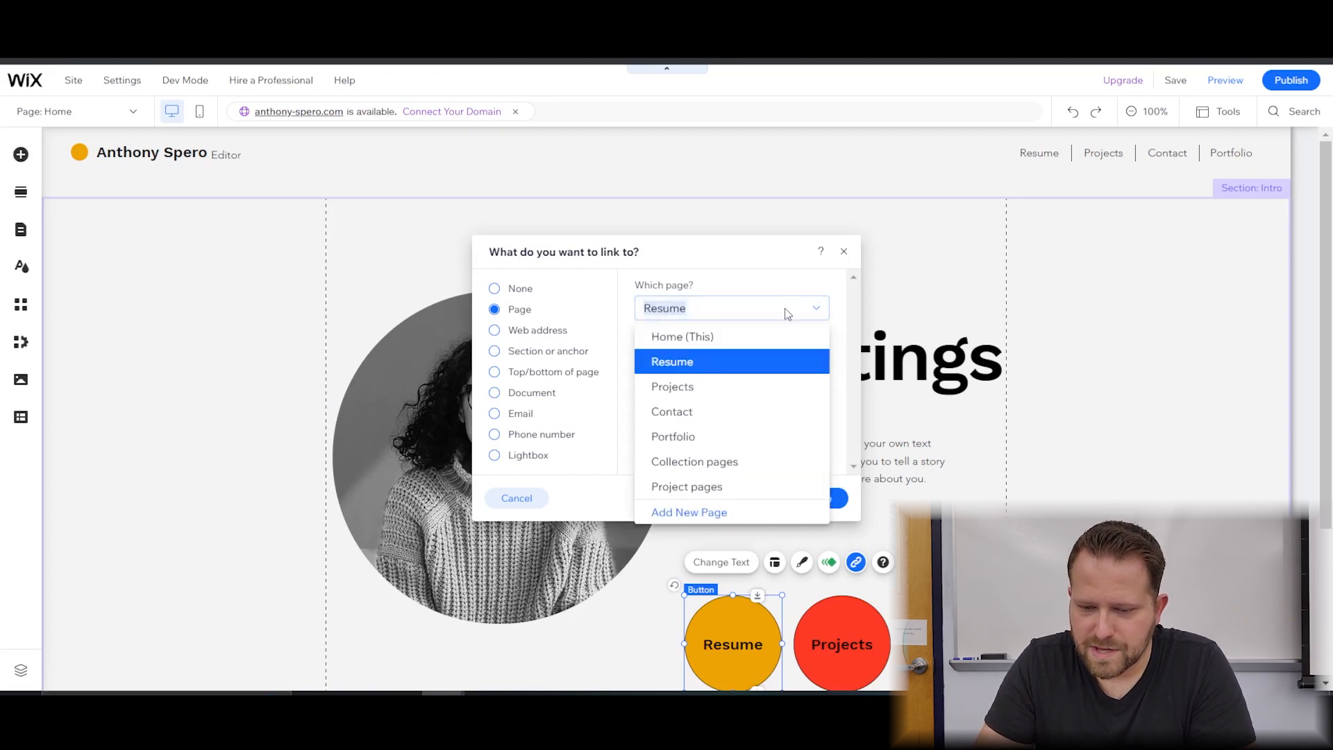
pyautogui.click(782, 276)
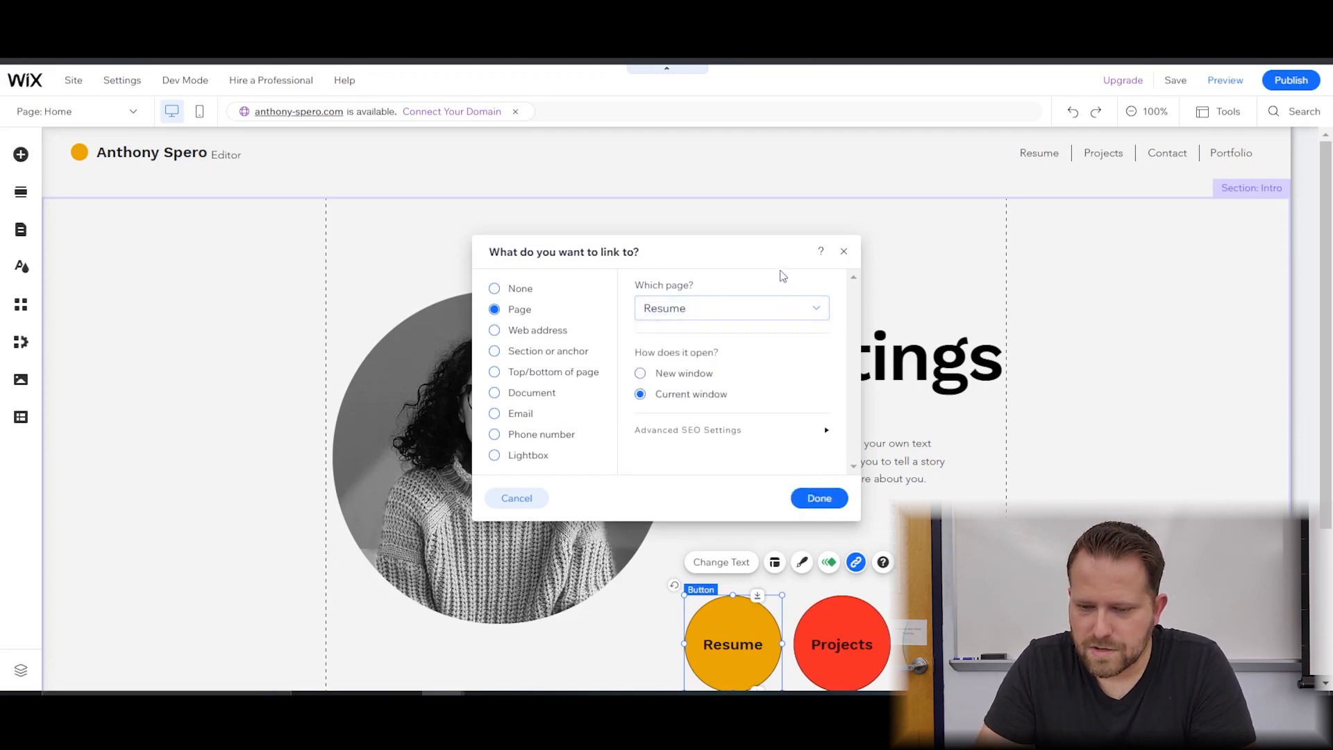
pyautogui.click(820, 498)
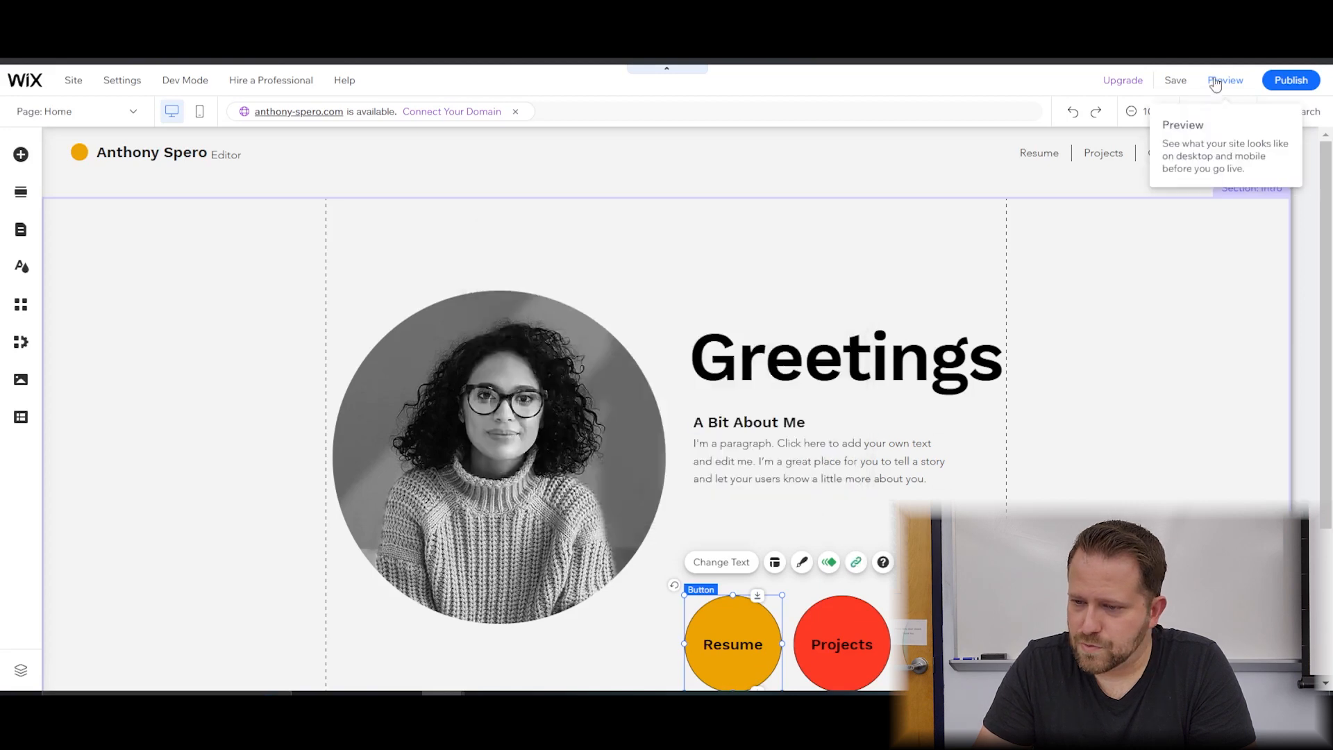
# Save and preview the site, testing the Resume button and the Resume menu link's PDF.
pyautogui.click(1172, 81)
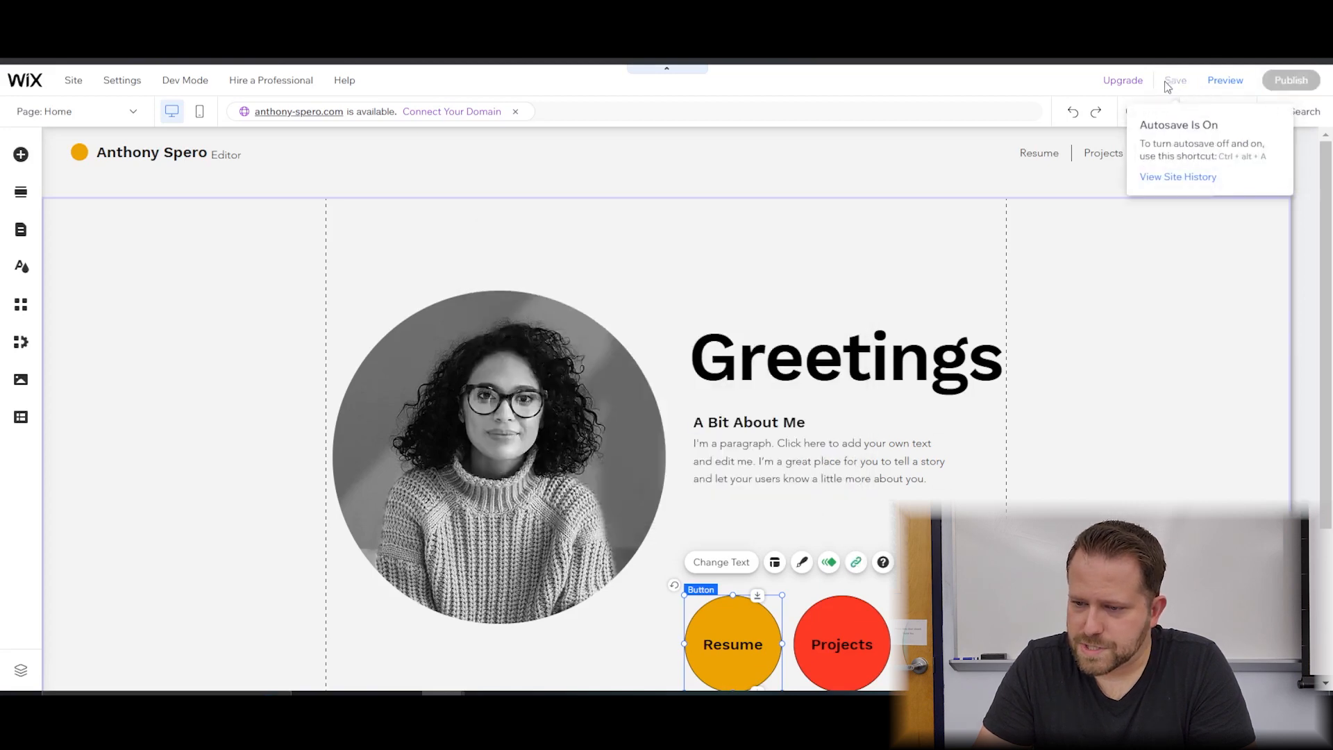
pyautogui.click(1223, 82)
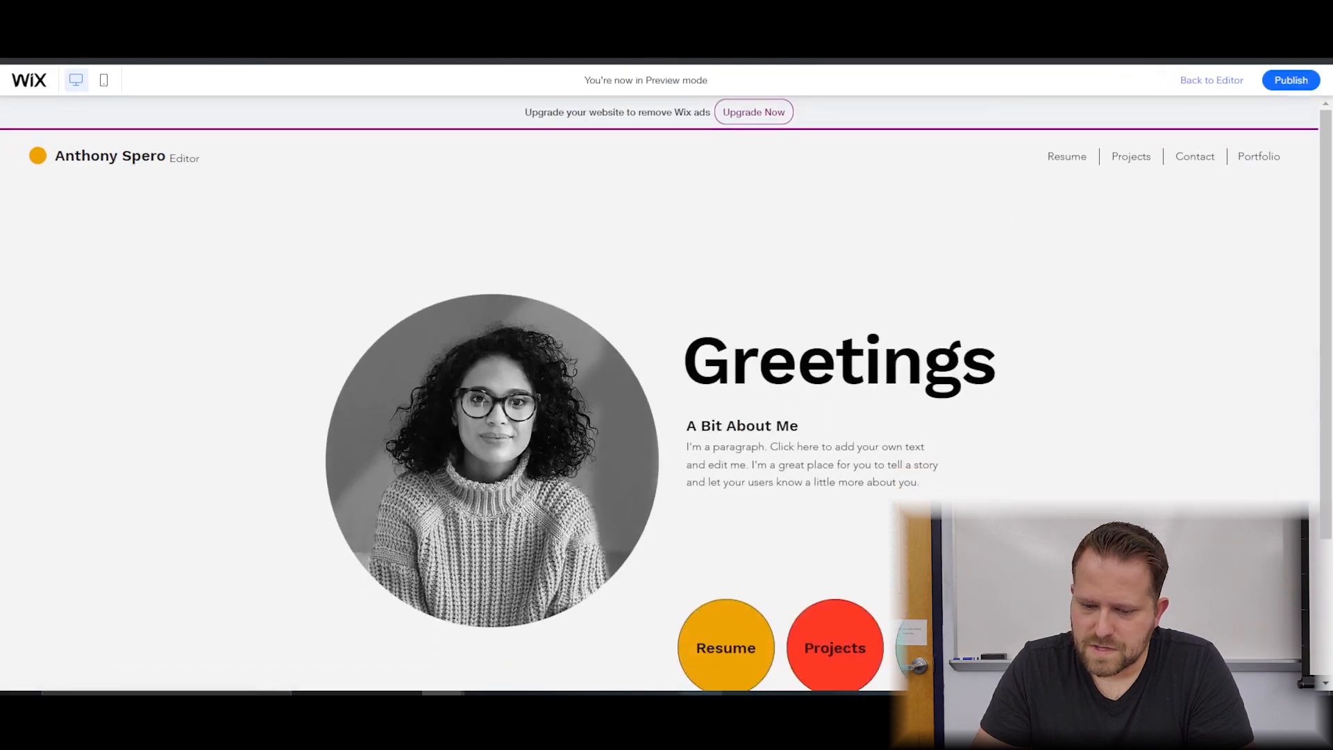
pyautogui.click(762, 657)
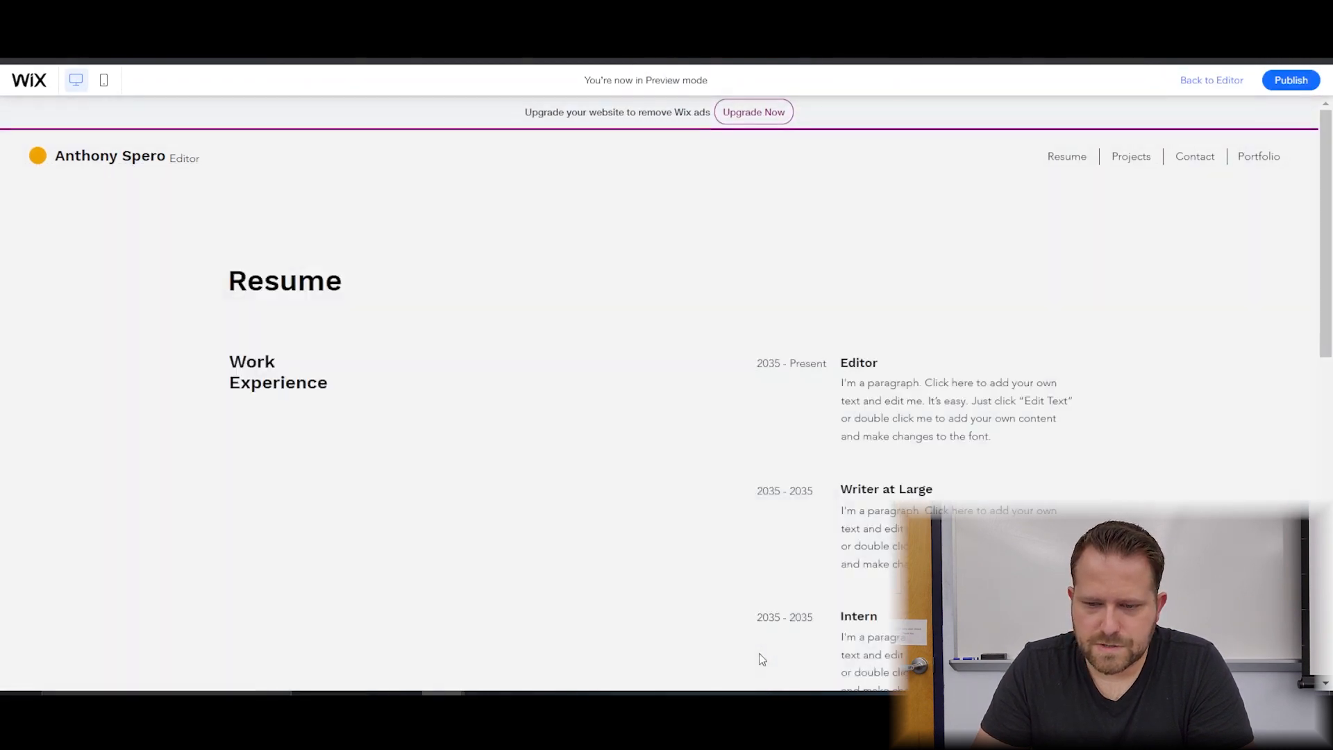
pyautogui.click(1075, 167)
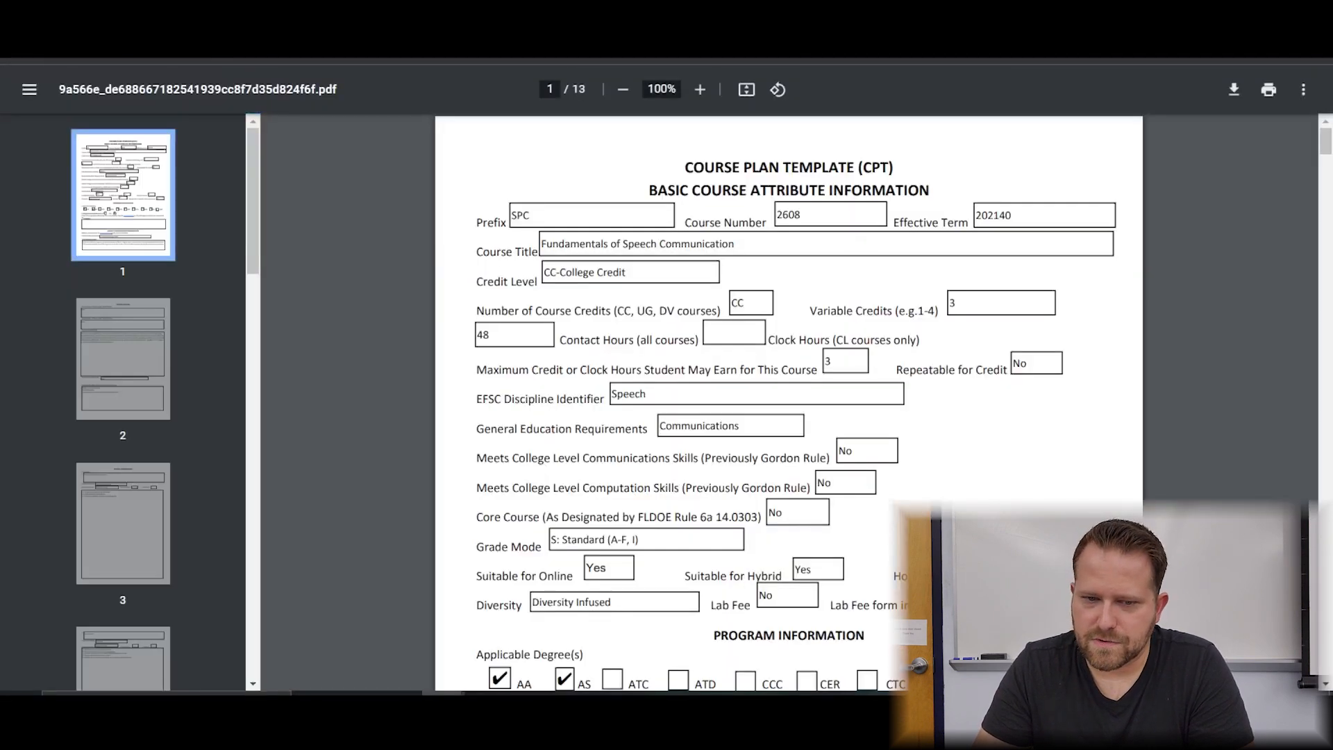
pyautogui.click(12, 37)
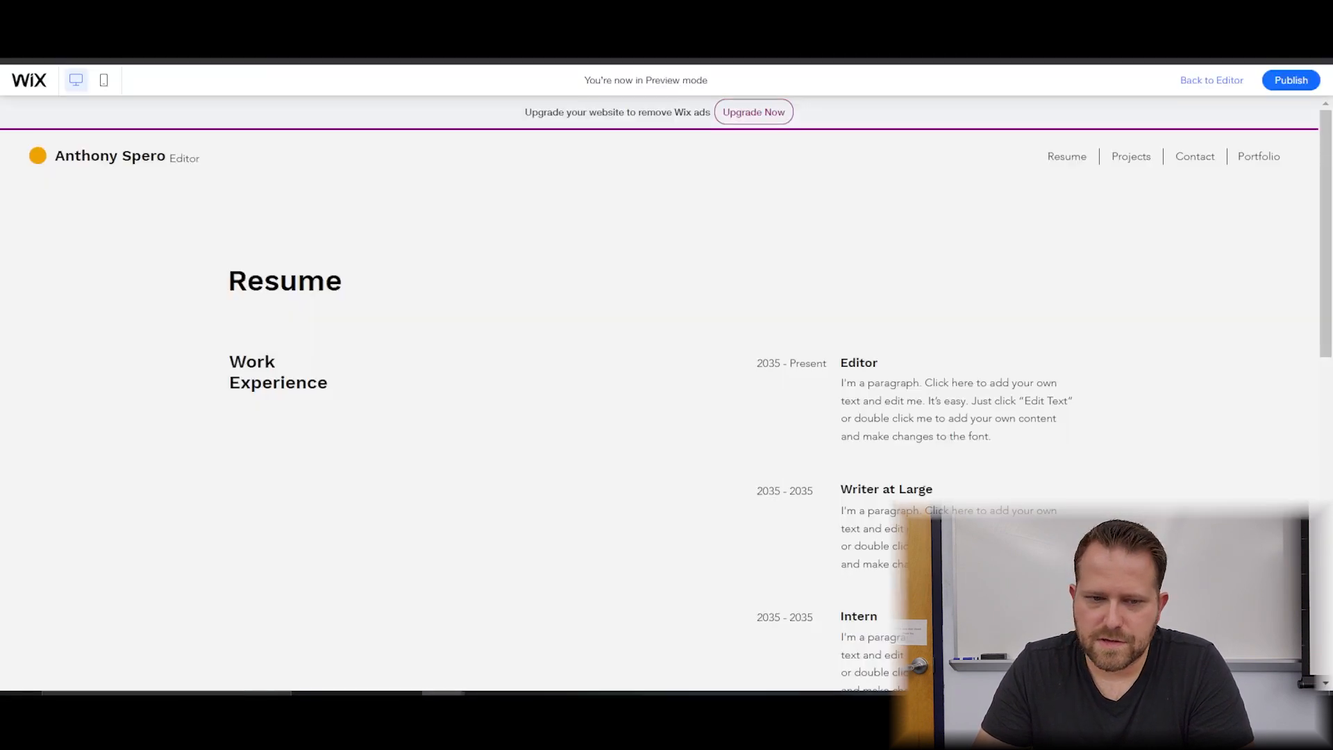
pyautogui.moveTo(100, 111)
pyautogui.click(105, 164)
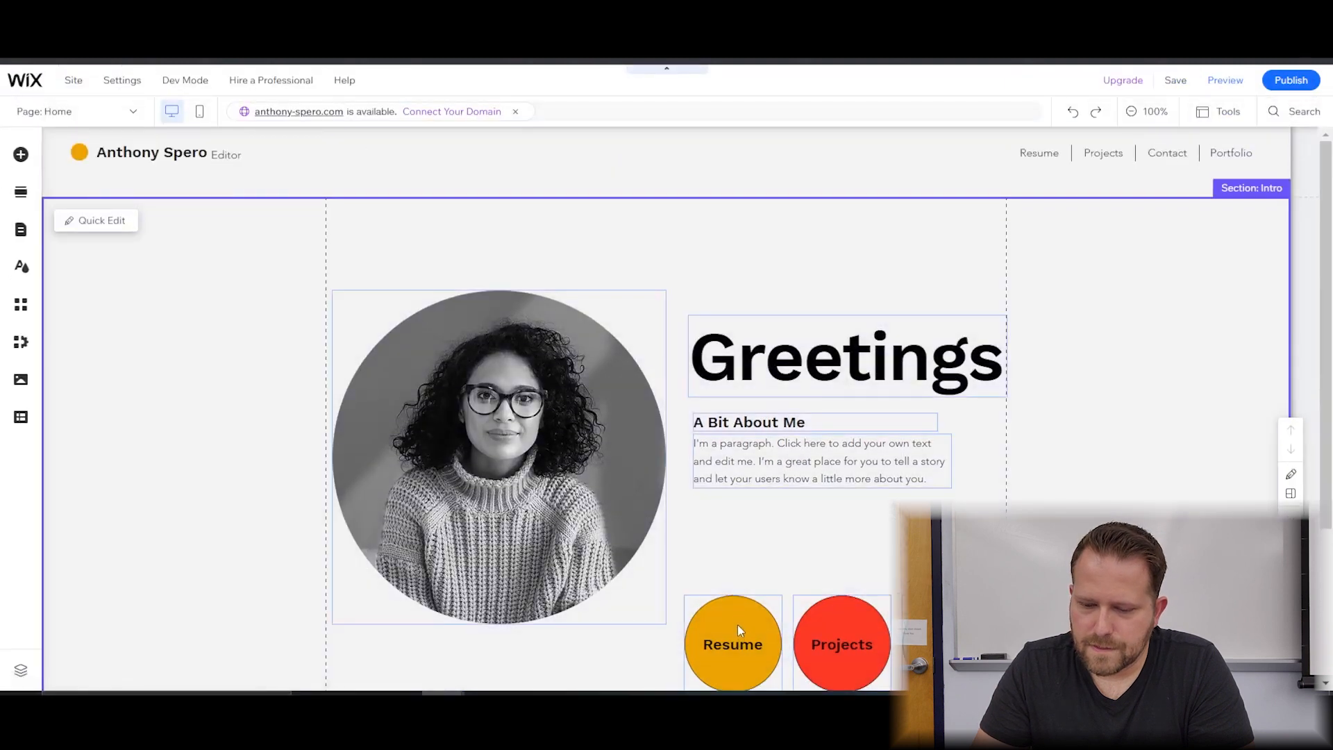
pyautogui.click(737, 623)
pyautogui.click(775, 562)
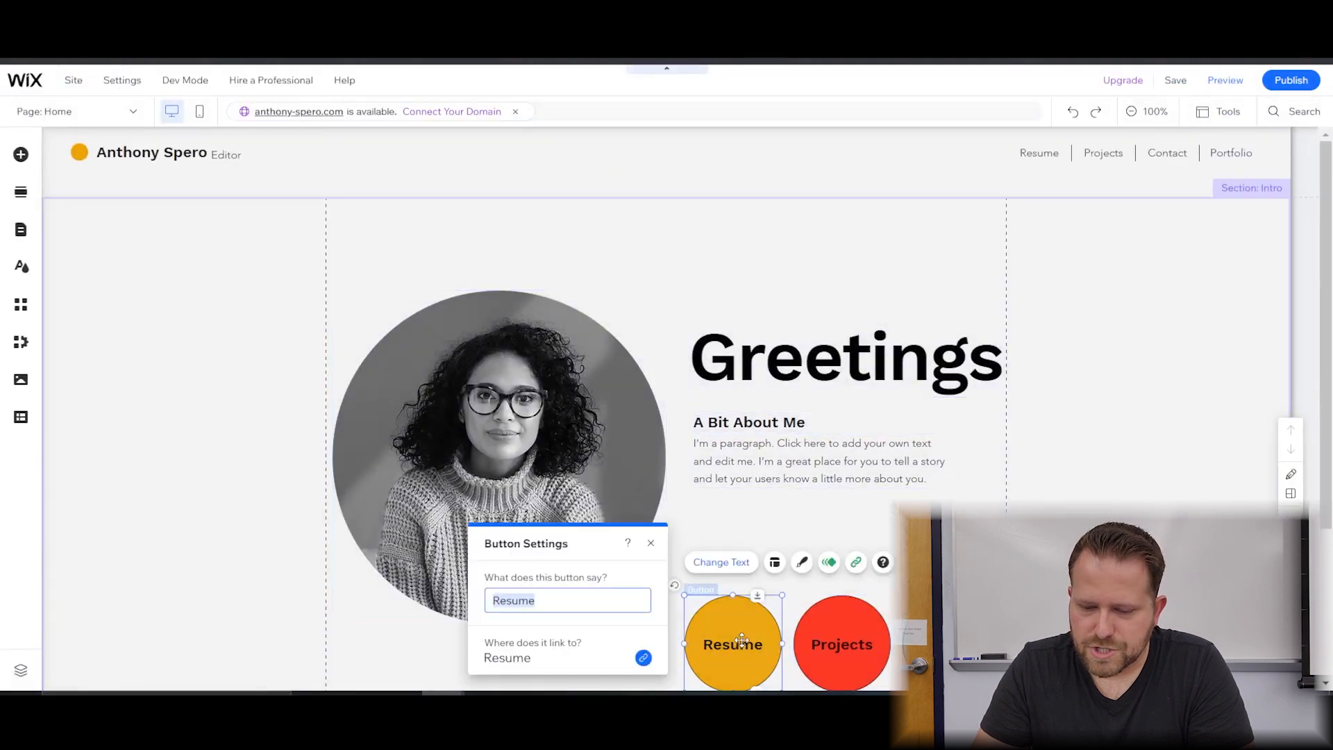
pyautogui.click(856, 561)
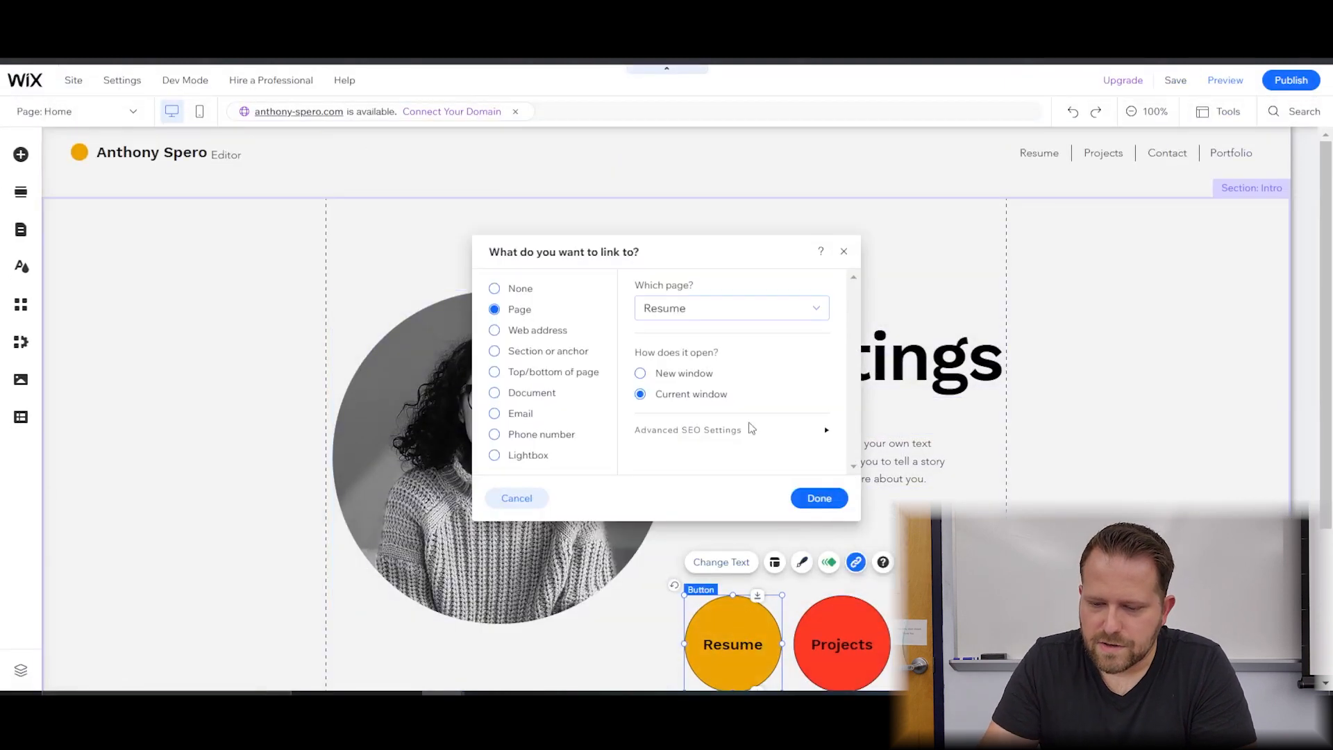
pyautogui.click(522, 393)
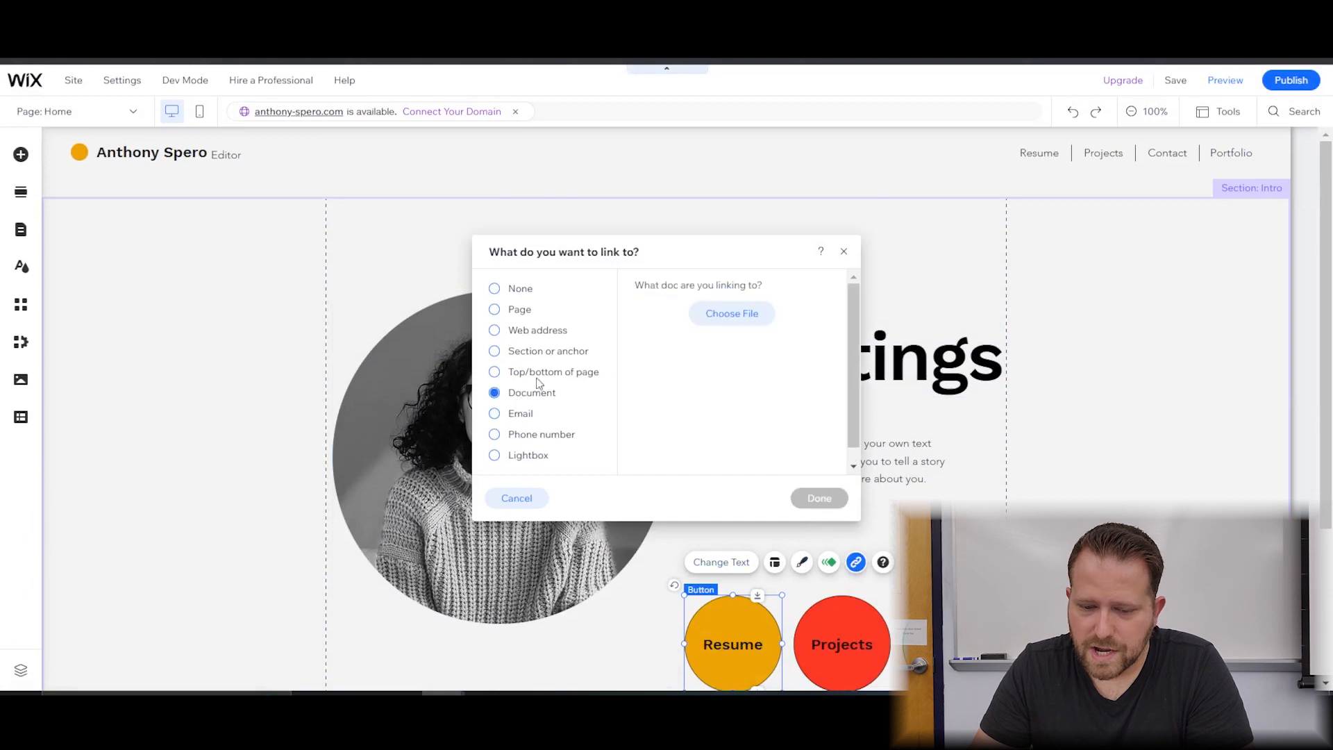
pyautogui.click(740, 312)
pyautogui.click(370, 328)
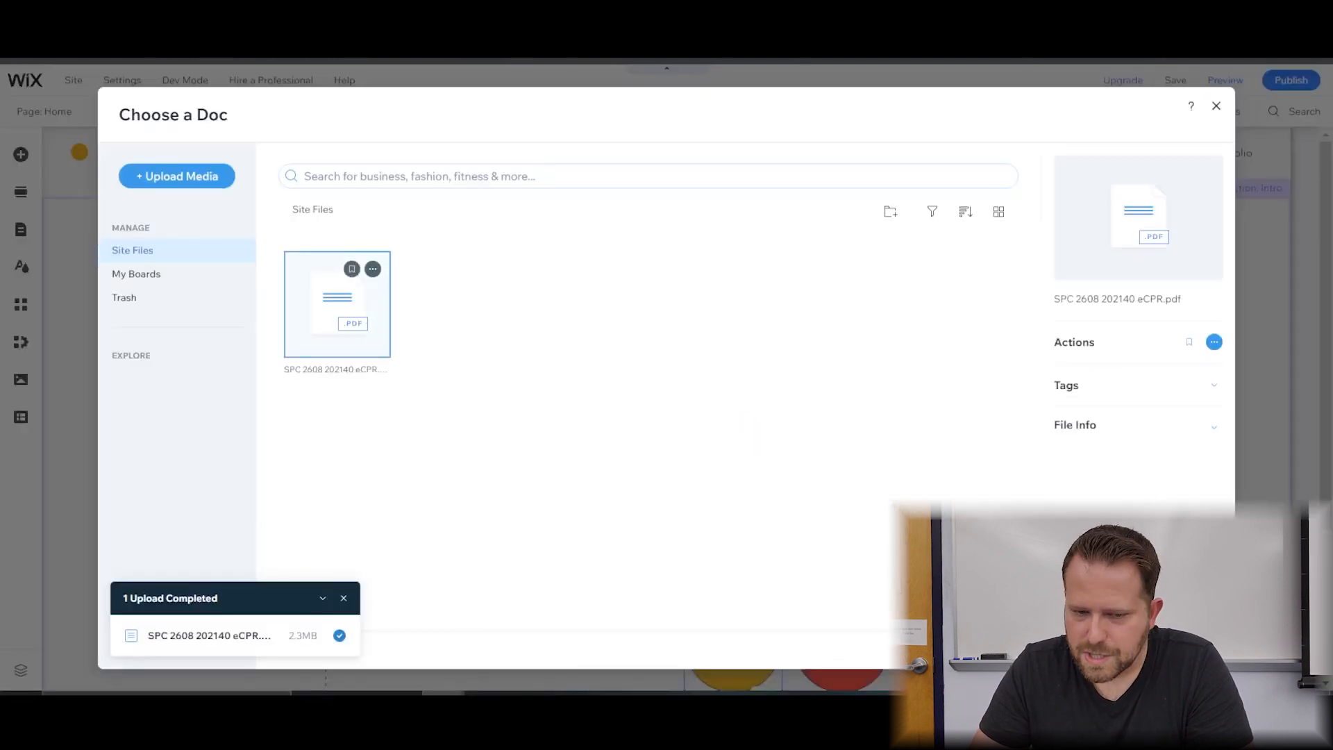
pyautogui.click(1173, 649)
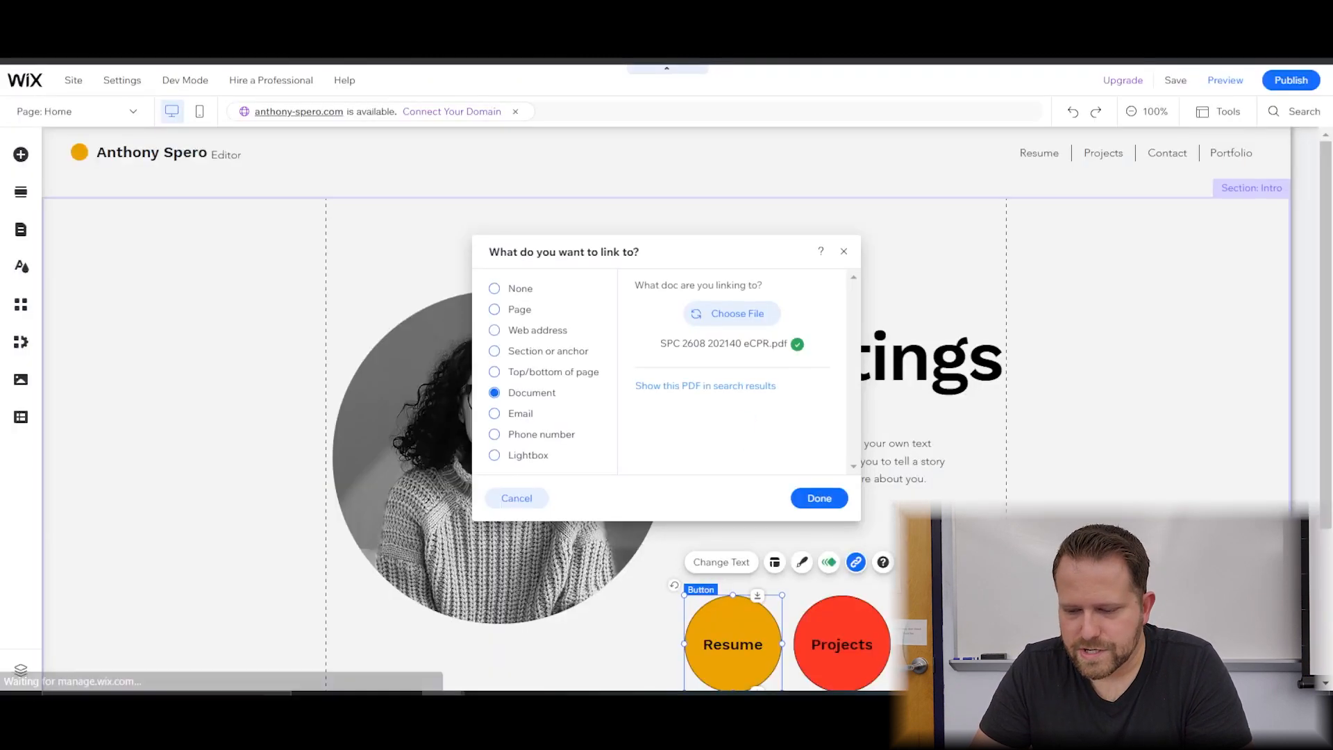
pyautogui.click(839, 500)
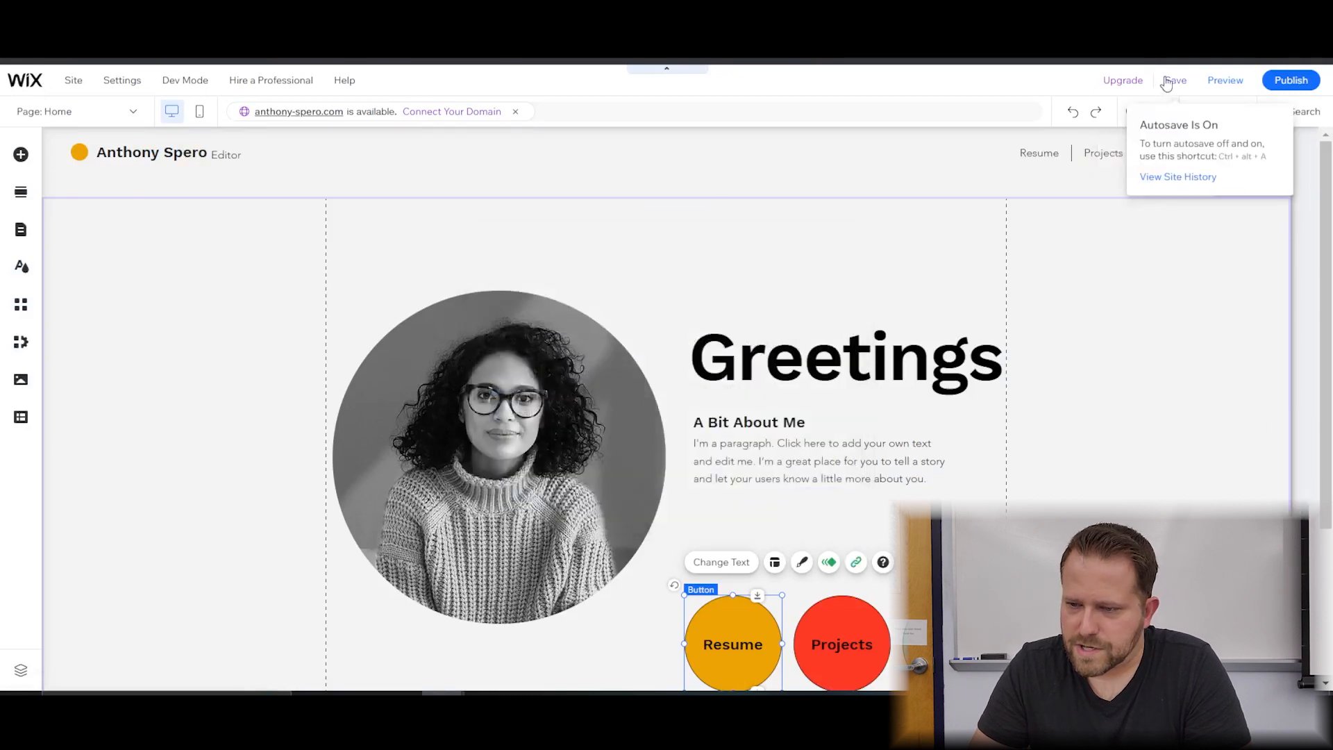
pyautogui.click(1175, 80)
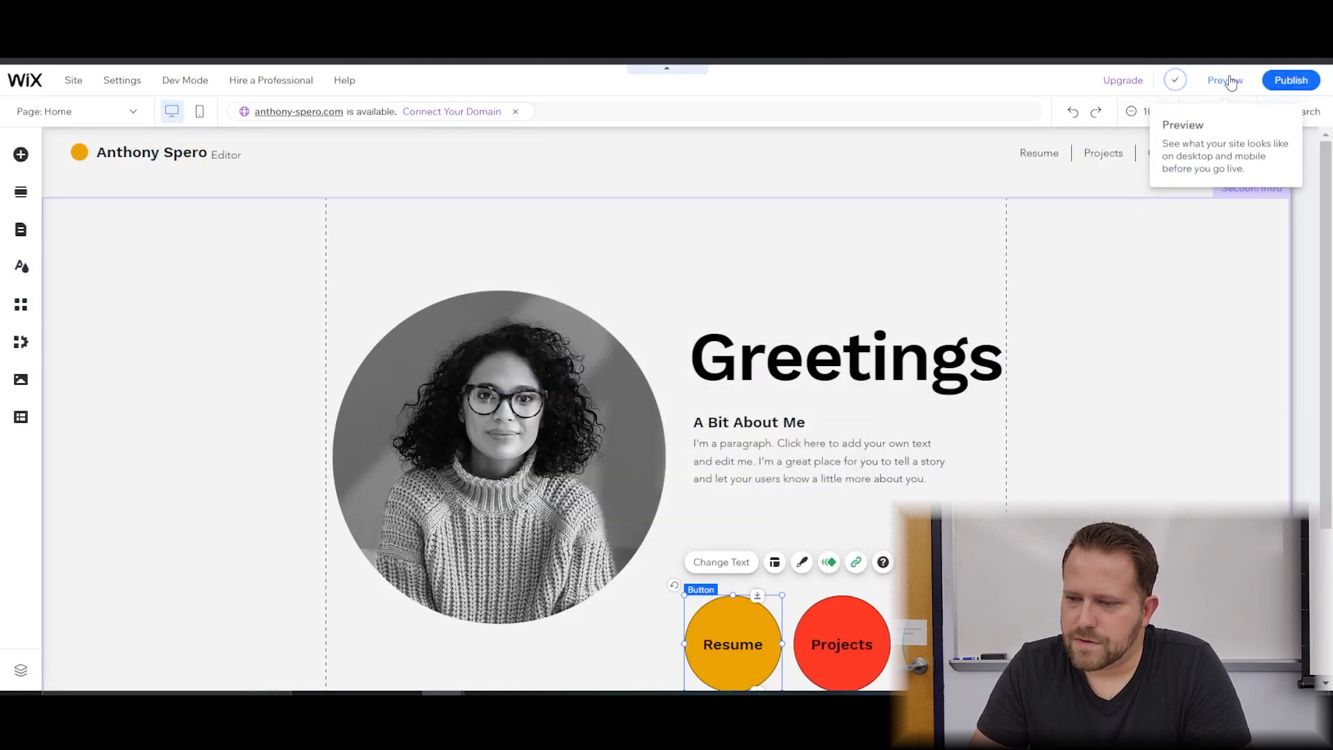
pyautogui.click(1225, 81)
pyautogui.scroll(-3, 1134, 439)
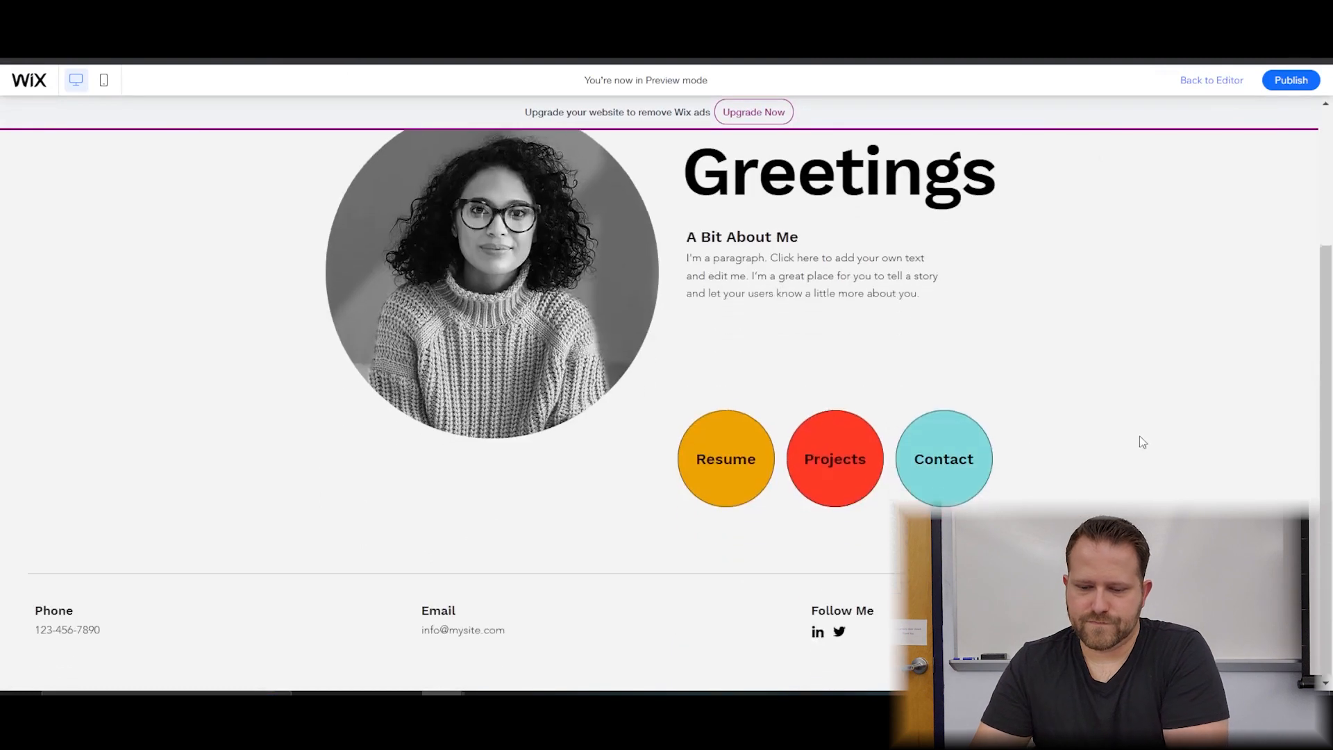
pyautogui.click(698, 439)
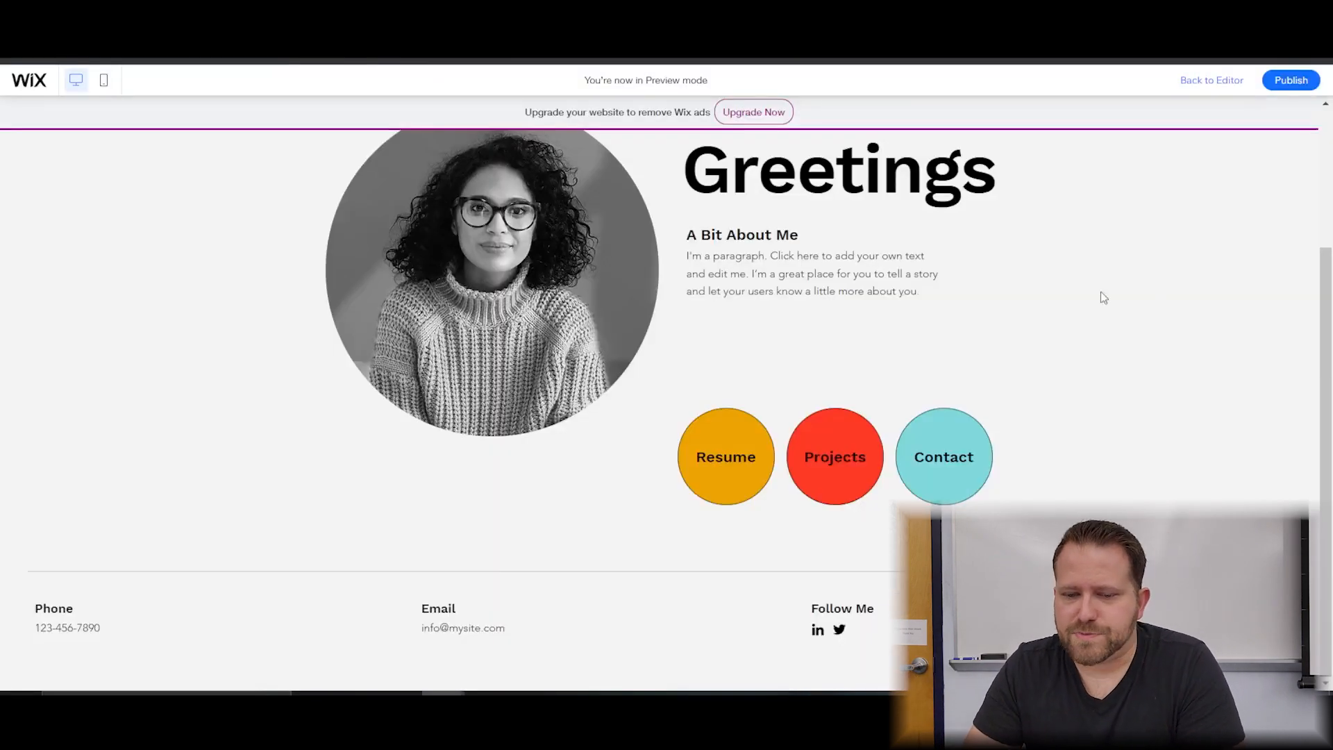
pyautogui.scroll(3, 1104, 297)
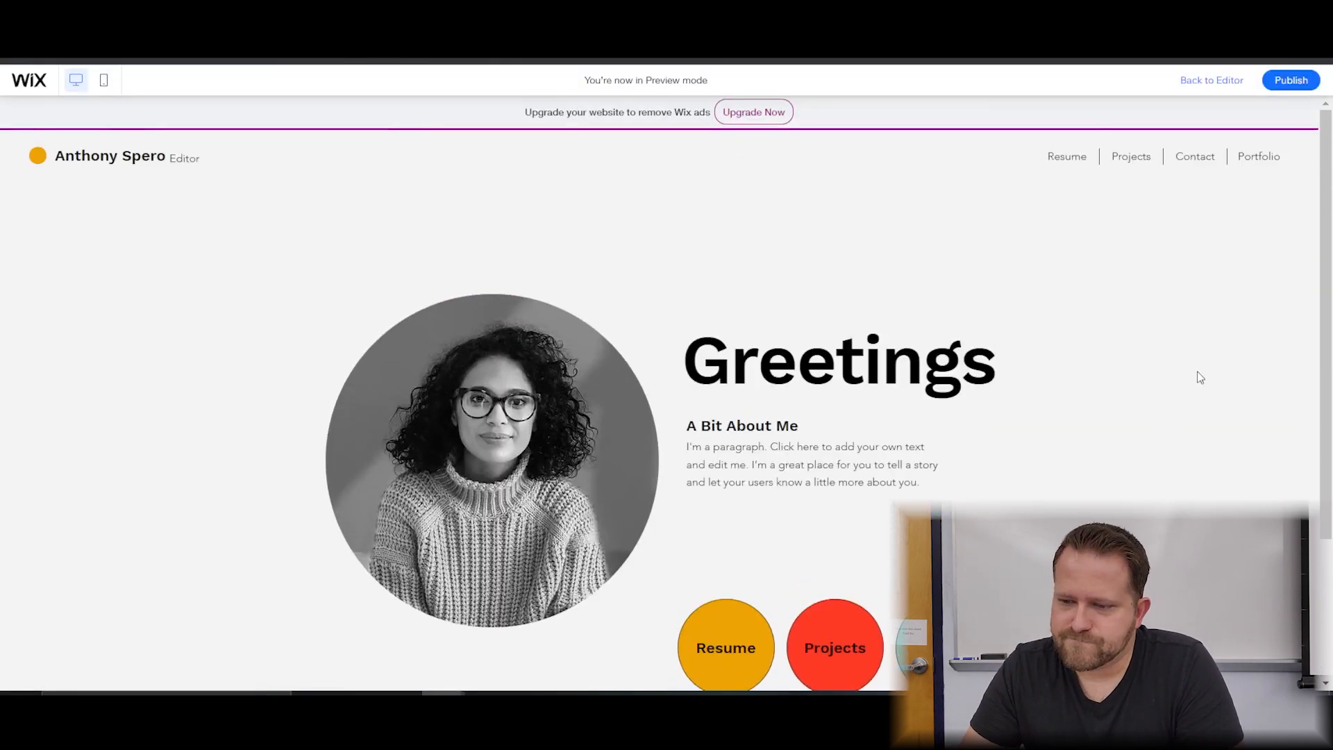
pyautogui.click(1188, 81)
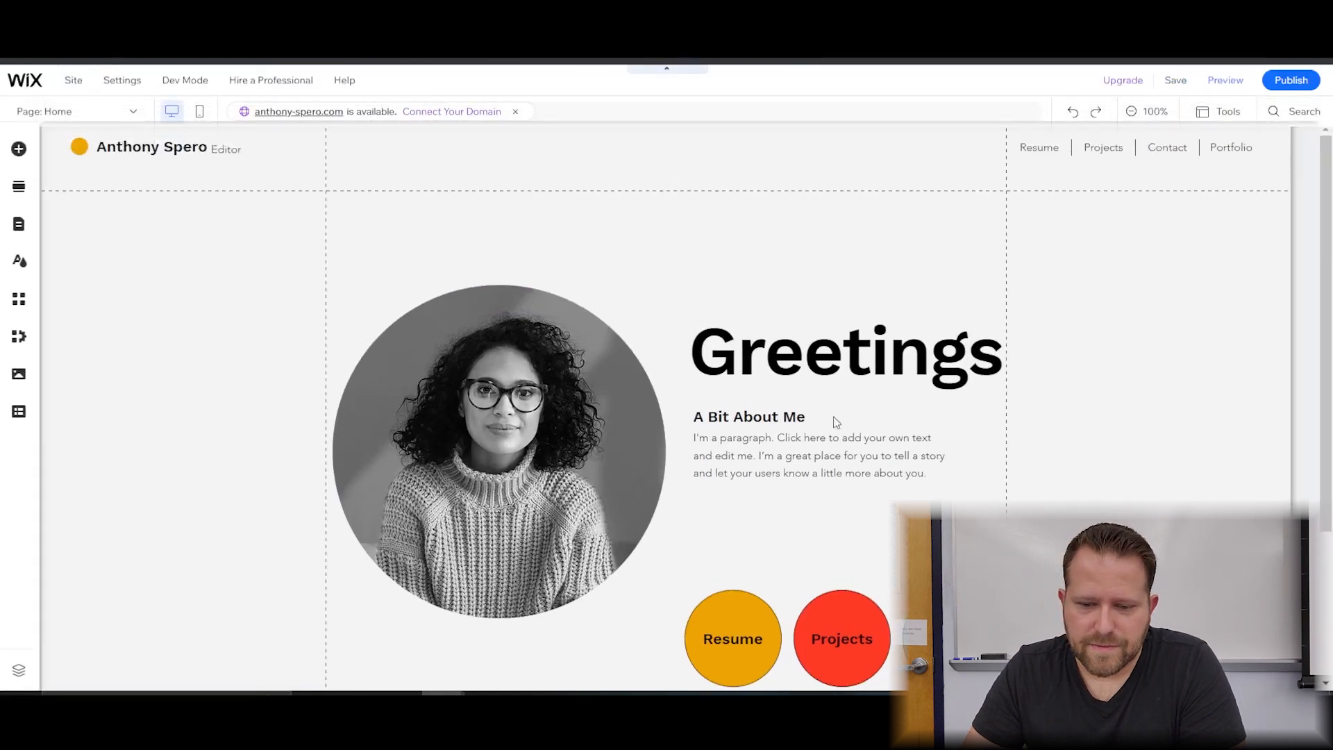
pyautogui.click(460, 404)
pyautogui.doubleClick(459, 405)
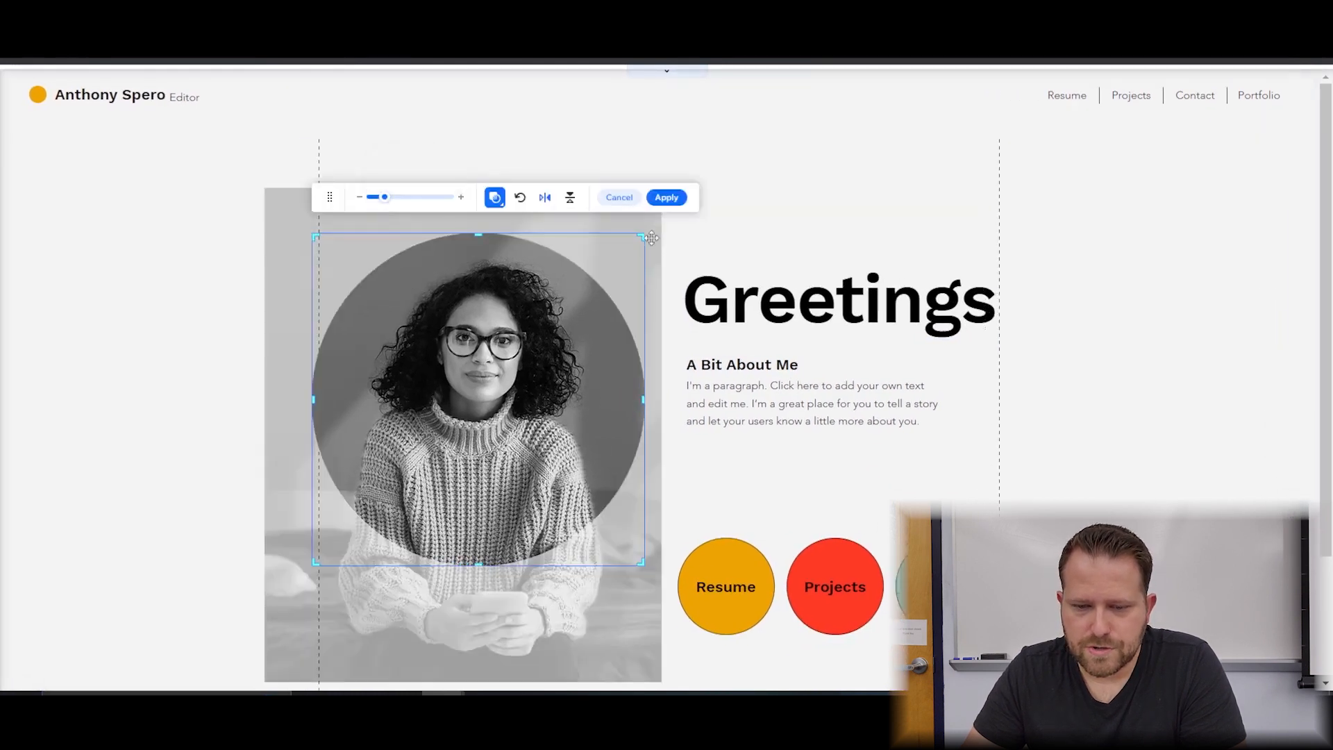
pyautogui.click(613, 202)
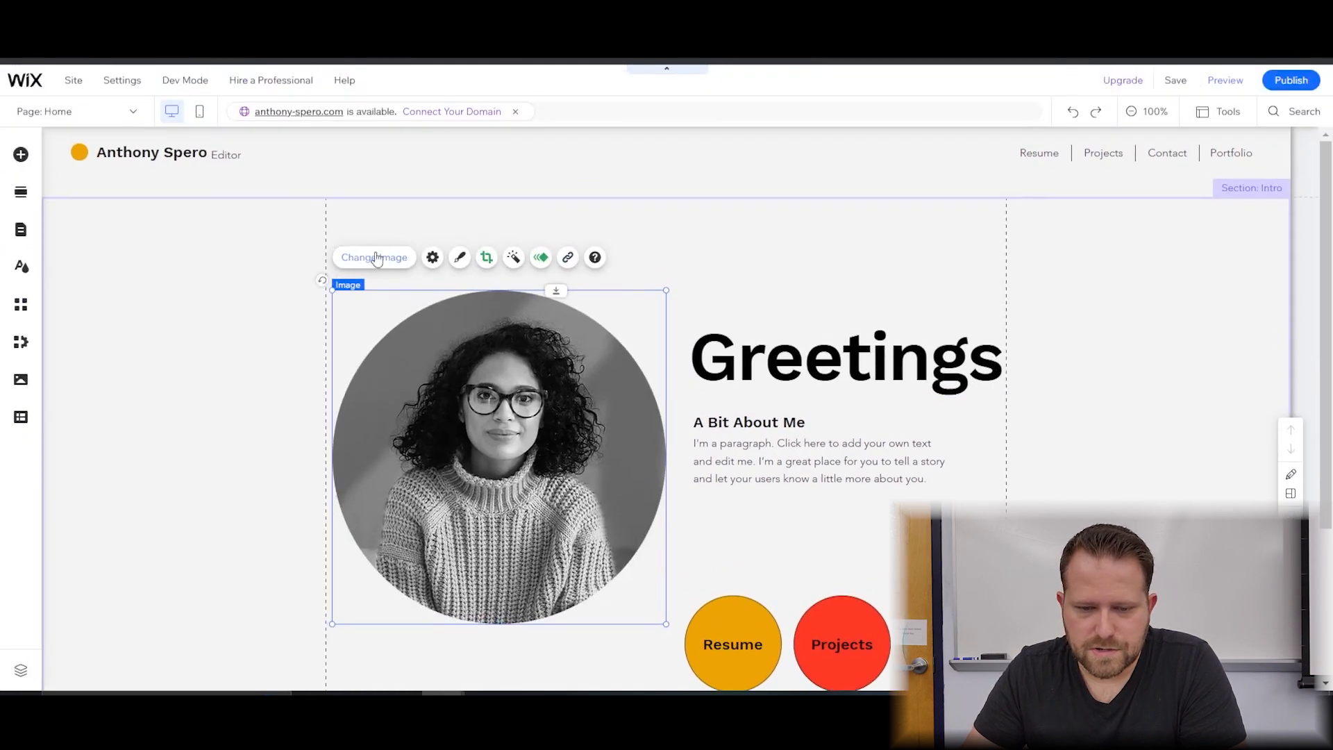
pyautogui.click(372, 256)
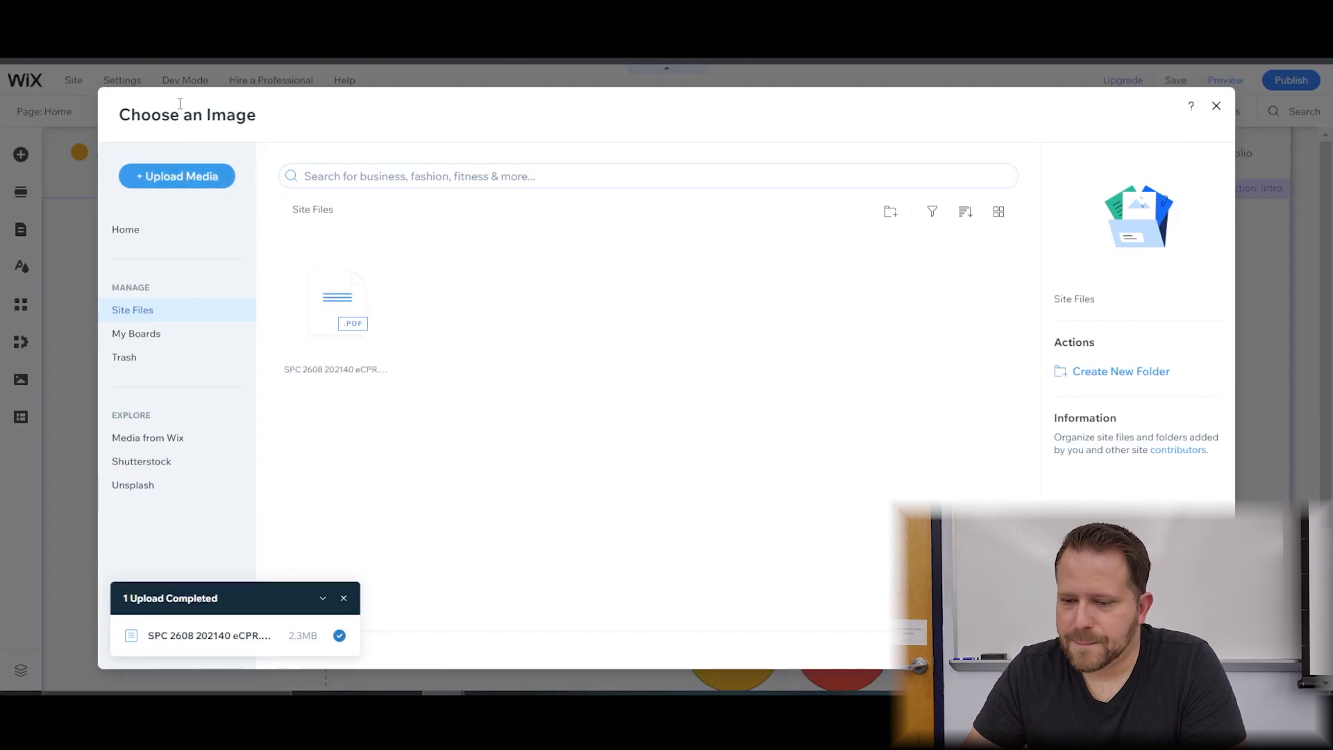
pyautogui.click(172, 177)
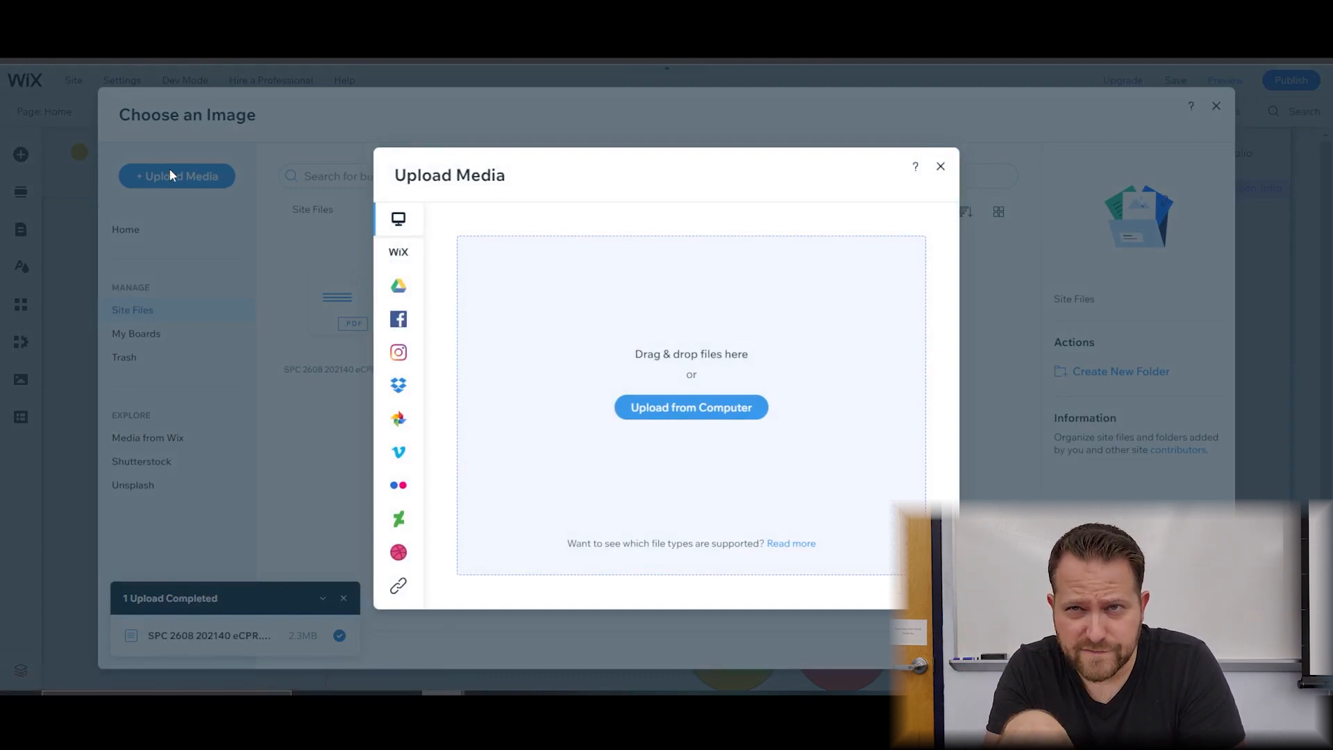
pyautogui.click(941, 168)
pyautogui.click(1216, 107)
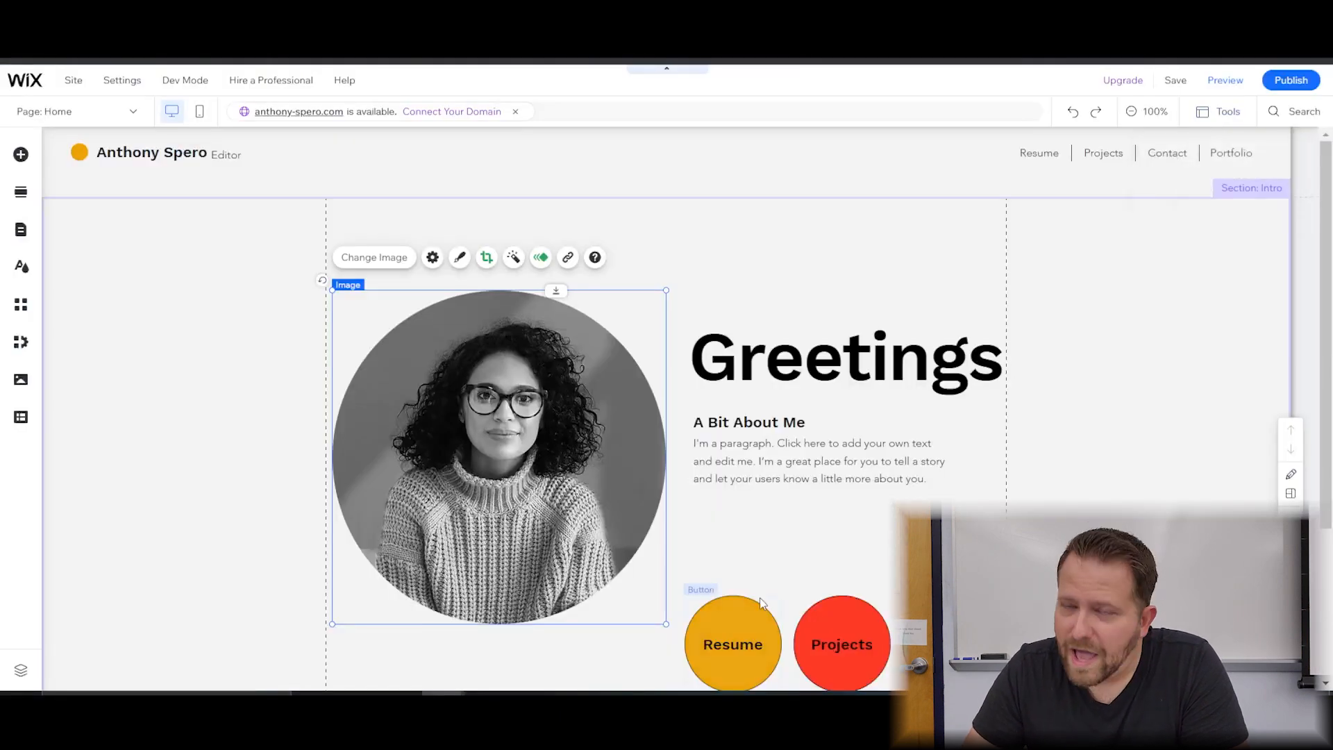
pyautogui.click(221, 434)
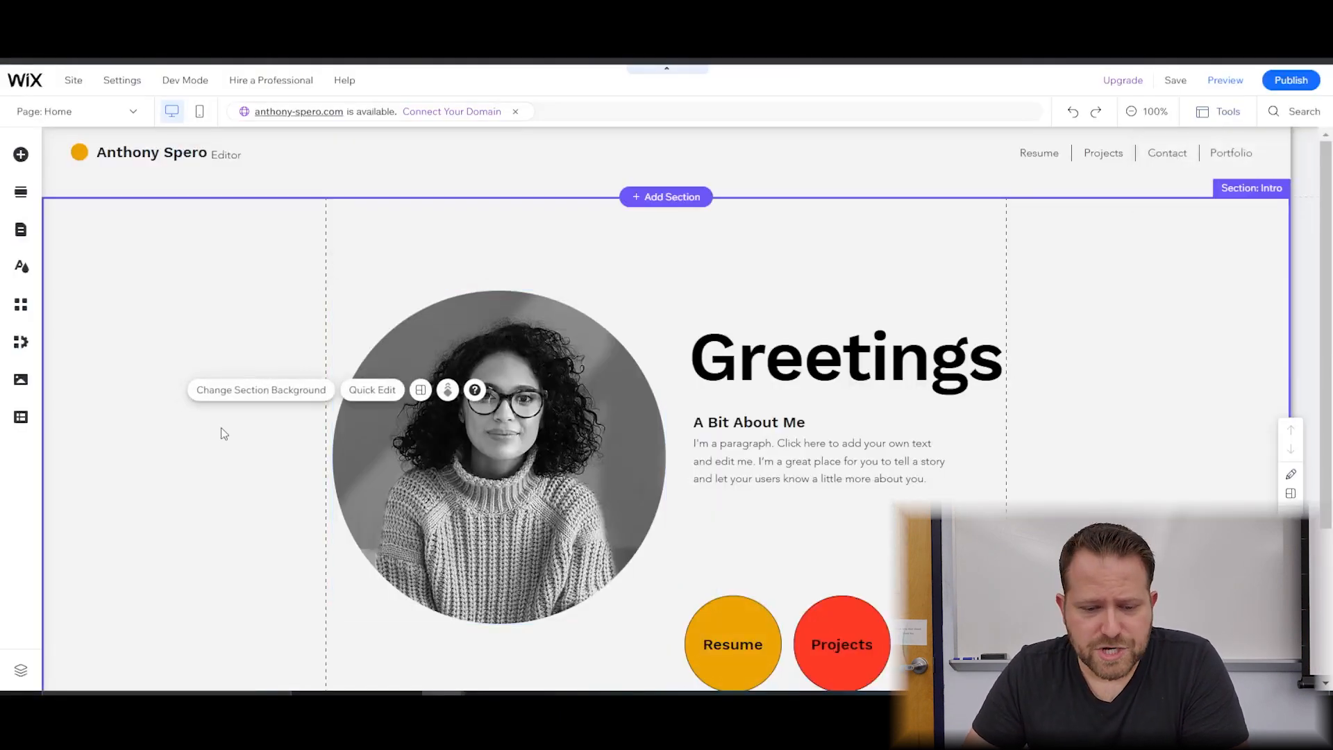
# Select the Intro section and open its background settings, browsing images without choosing one.
pyautogui.click(219, 434)
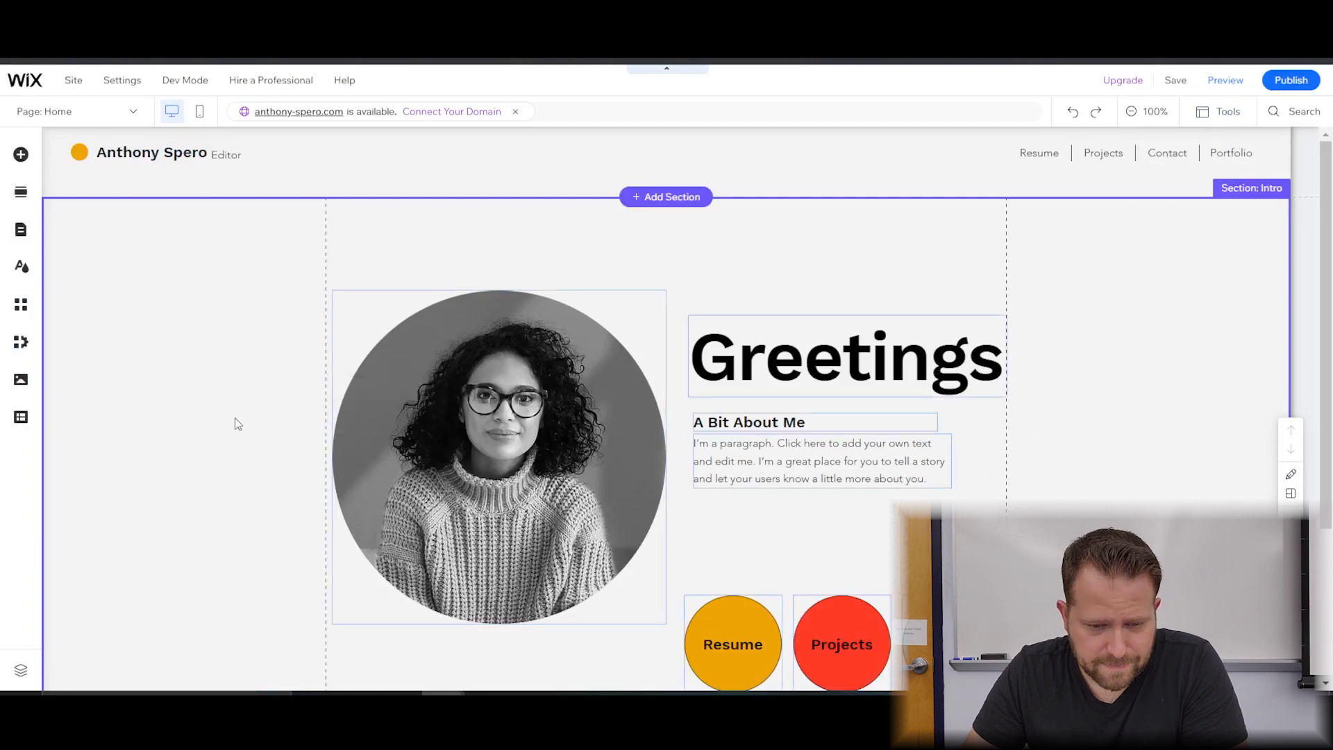
pyautogui.click(258, 389)
pyautogui.click(259, 389)
pyautogui.click(212, 416)
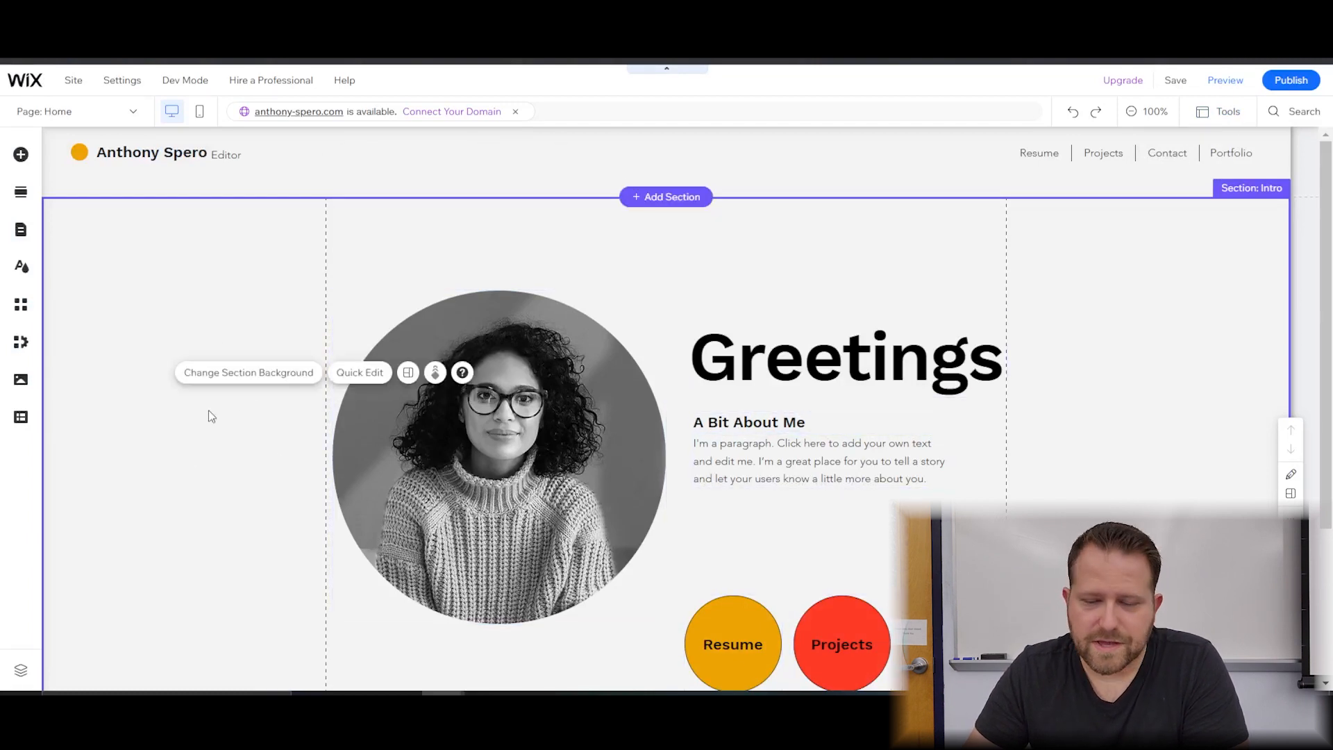
pyautogui.click(241, 375)
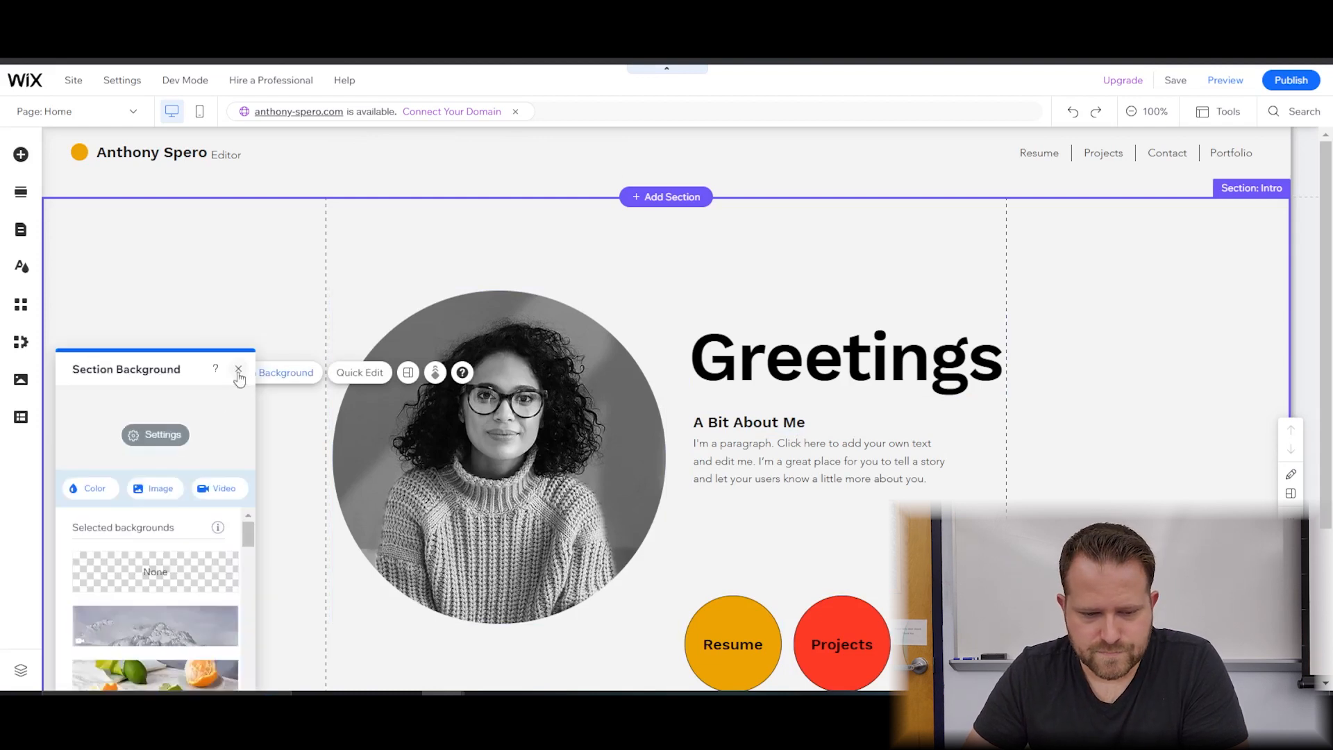
pyautogui.moveTo(173, 363); pyautogui.dragTo(166, 217)
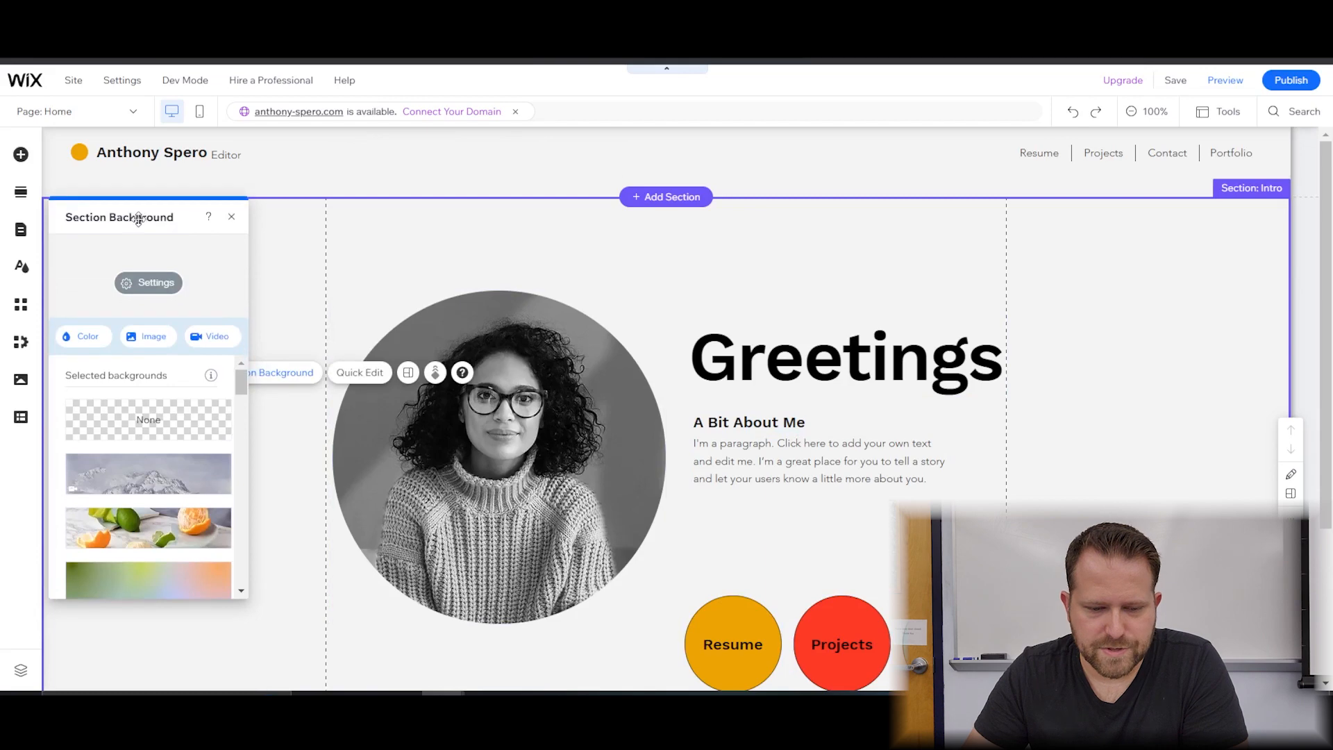
pyautogui.click(152, 337)
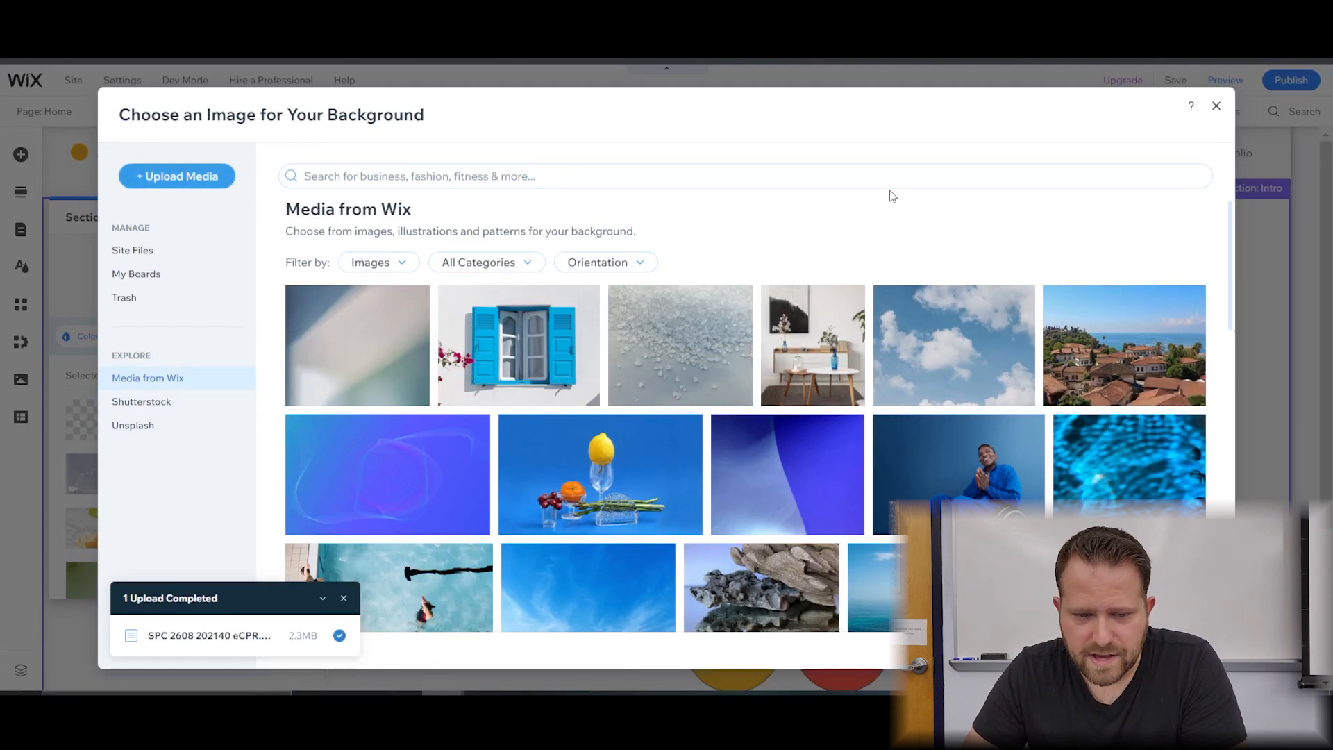
pyautogui.click(1217, 106)
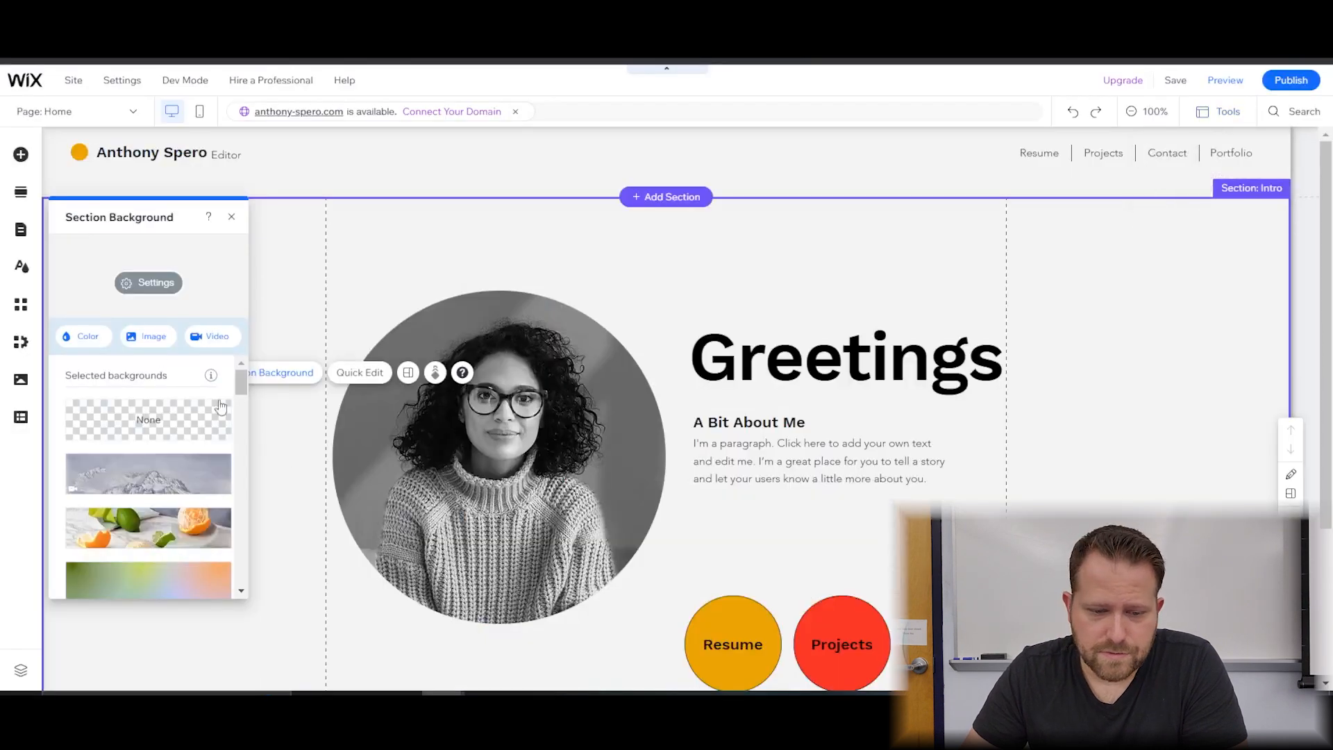
# Set the Sand Dunes stock video as the Intro background and save the site.
pyautogui.click(213, 345)
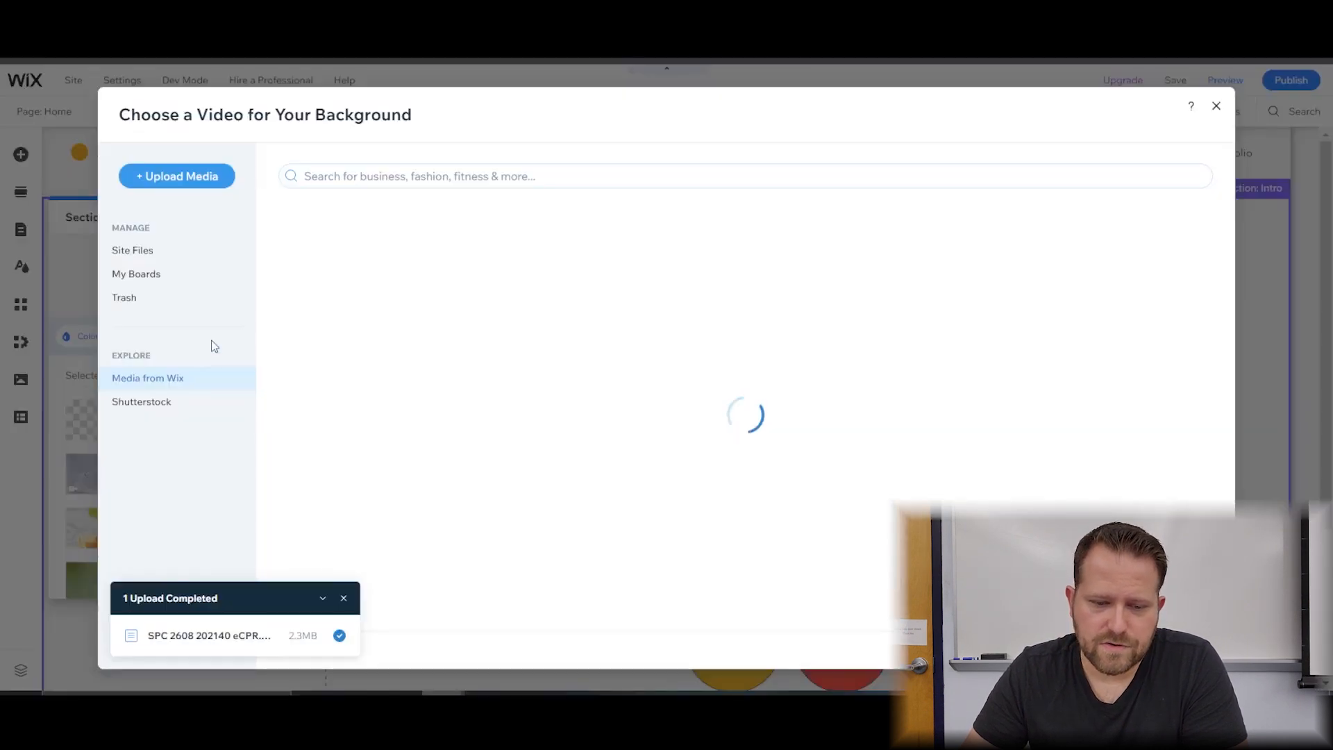
pyautogui.scroll(-3, 963, 436)
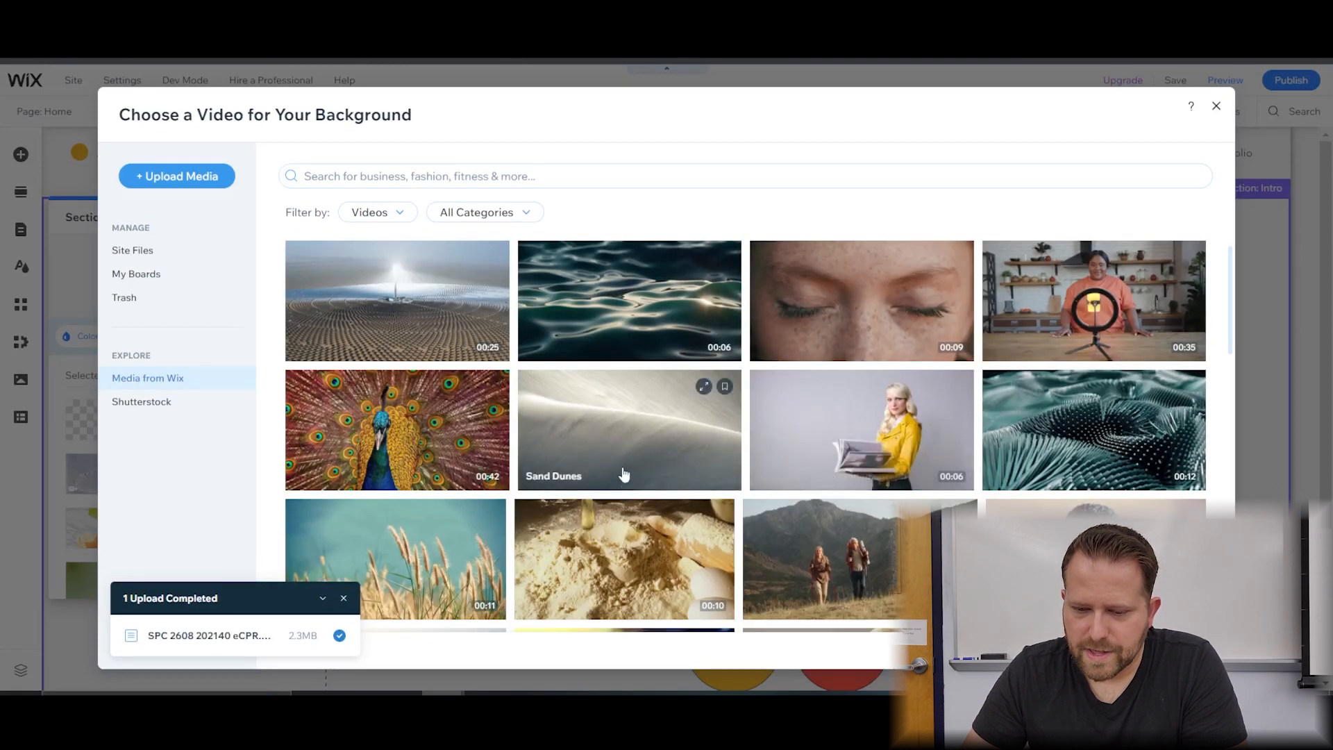
pyautogui.click(616, 432)
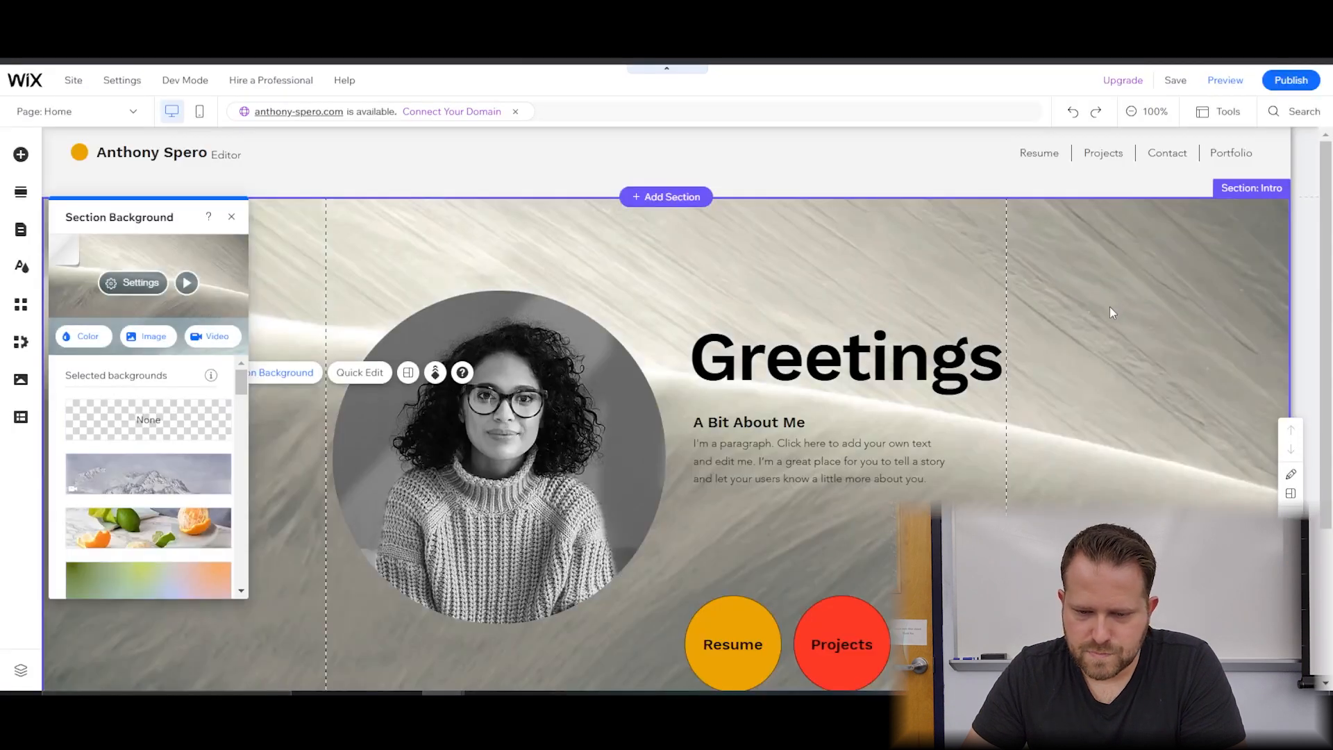
pyautogui.click(1176, 81)
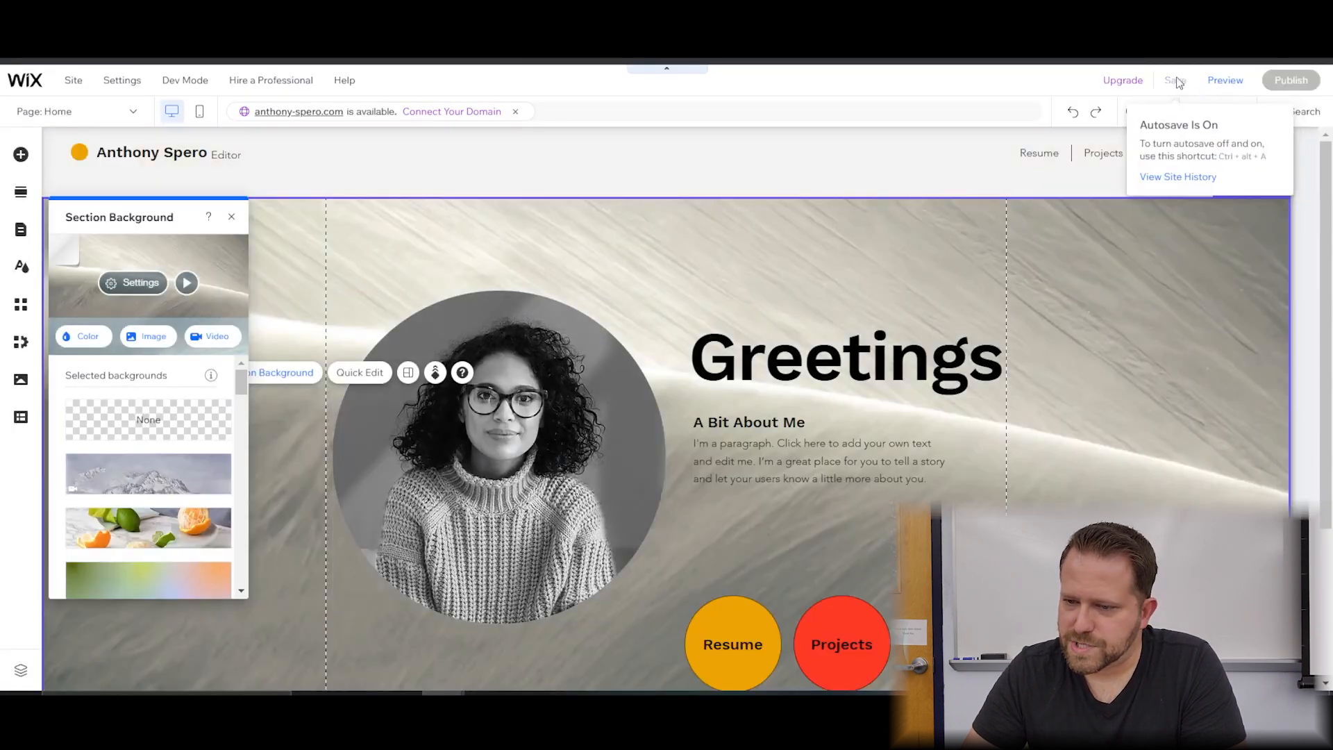
# Preview the home page with the Sand Dunes video background, then go back to the editor.
pyautogui.click(1226, 82)
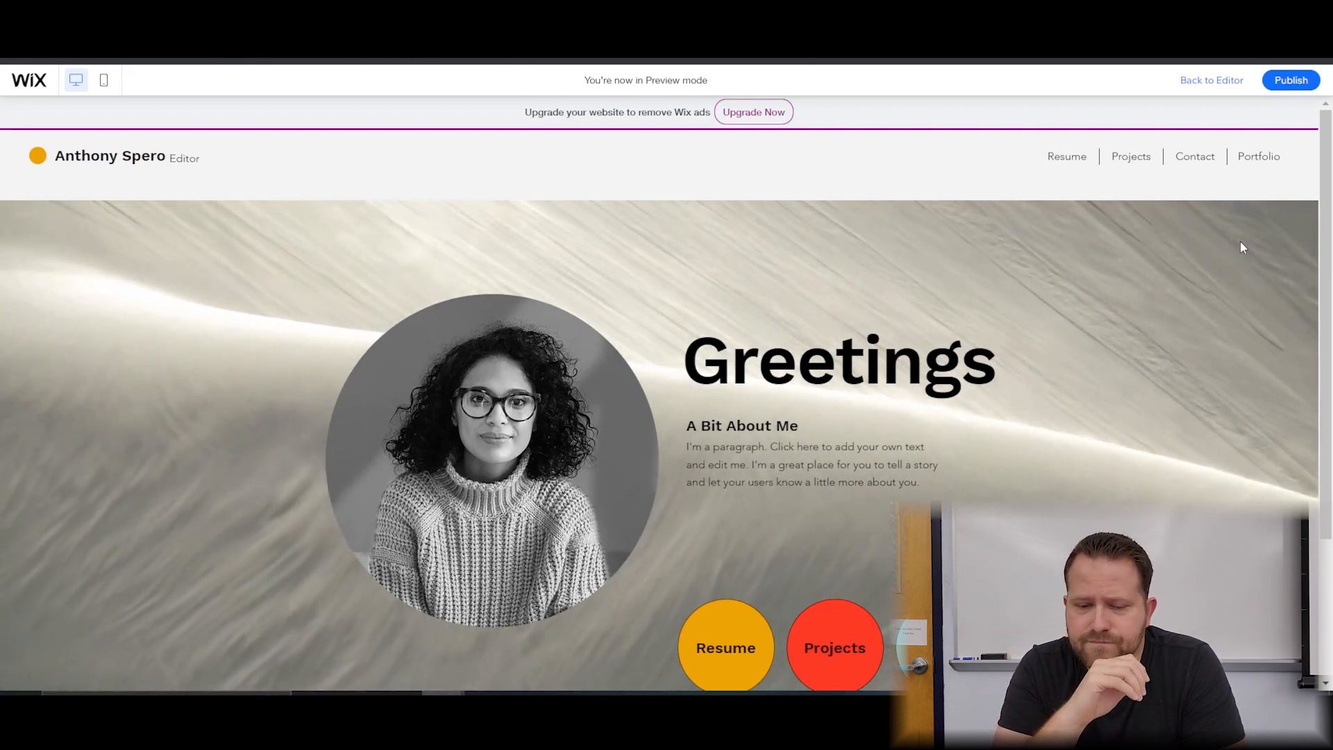
pyautogui.click(1220, 87)
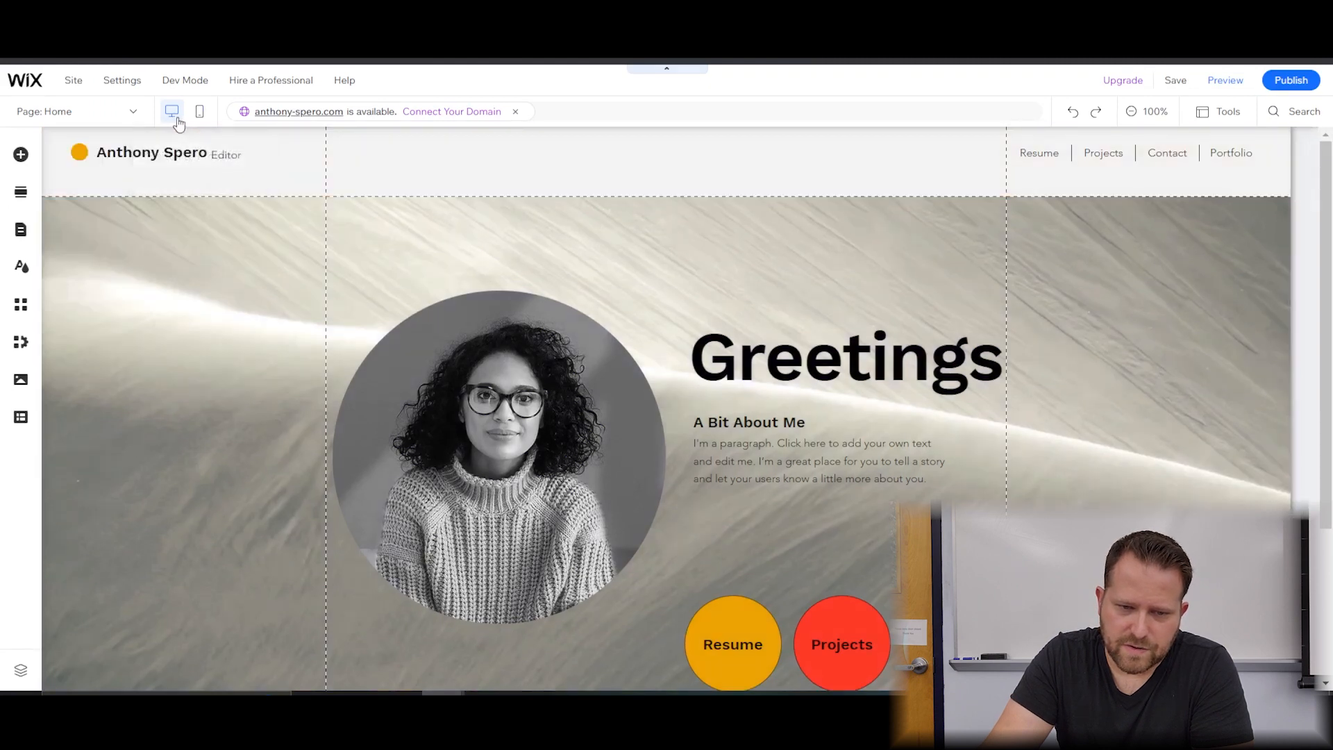
# Switch to the mobile layout, skip the intro tour, and return to mobile after checking desktop.
pyautogui.click(201, 113)
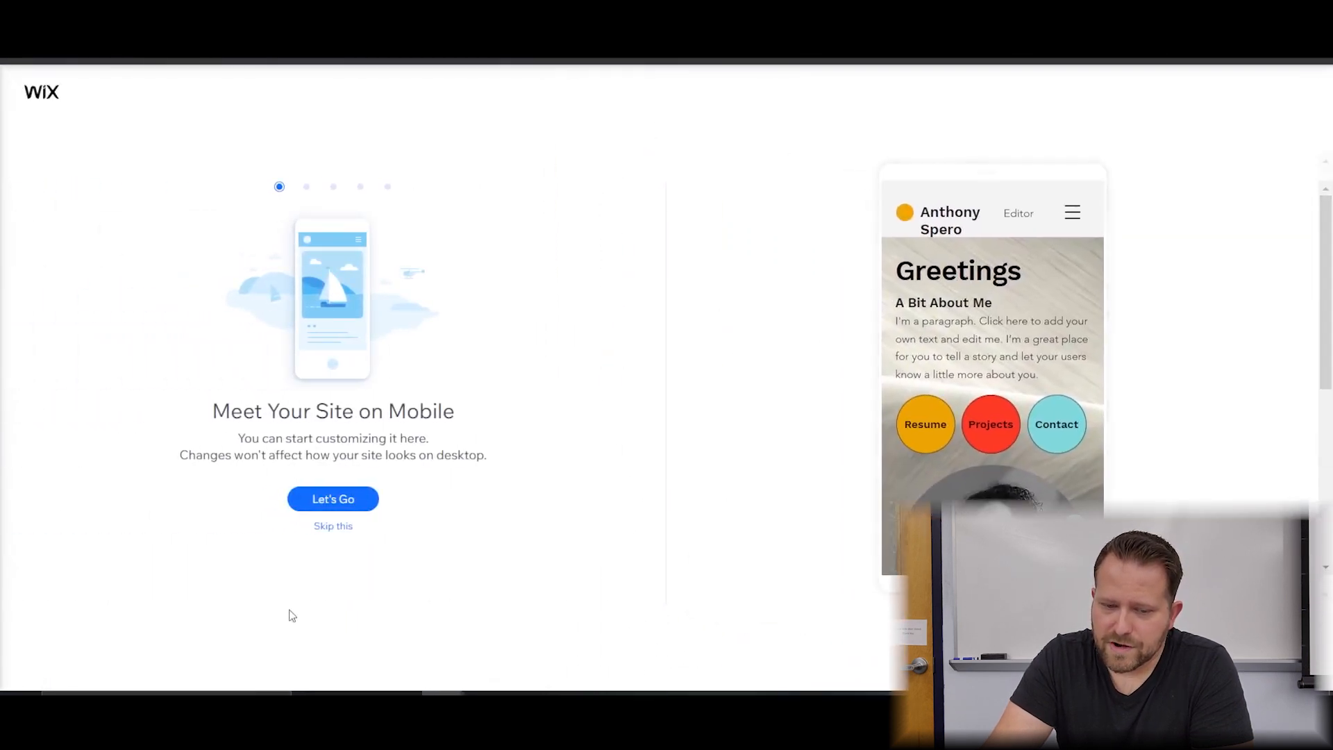
pyautogui.click(339, 529)
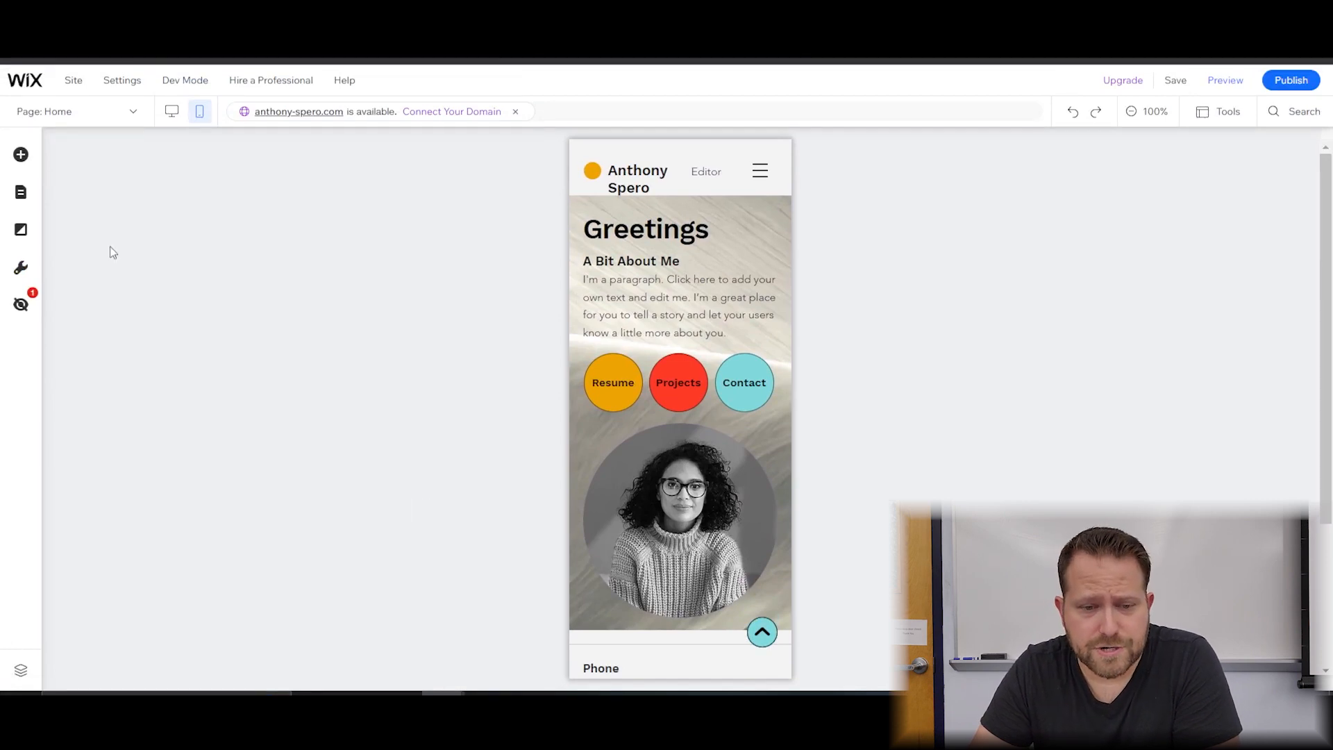
pyautogui.click(171, 113)
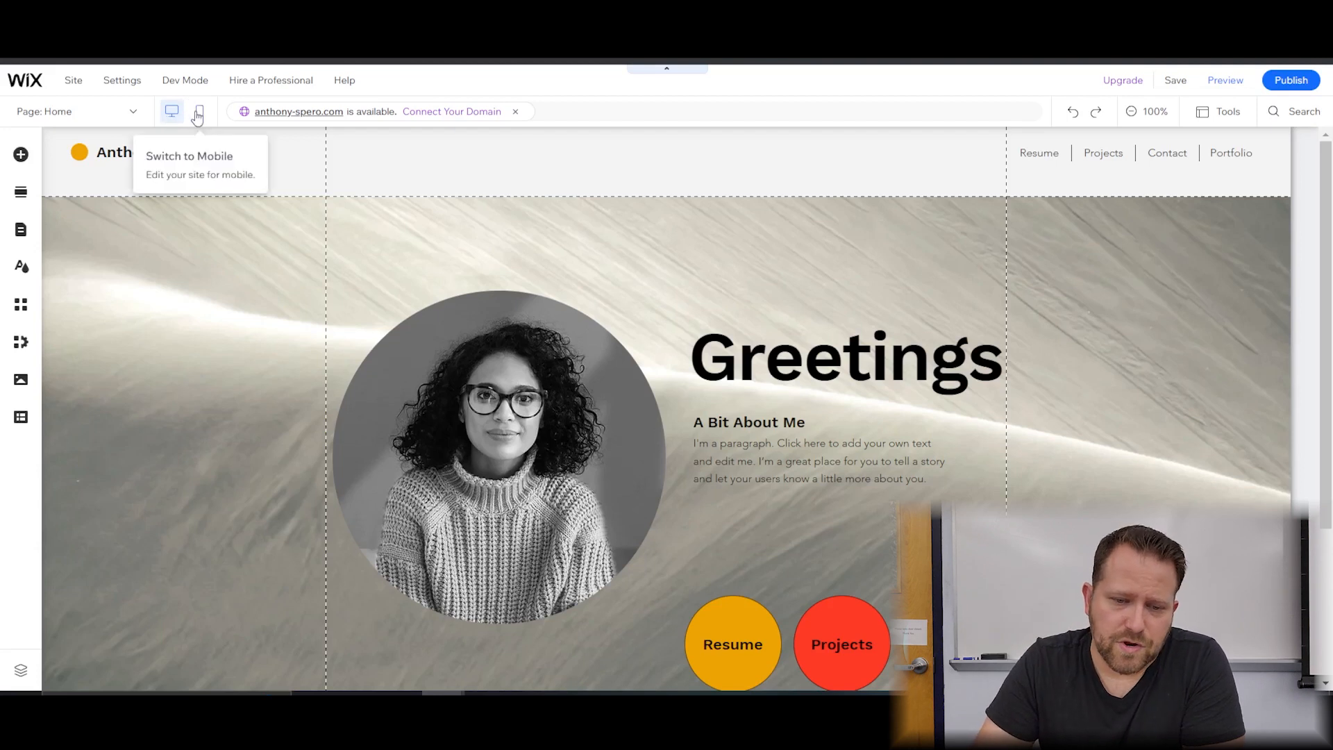
pyautogui.click(198, 113)
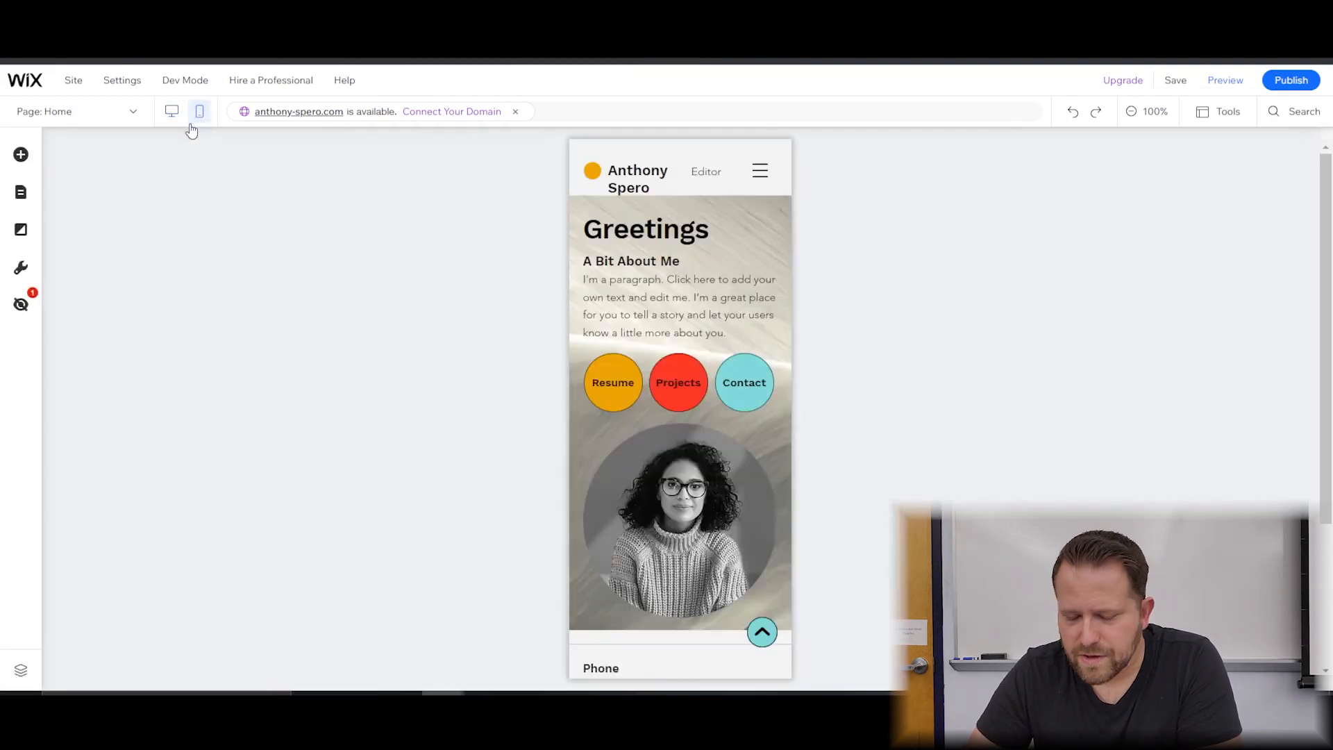
# Hide the Projects button on mobile, then switch between desktop and mobile views to confirm it.
pyautogui.click(677, 379)
pyautogui.rightClick(678, 378)
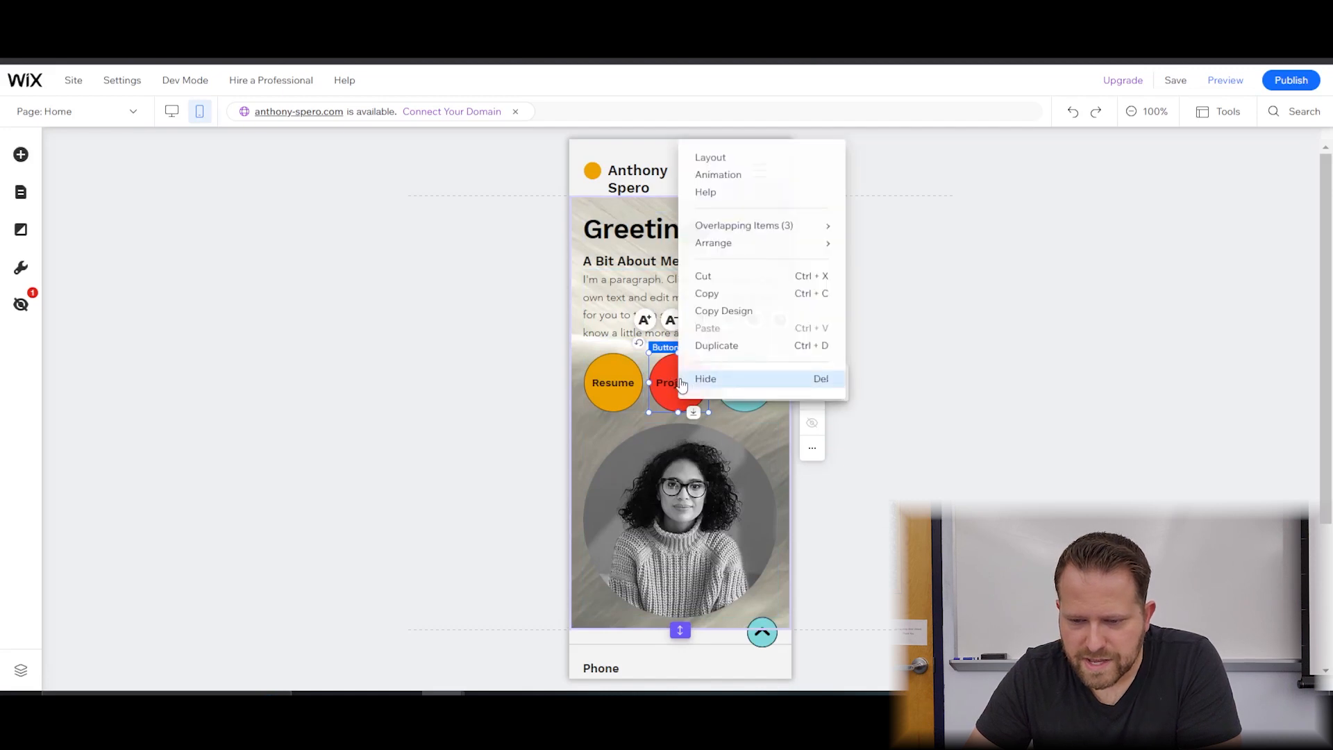
pyautogui.click(702, 383)
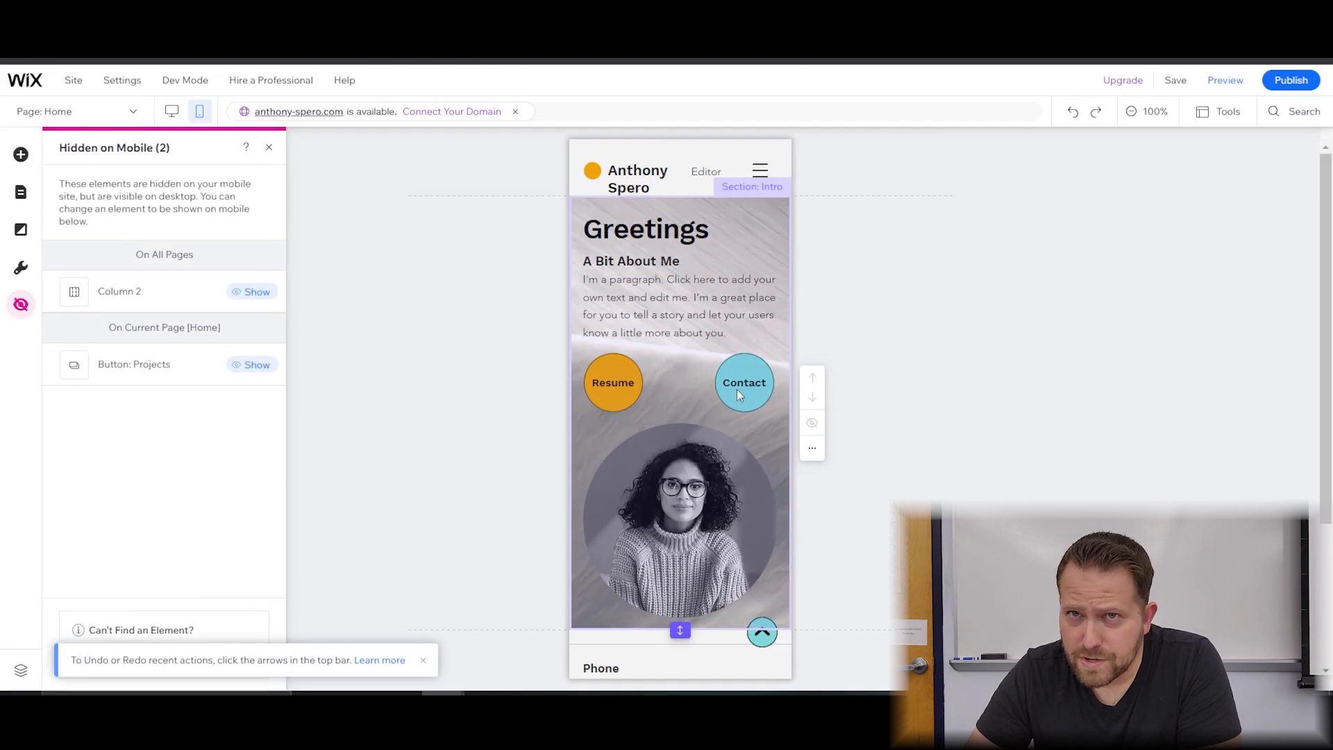
pyautogui.click(175, 111)
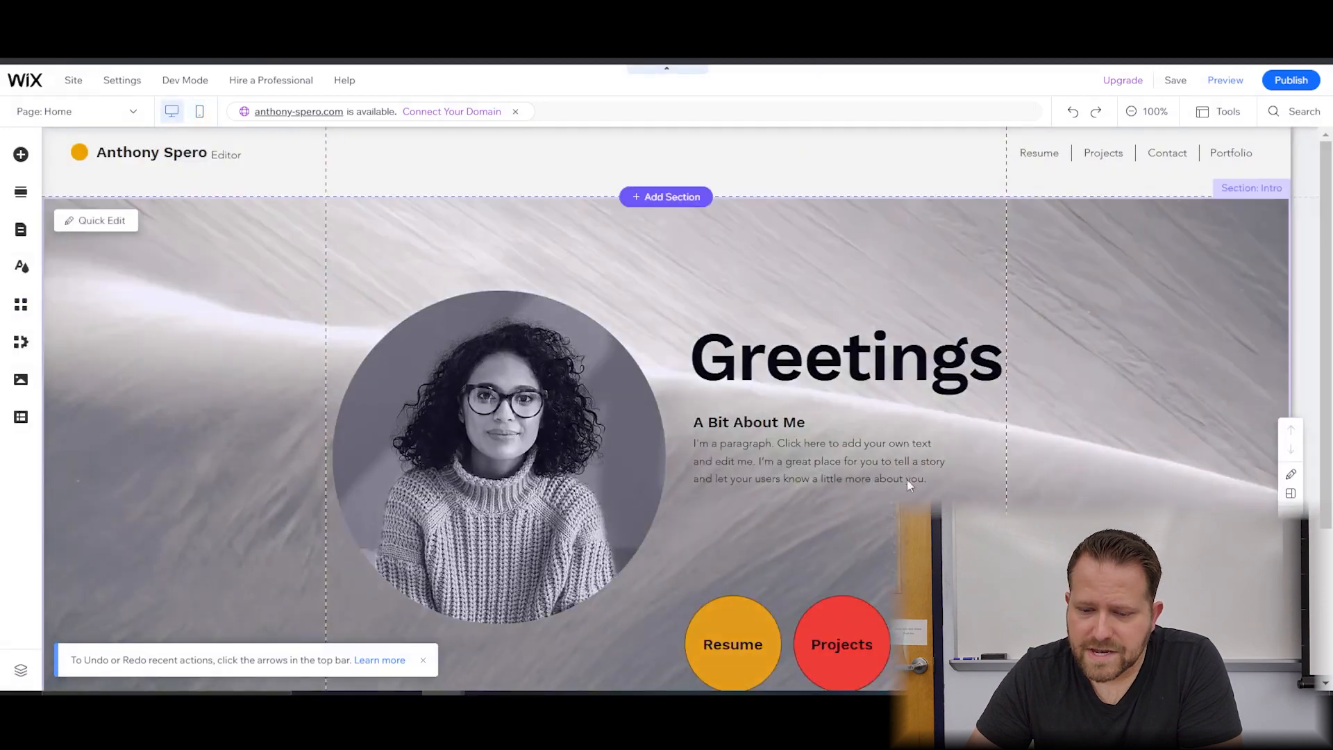
pyautogui.click(194, 116)
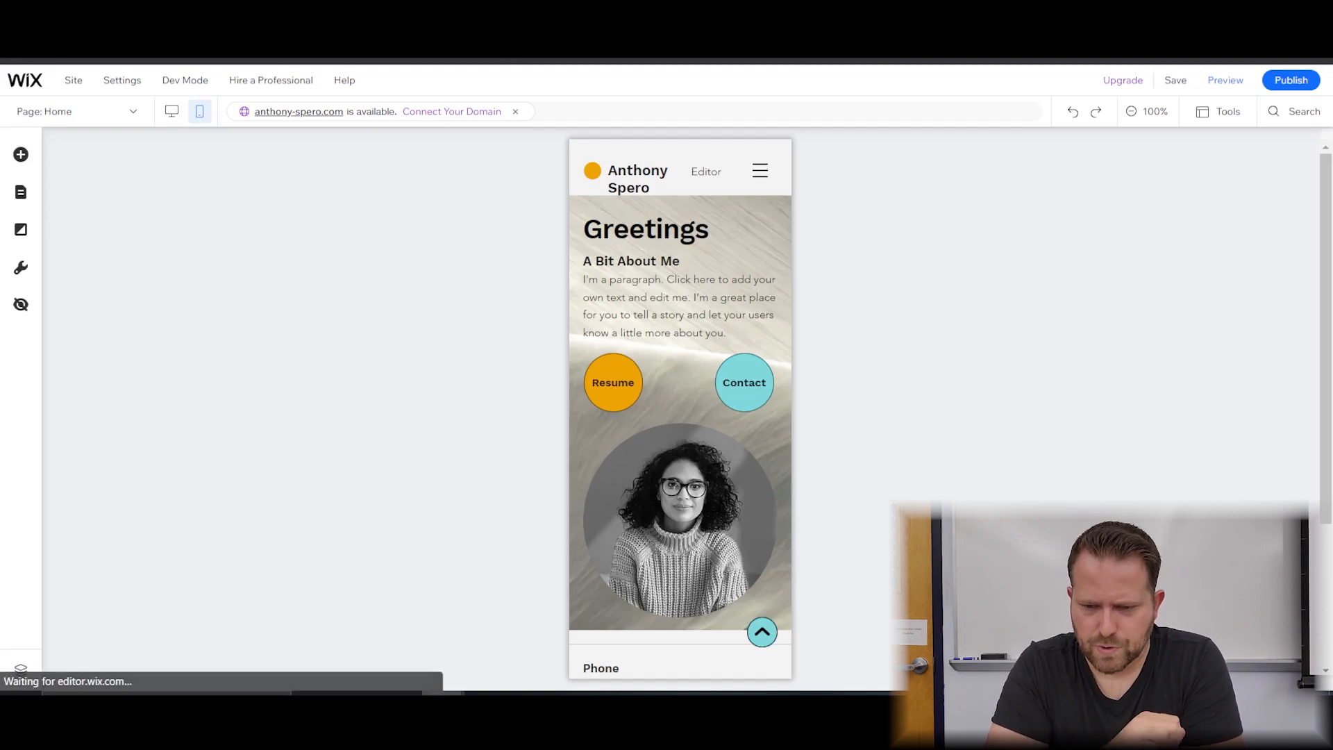
pyautogui.click(171, 111)
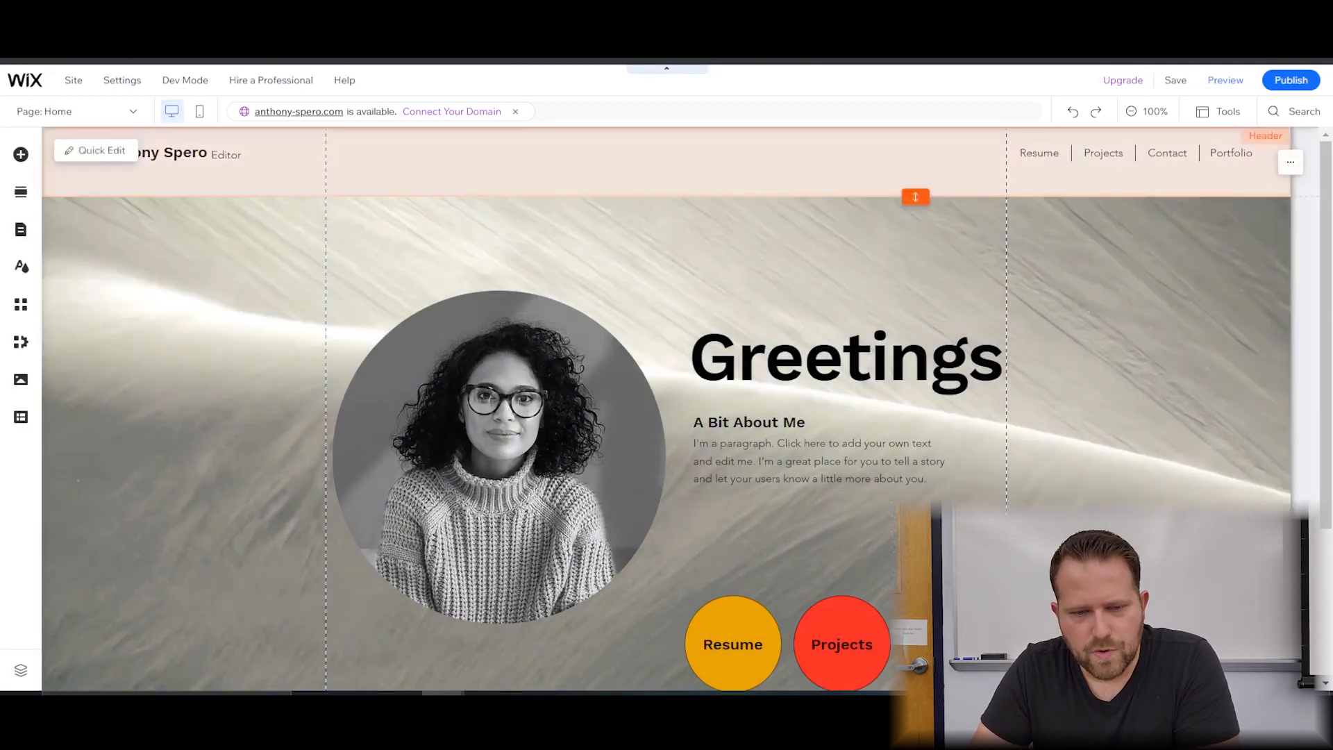
pyautogui.click(22, 155)
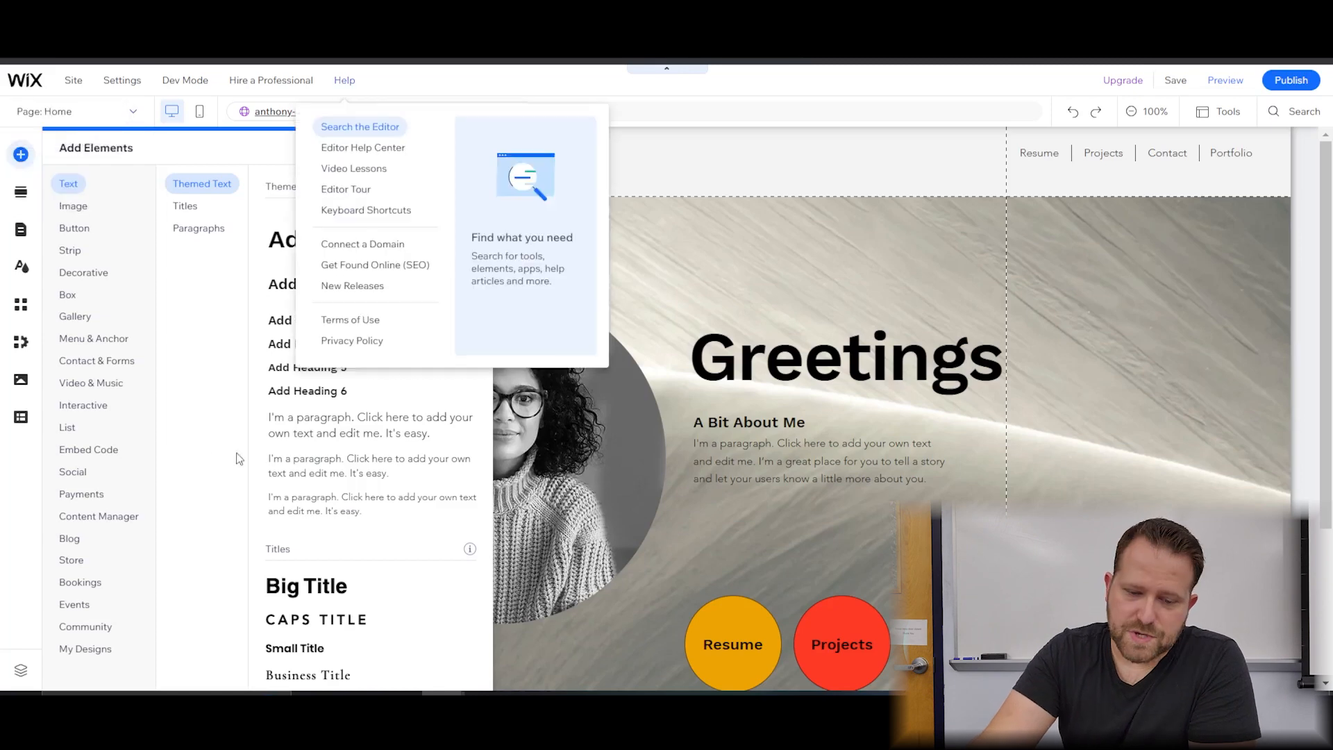
pyautogui.click(944, 307)
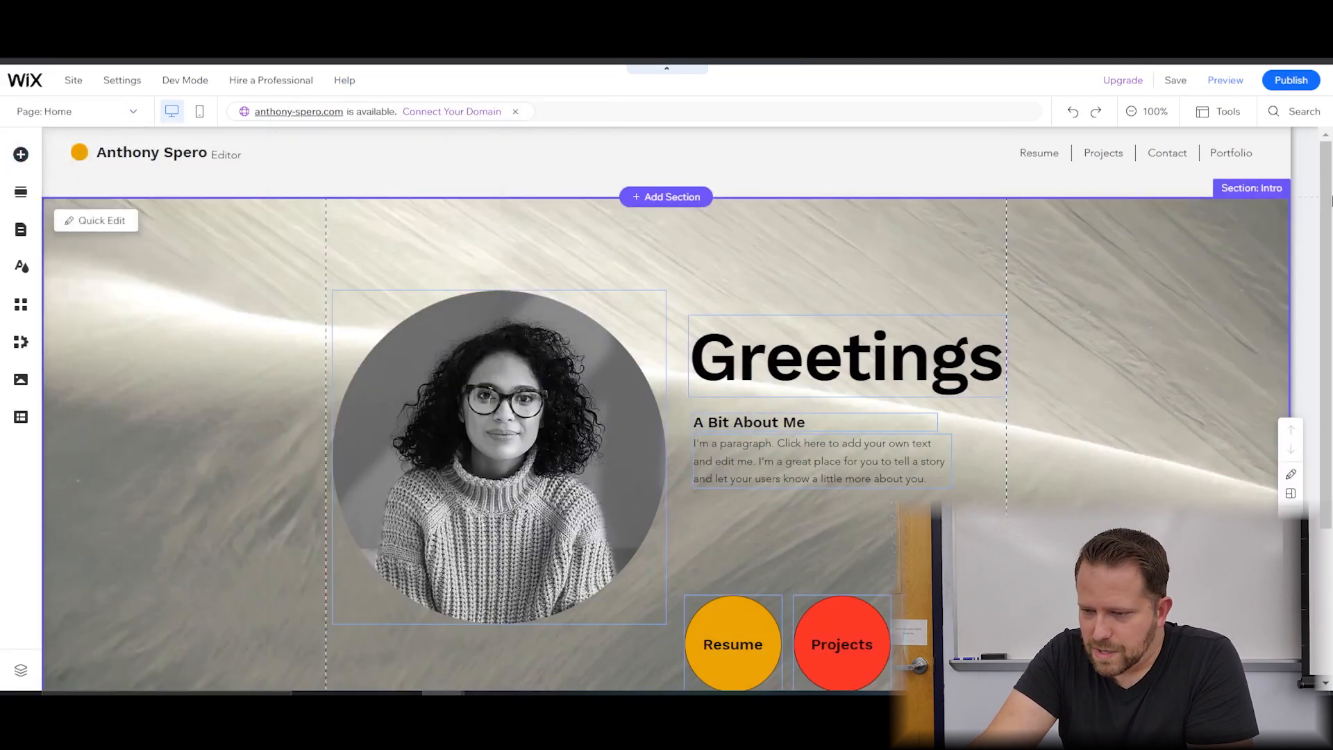
pyautogui.scroll(-3, 1305, 277)
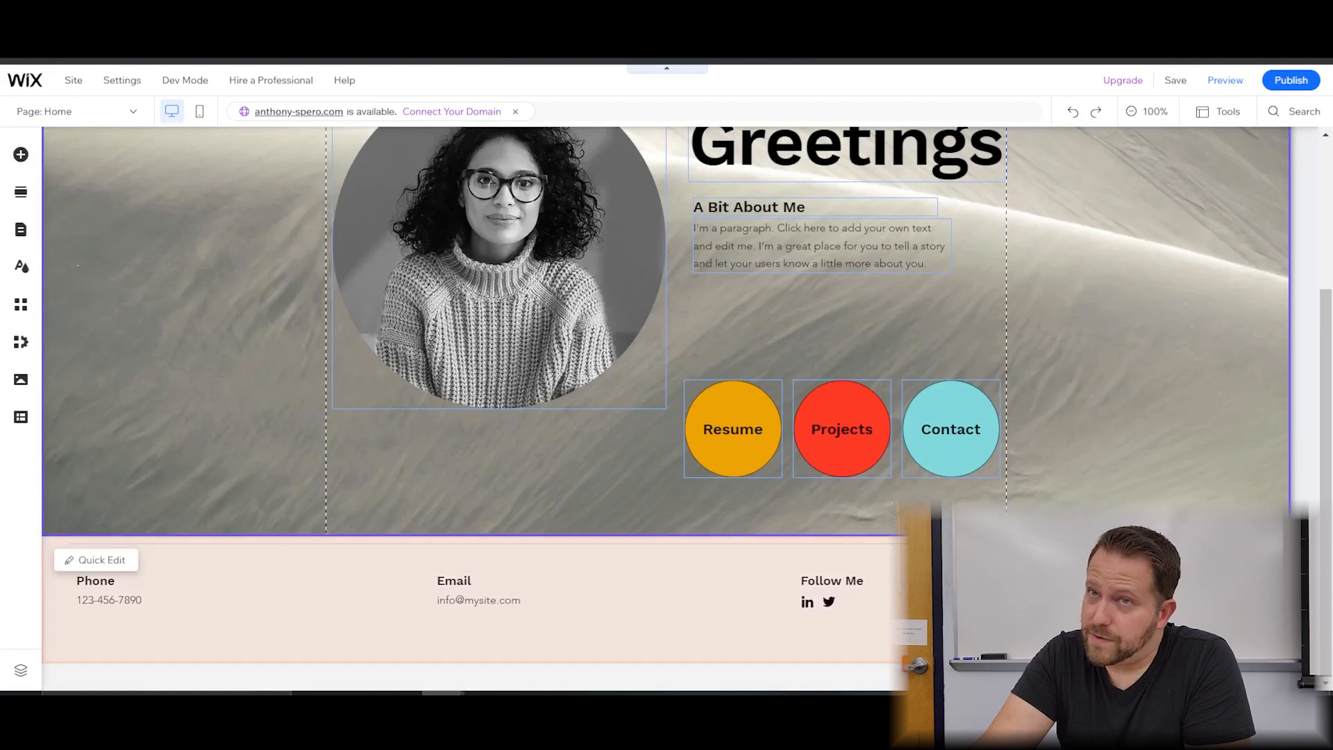
pyautogui.click(832, 607)
pyautogui.click(832, 606)
pyautogui.click(832, 607)
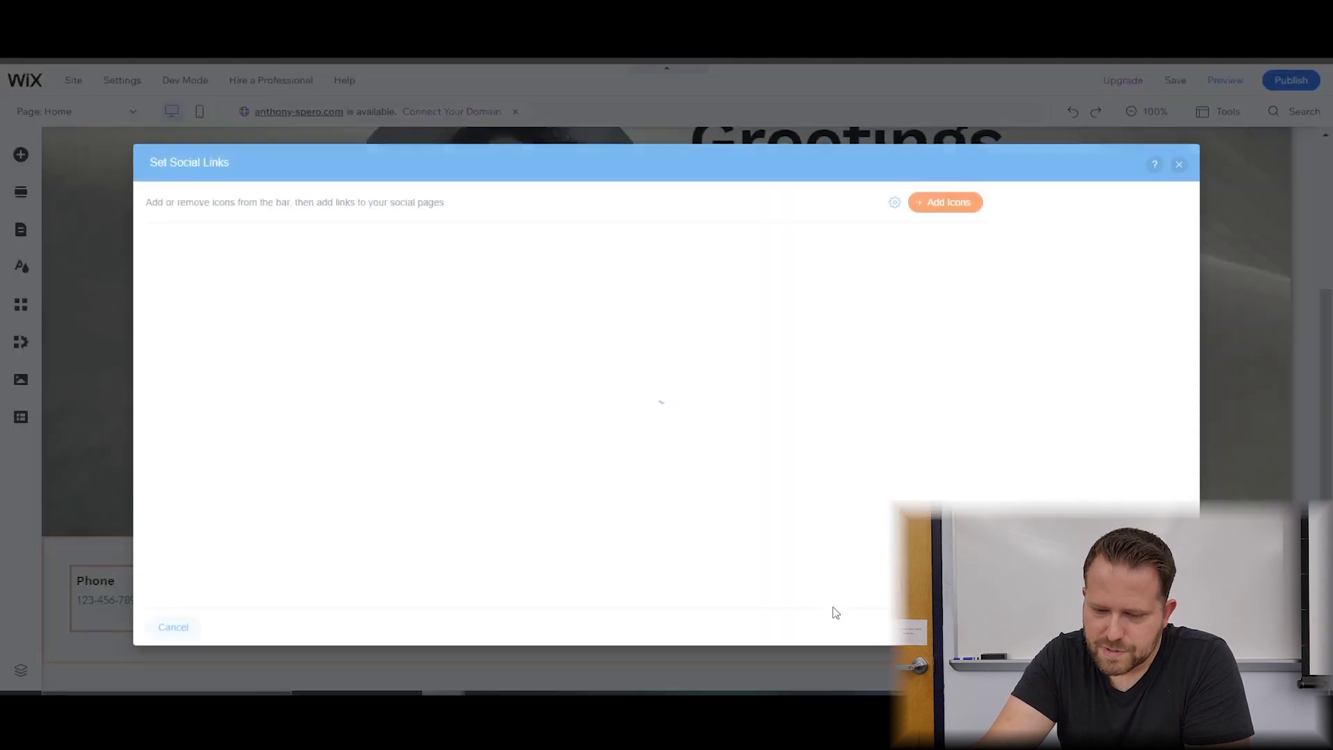
pyautogui.click(942, 203)
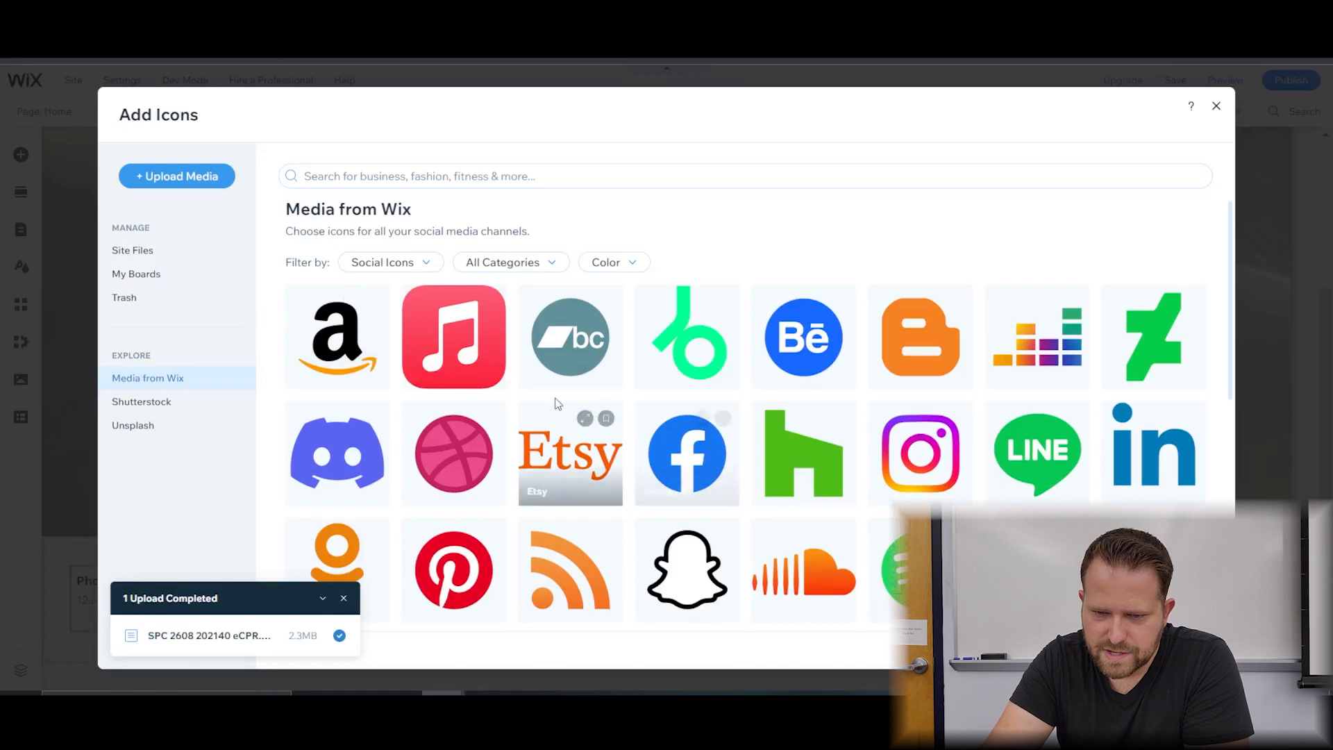
pyautogui.click(1215, 107)
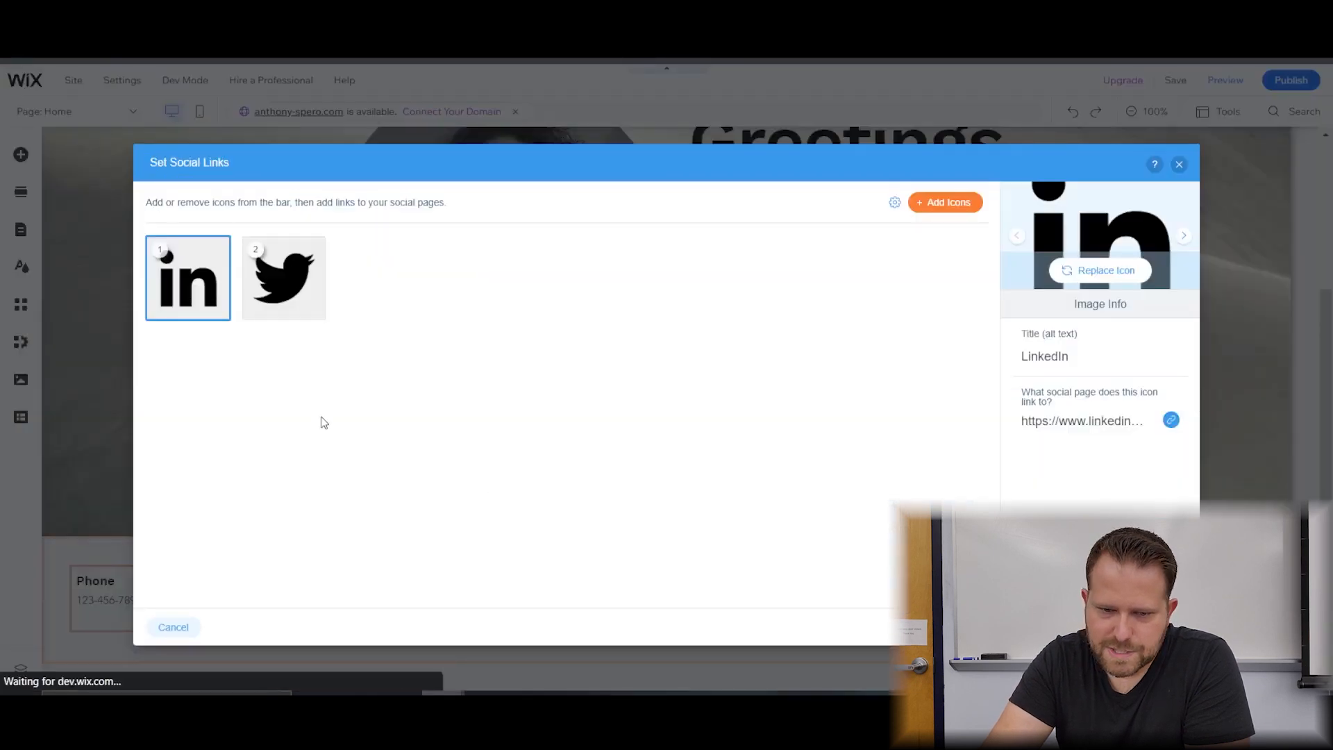
pyautogui.click(288, 314)
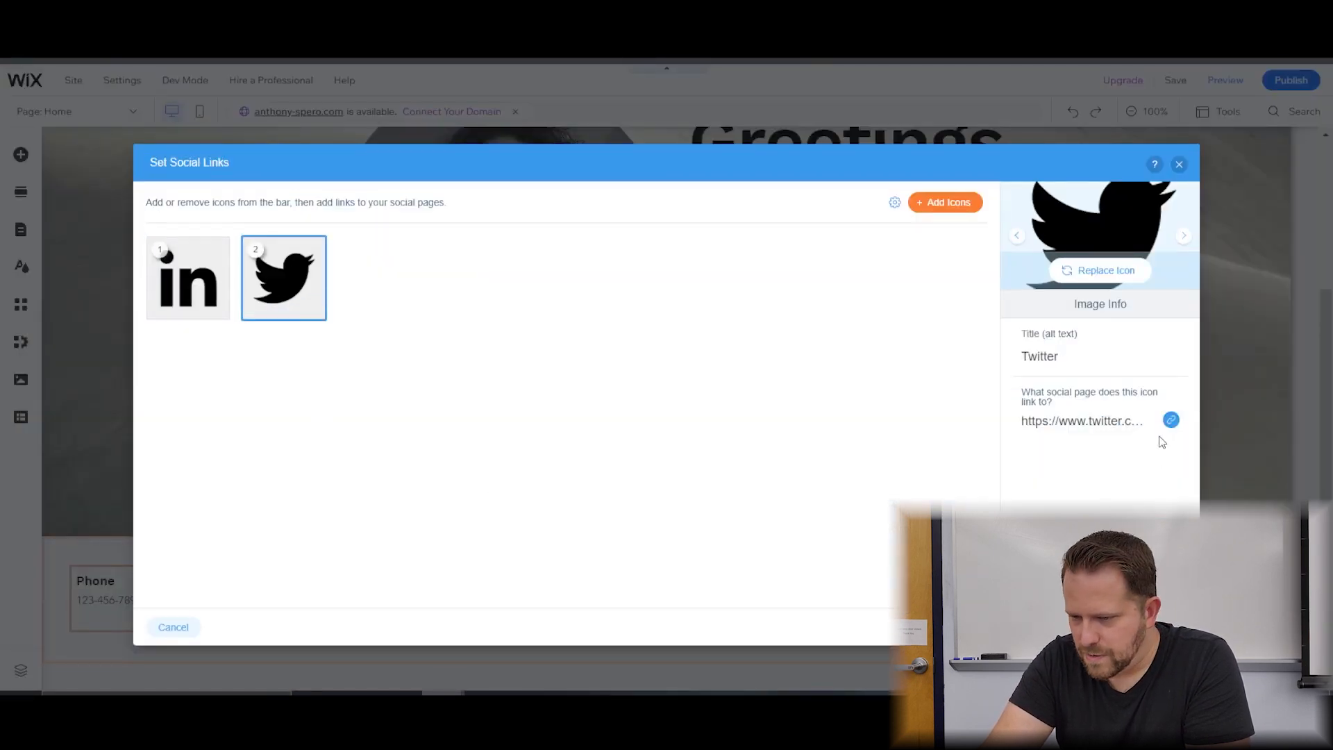
pyautogui.click(1171, 422)
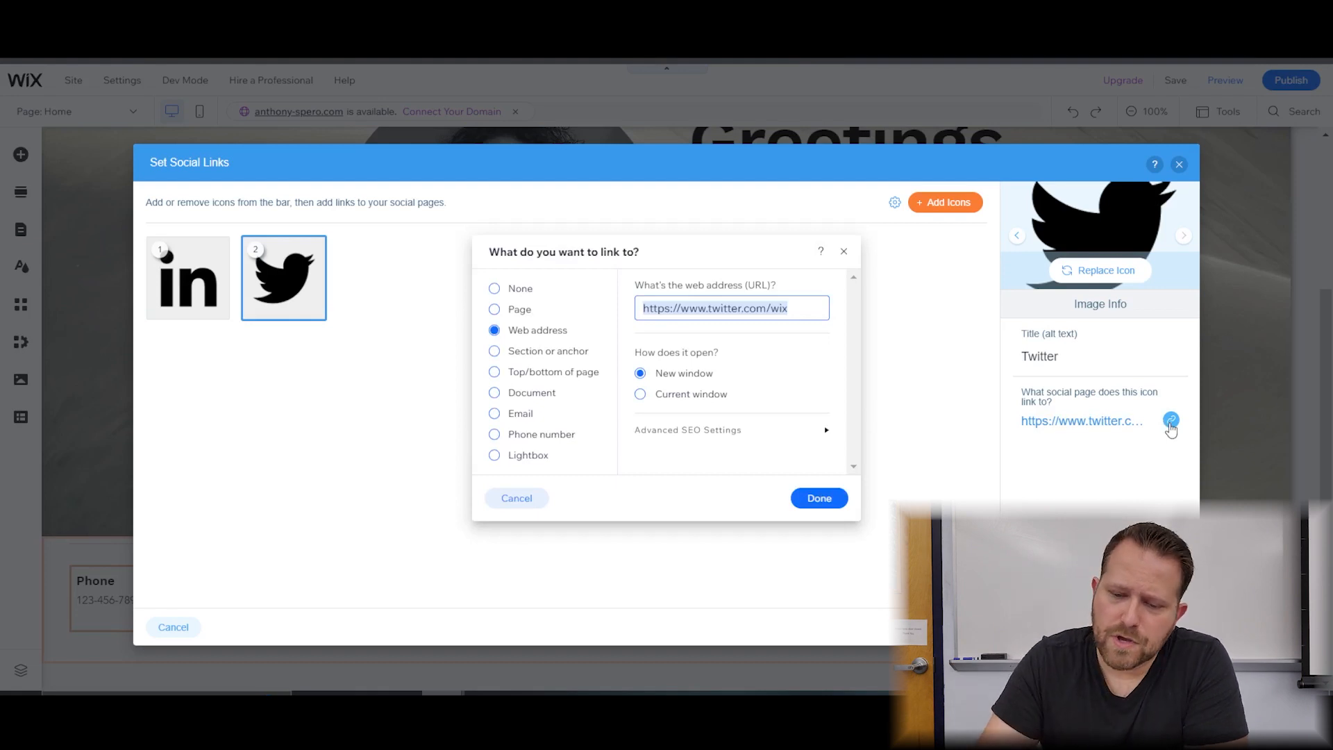
pyautogui.click(850, 499)
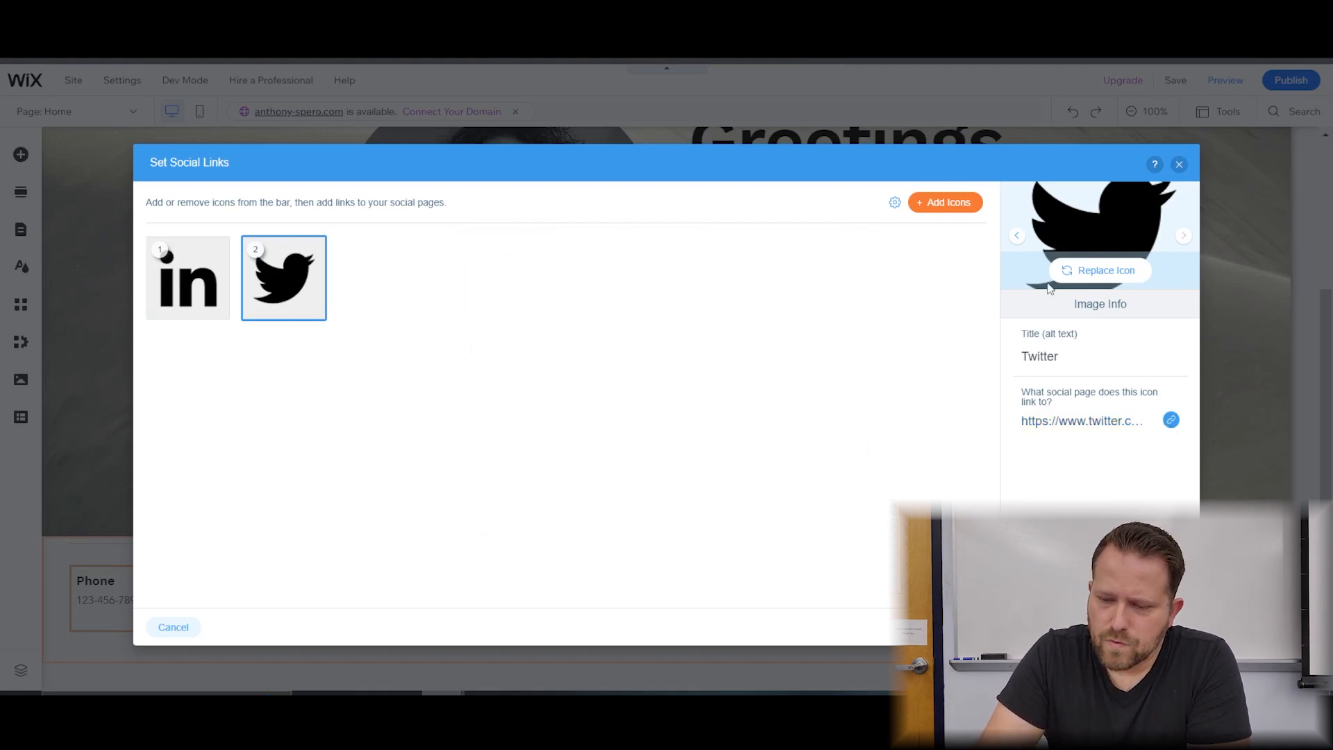
pyautogui.click(1179, 164)
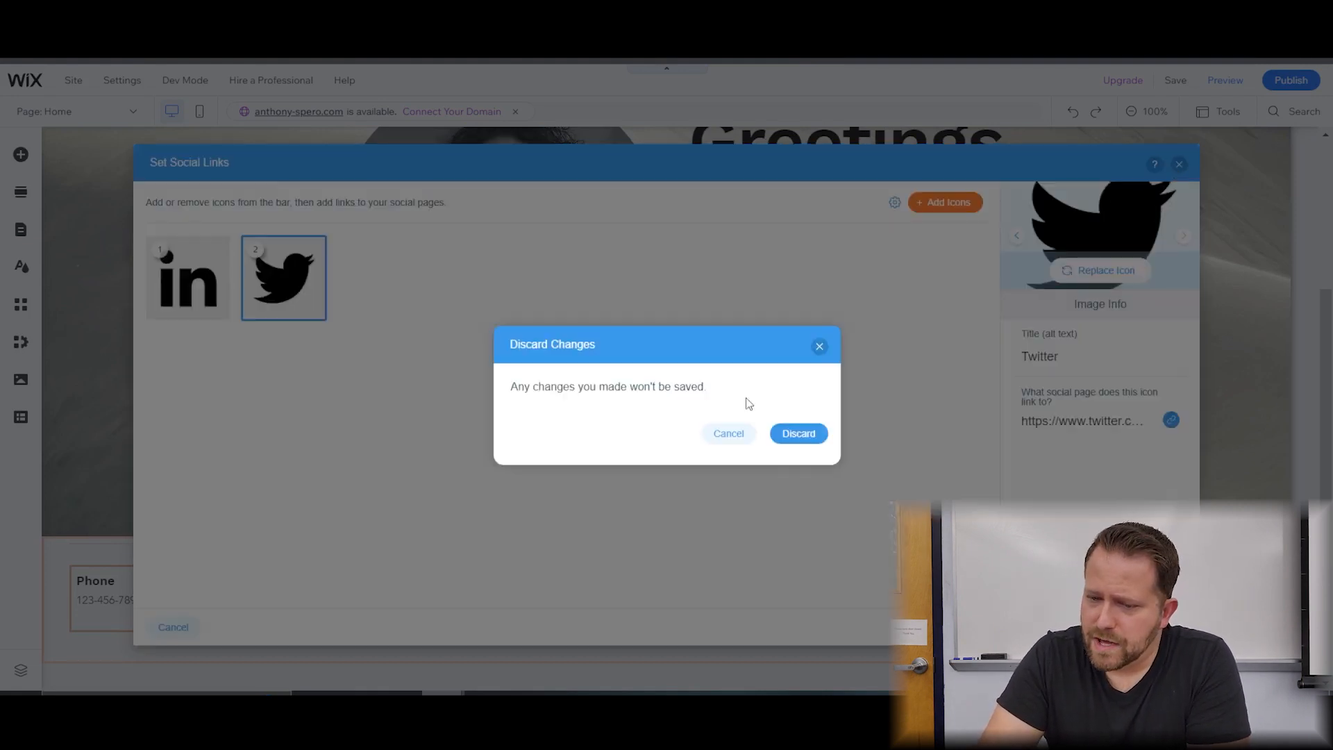
pyautogui.click(787, 433)
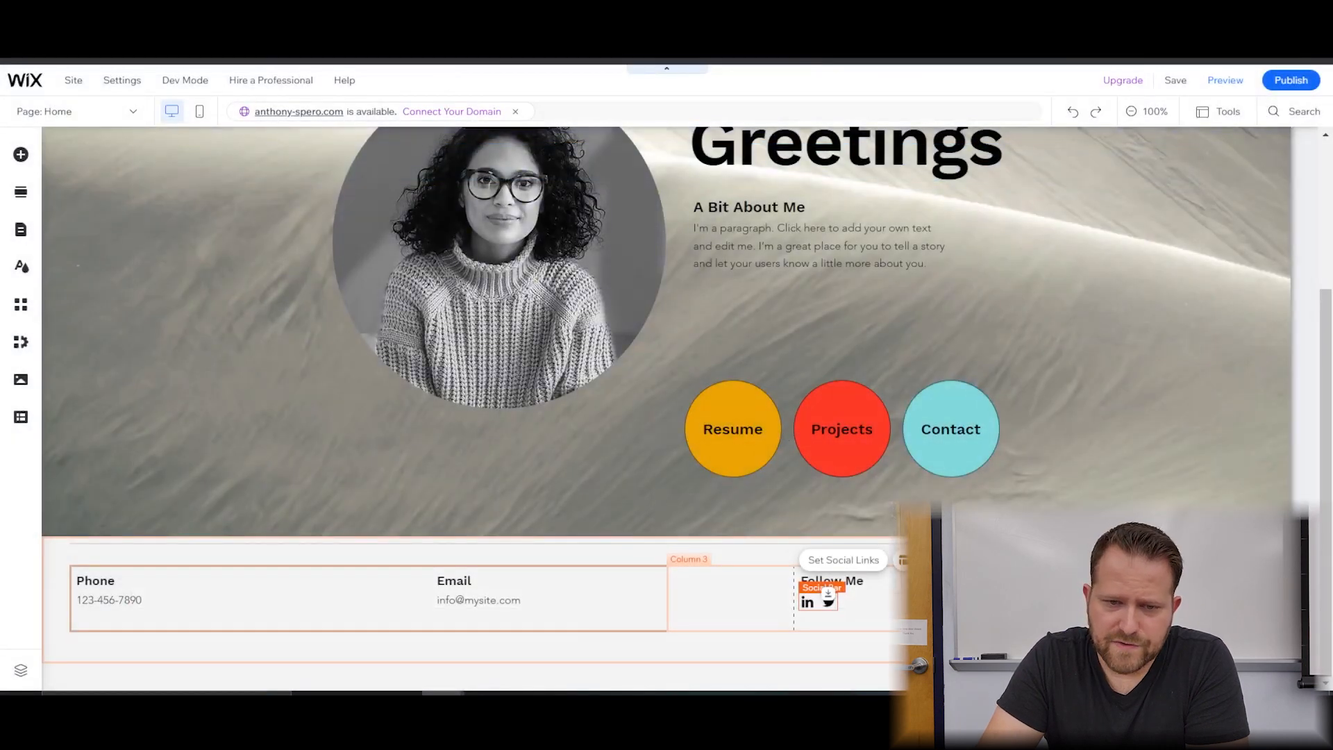
# Open an Incognito window and go to the site address beginning 'anth'.
pyautogui.hotkey('ctrl', 'shift', 'n')
pyautogui.write('anth')
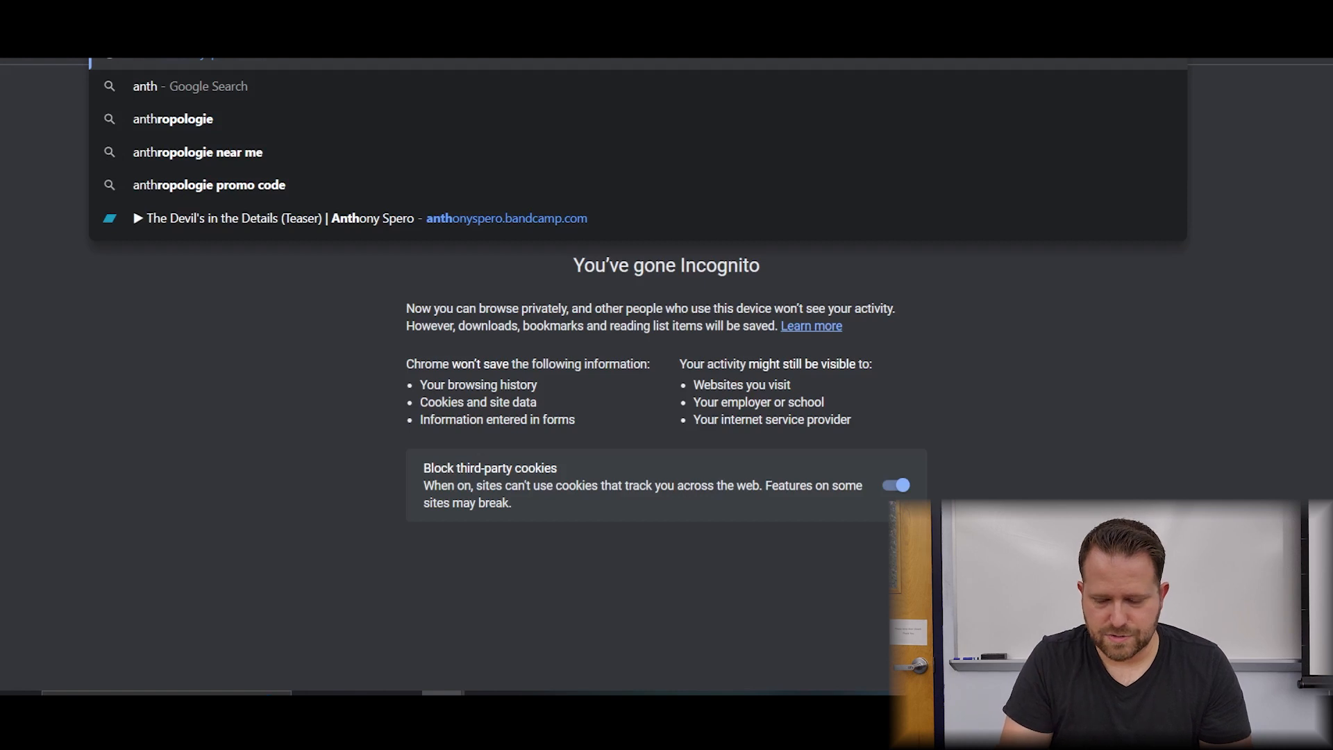
pyautogui.press('Return')
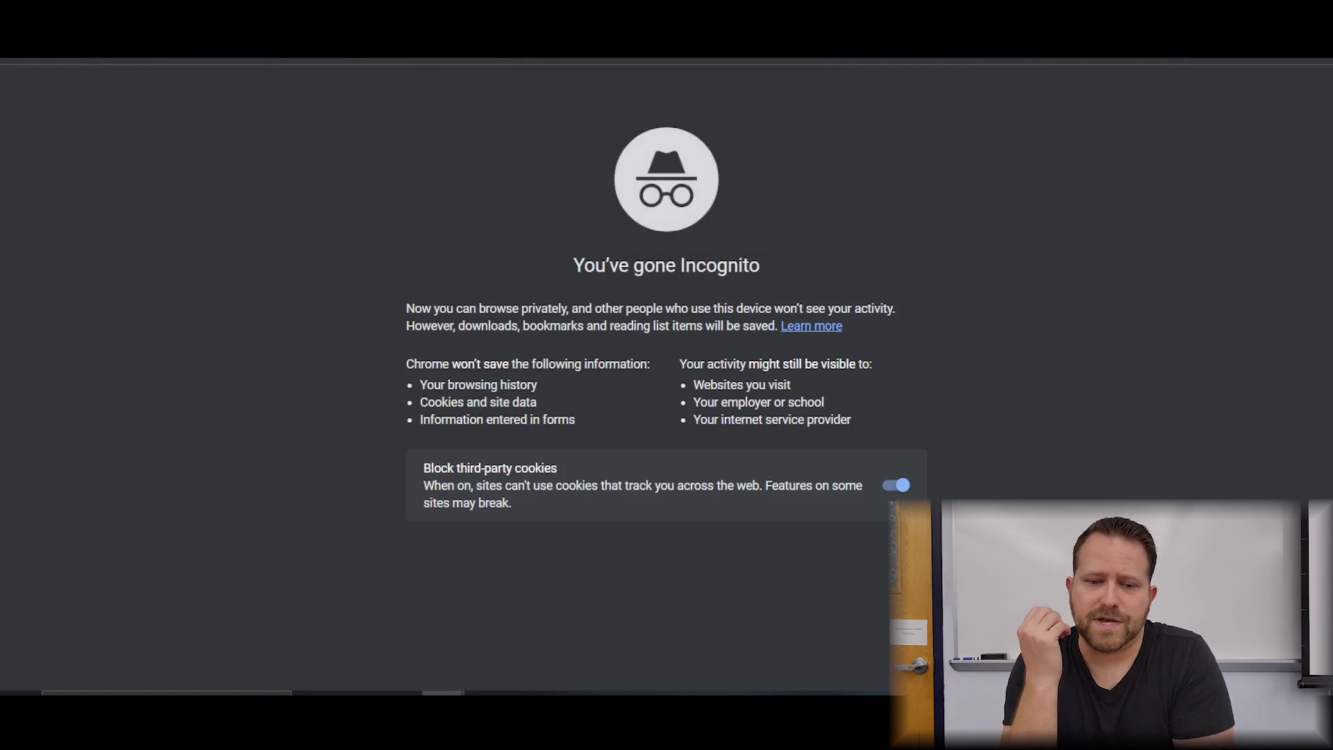